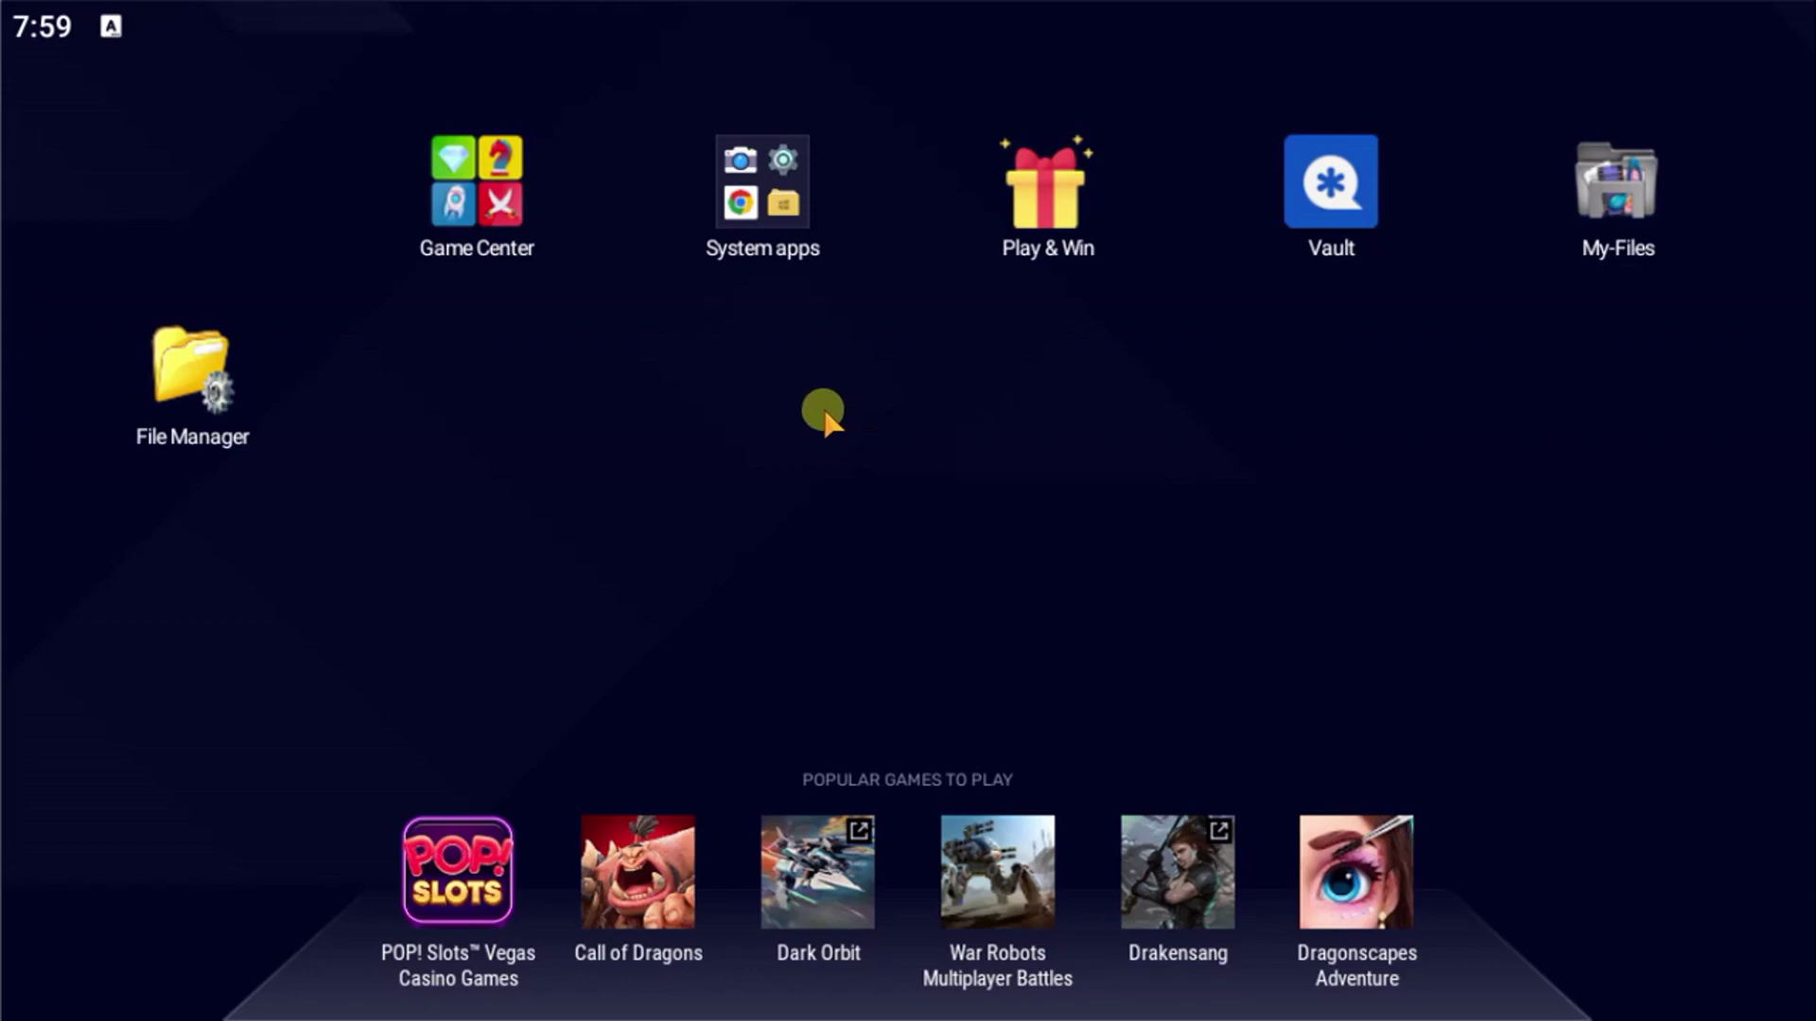
Open Chrome from the System apps folder on the home screen
click(781, 197)
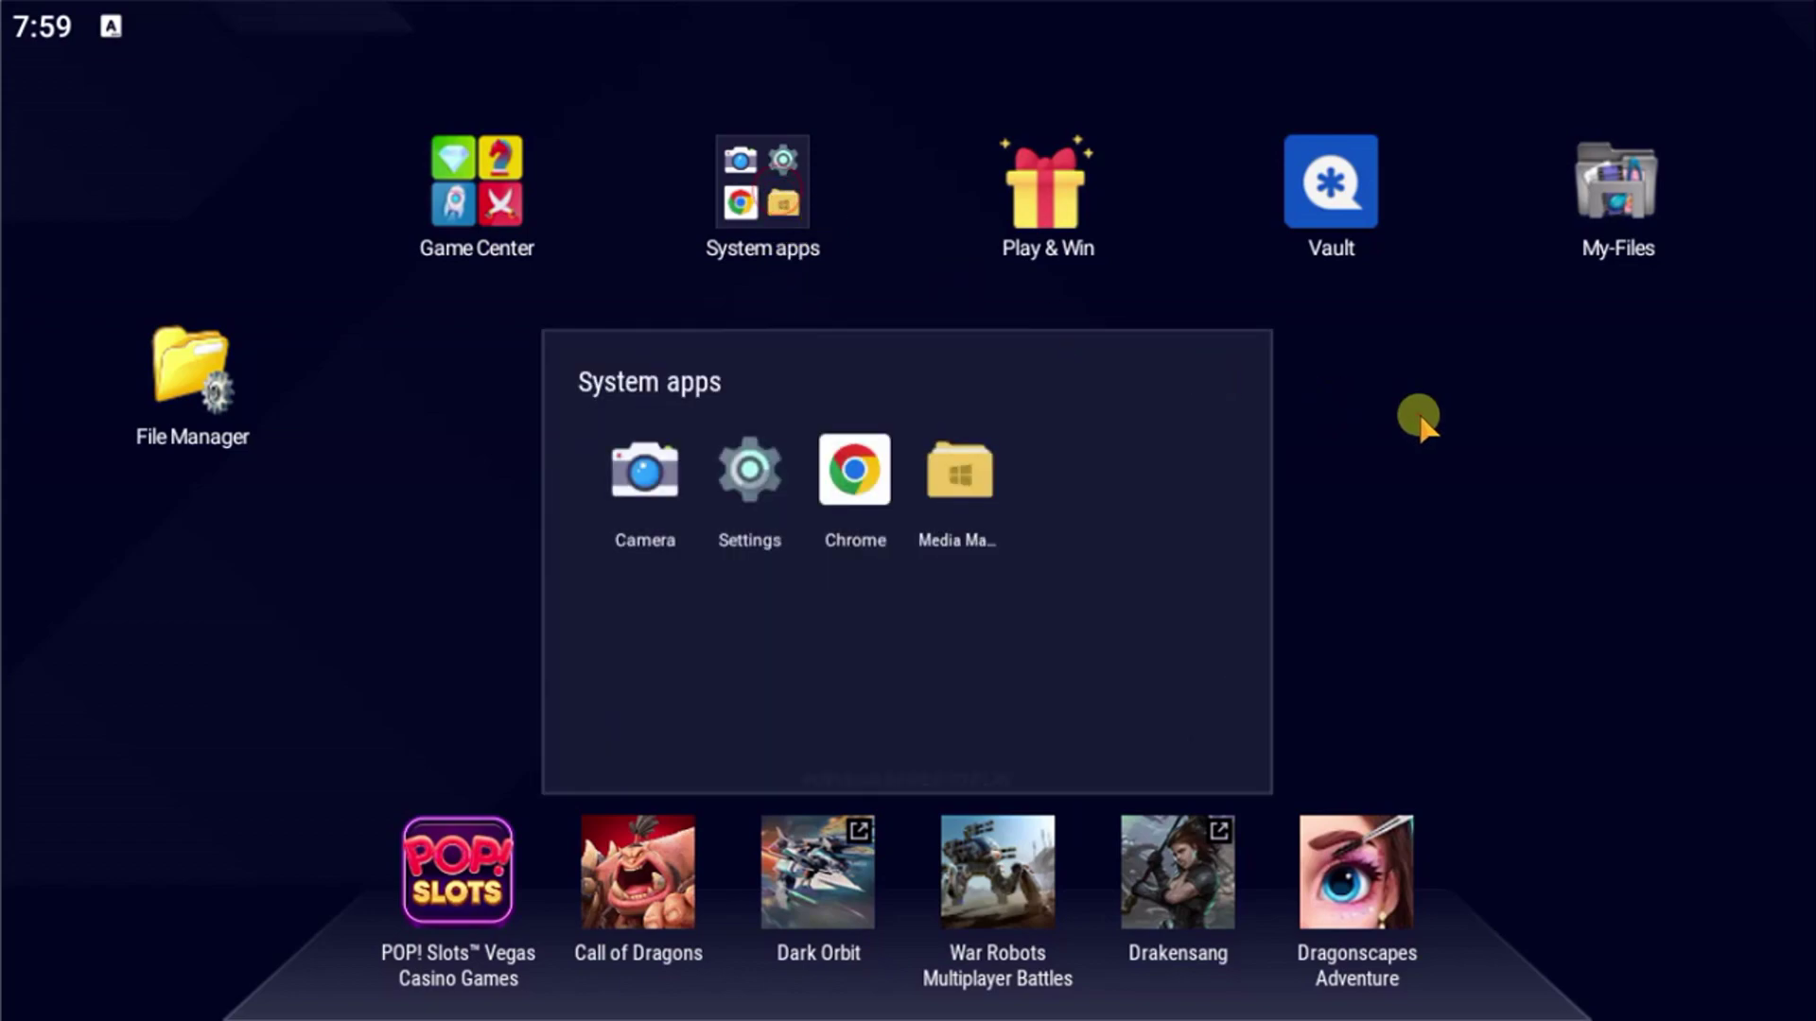
click(1419, 416)
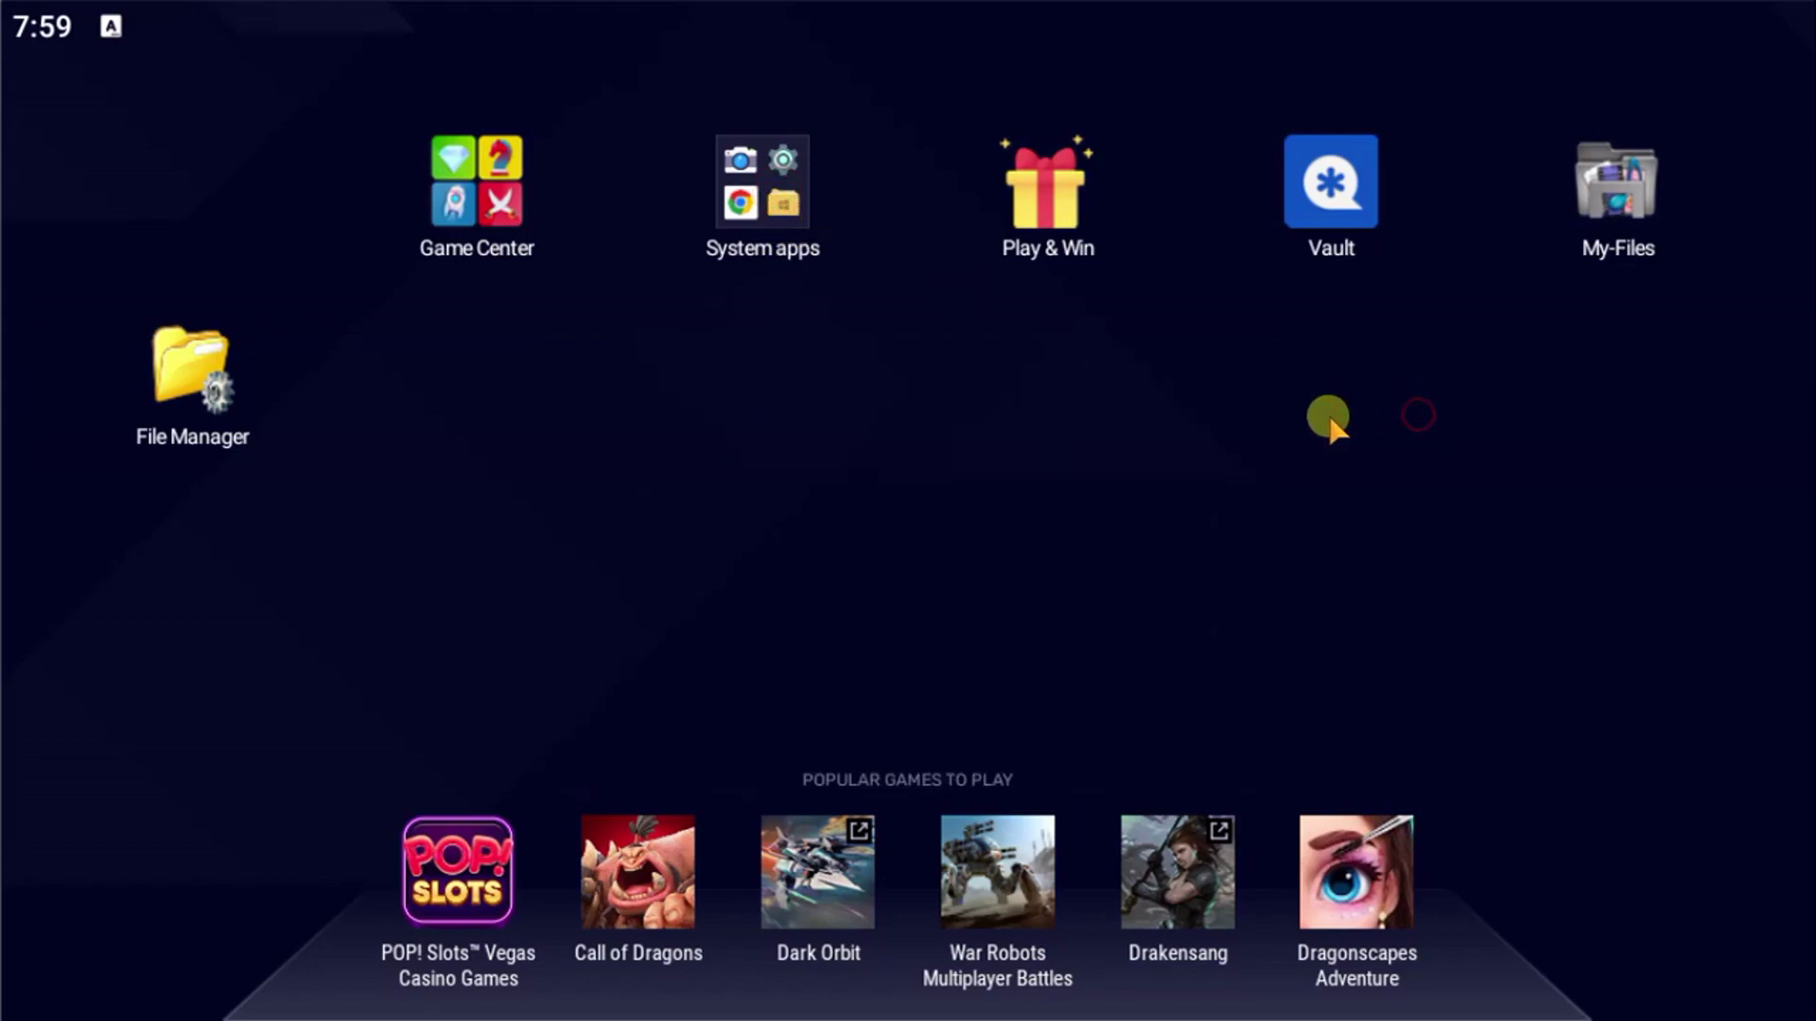
click(784, 209)
click(1342, 365)
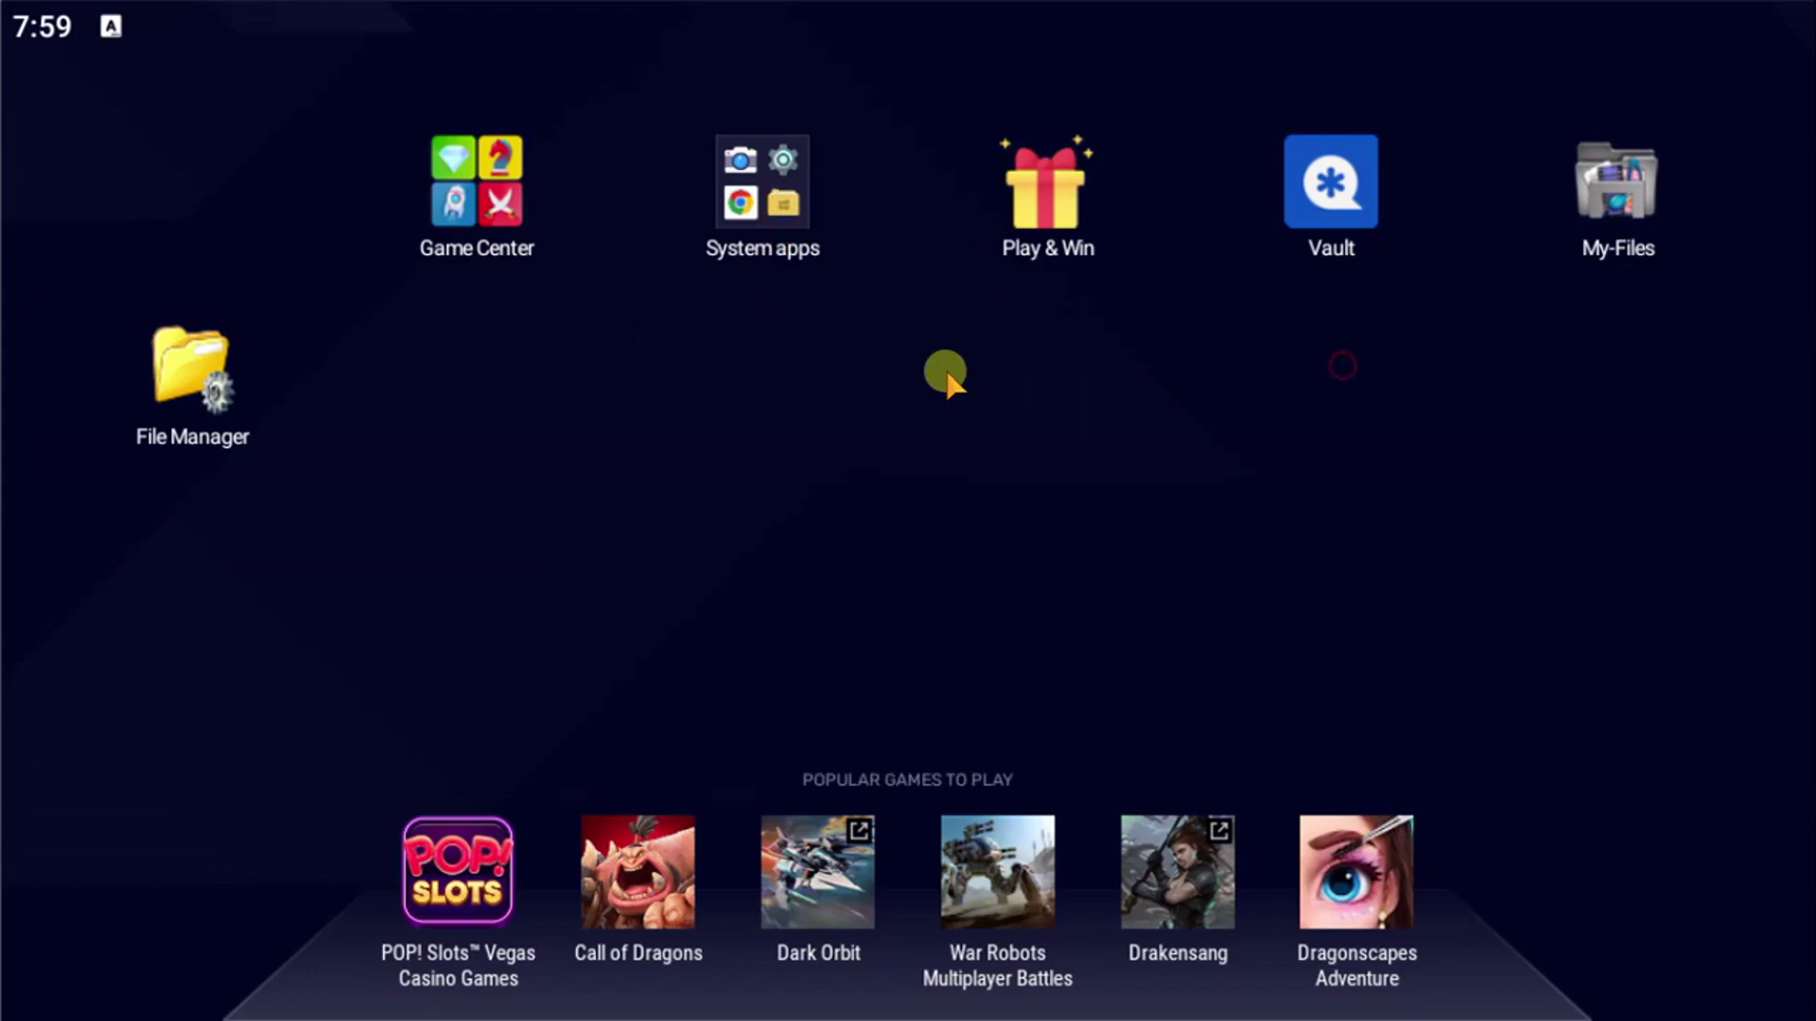
click(782, 197)
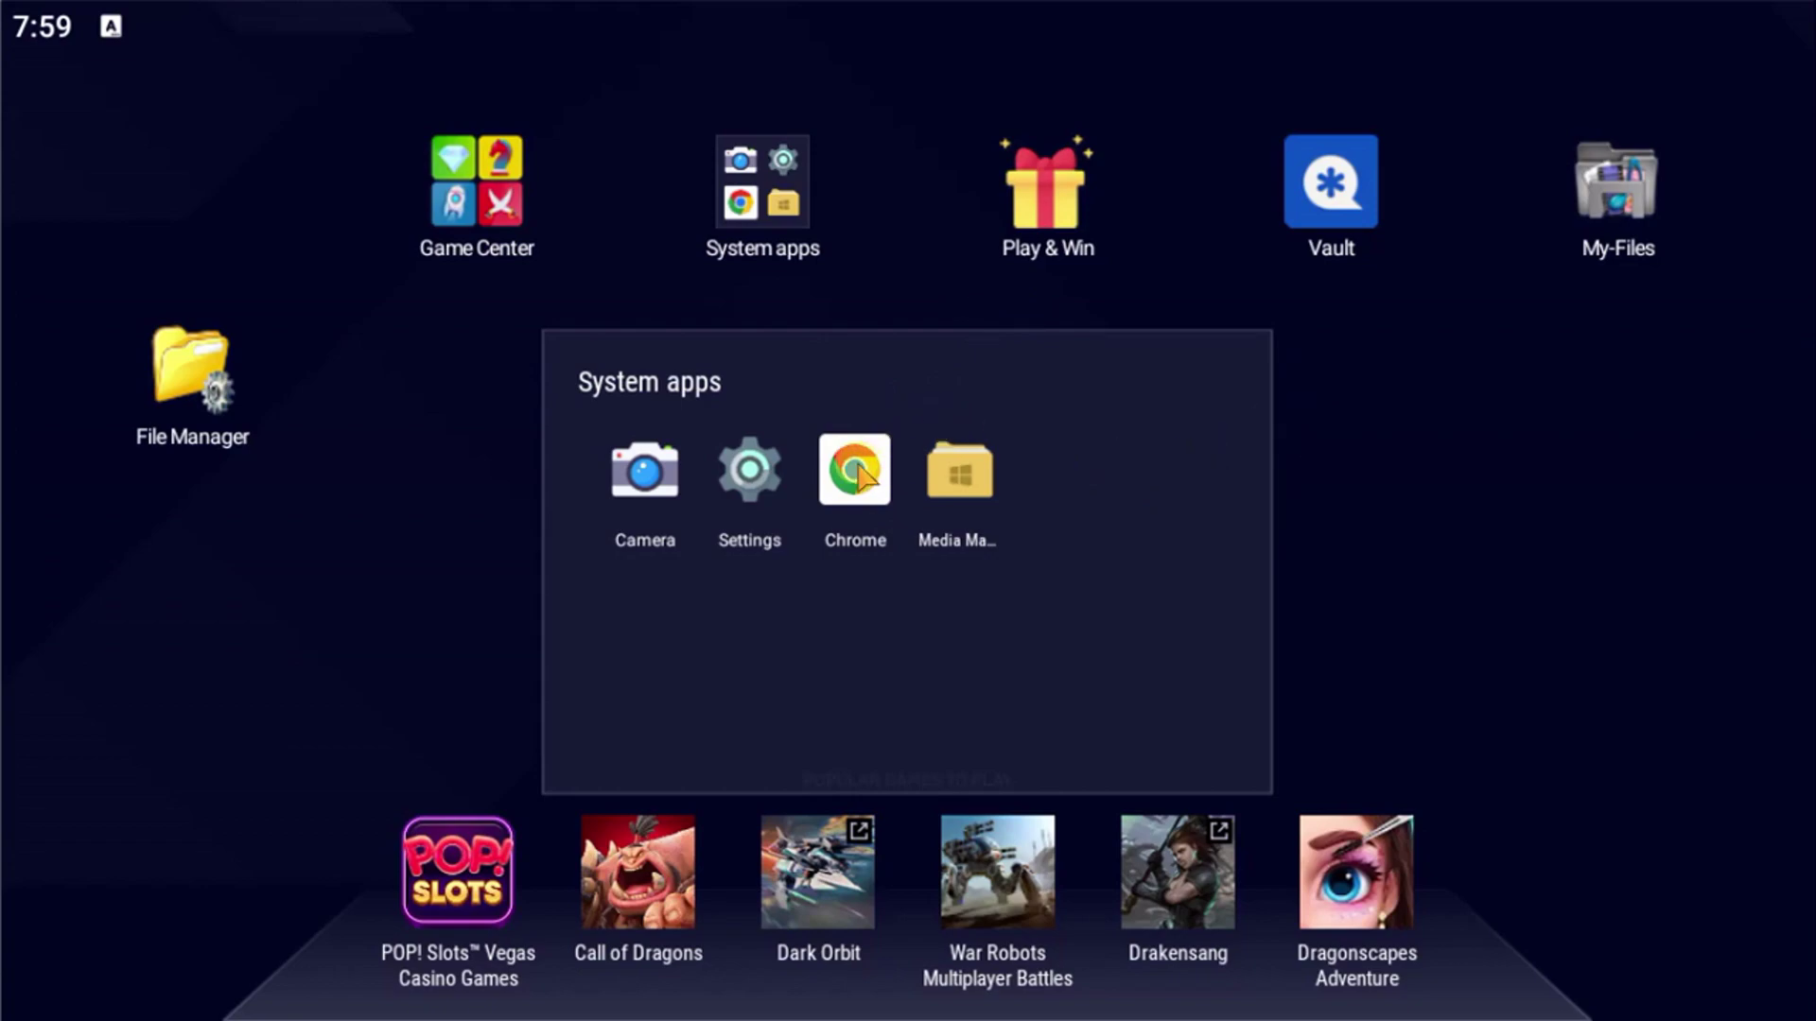
click(857, 469)
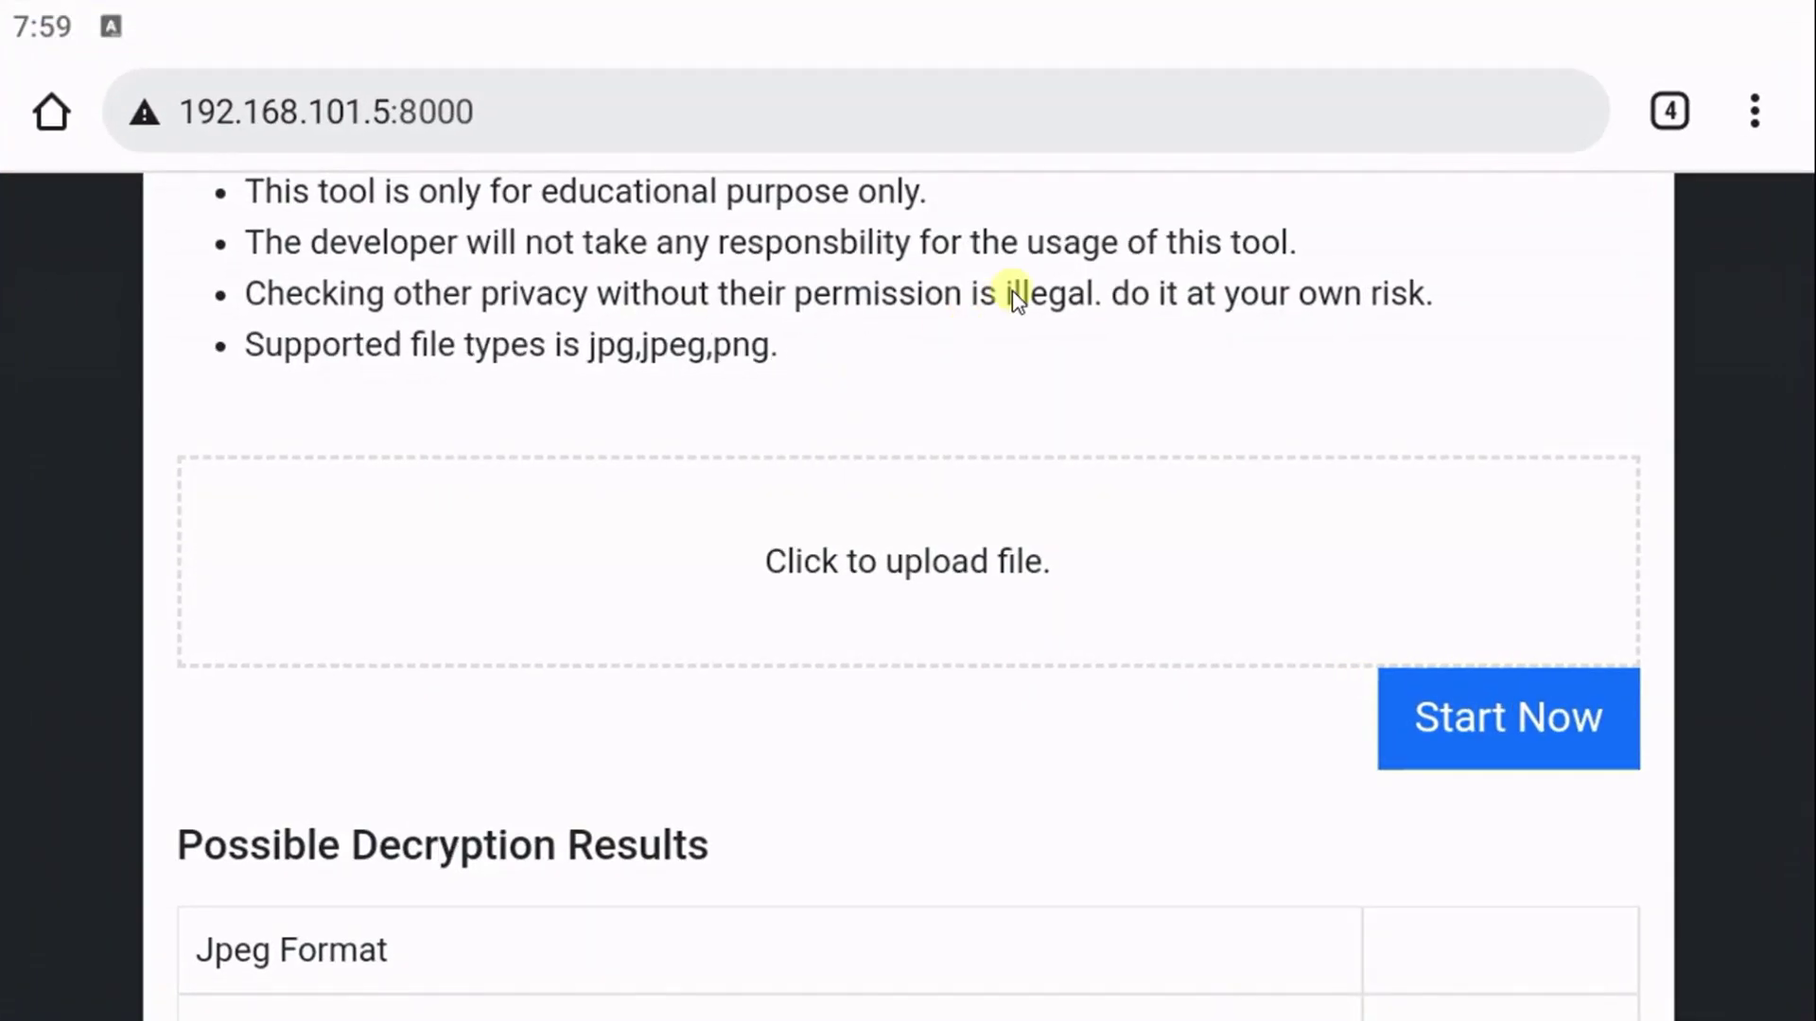
Examine the Vault File Decrypter page's notes, supported file types, upload area and results section, and return to the home screen
drag(1012, 293, 949, 673)
drag(962, 443, 936, 691)
drag(874, 464, 833, 615)
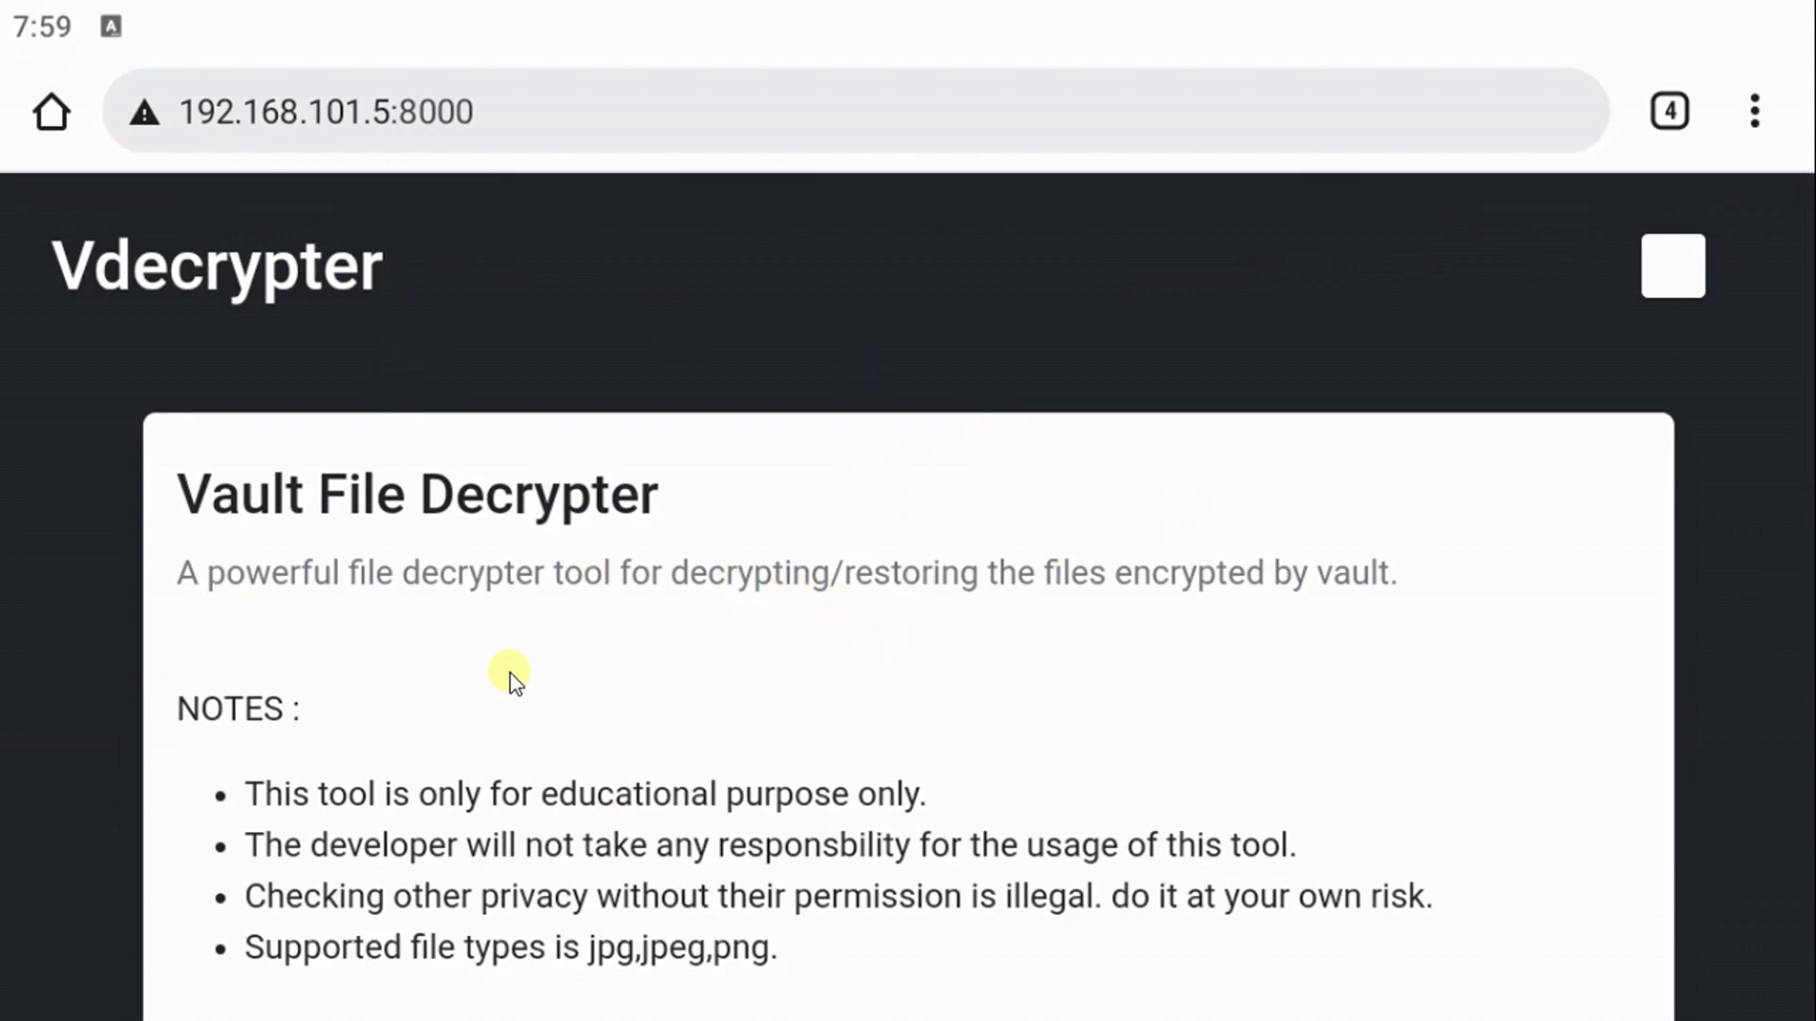
drag(641, 734, 870, 461)
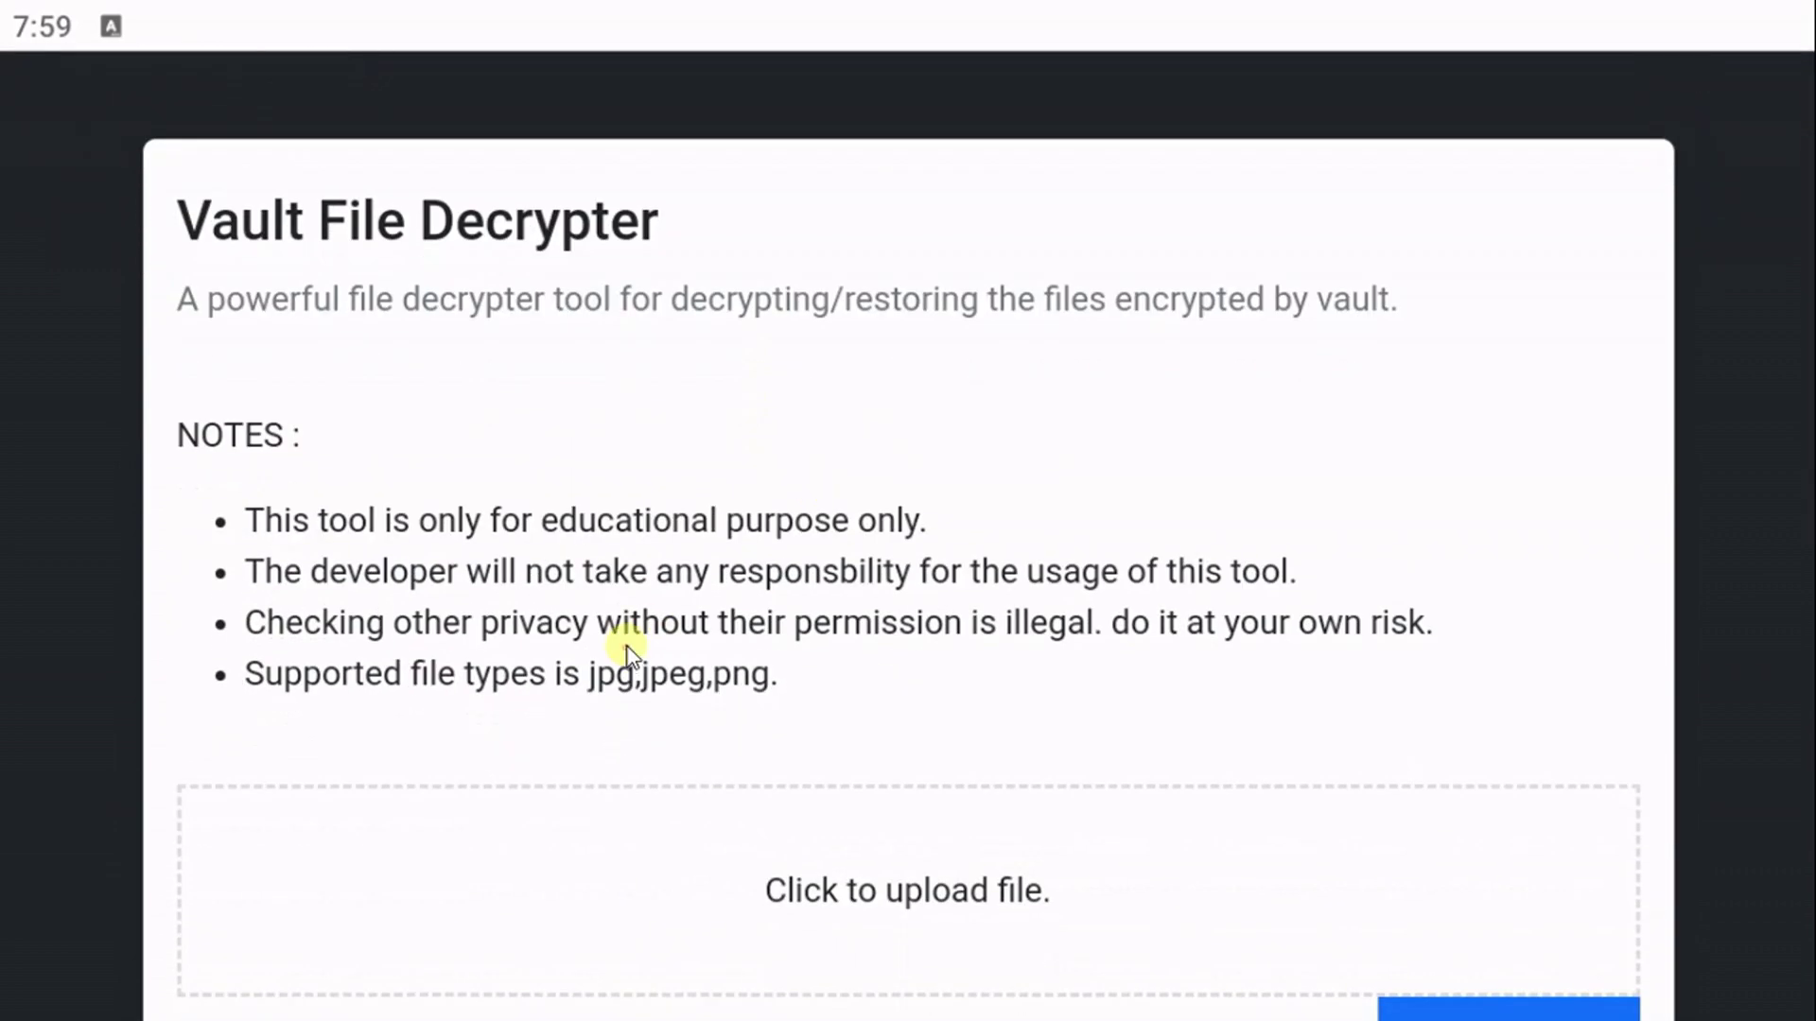
drag(628, 646, 637, 709)
drag(772, 488, 865, 350)
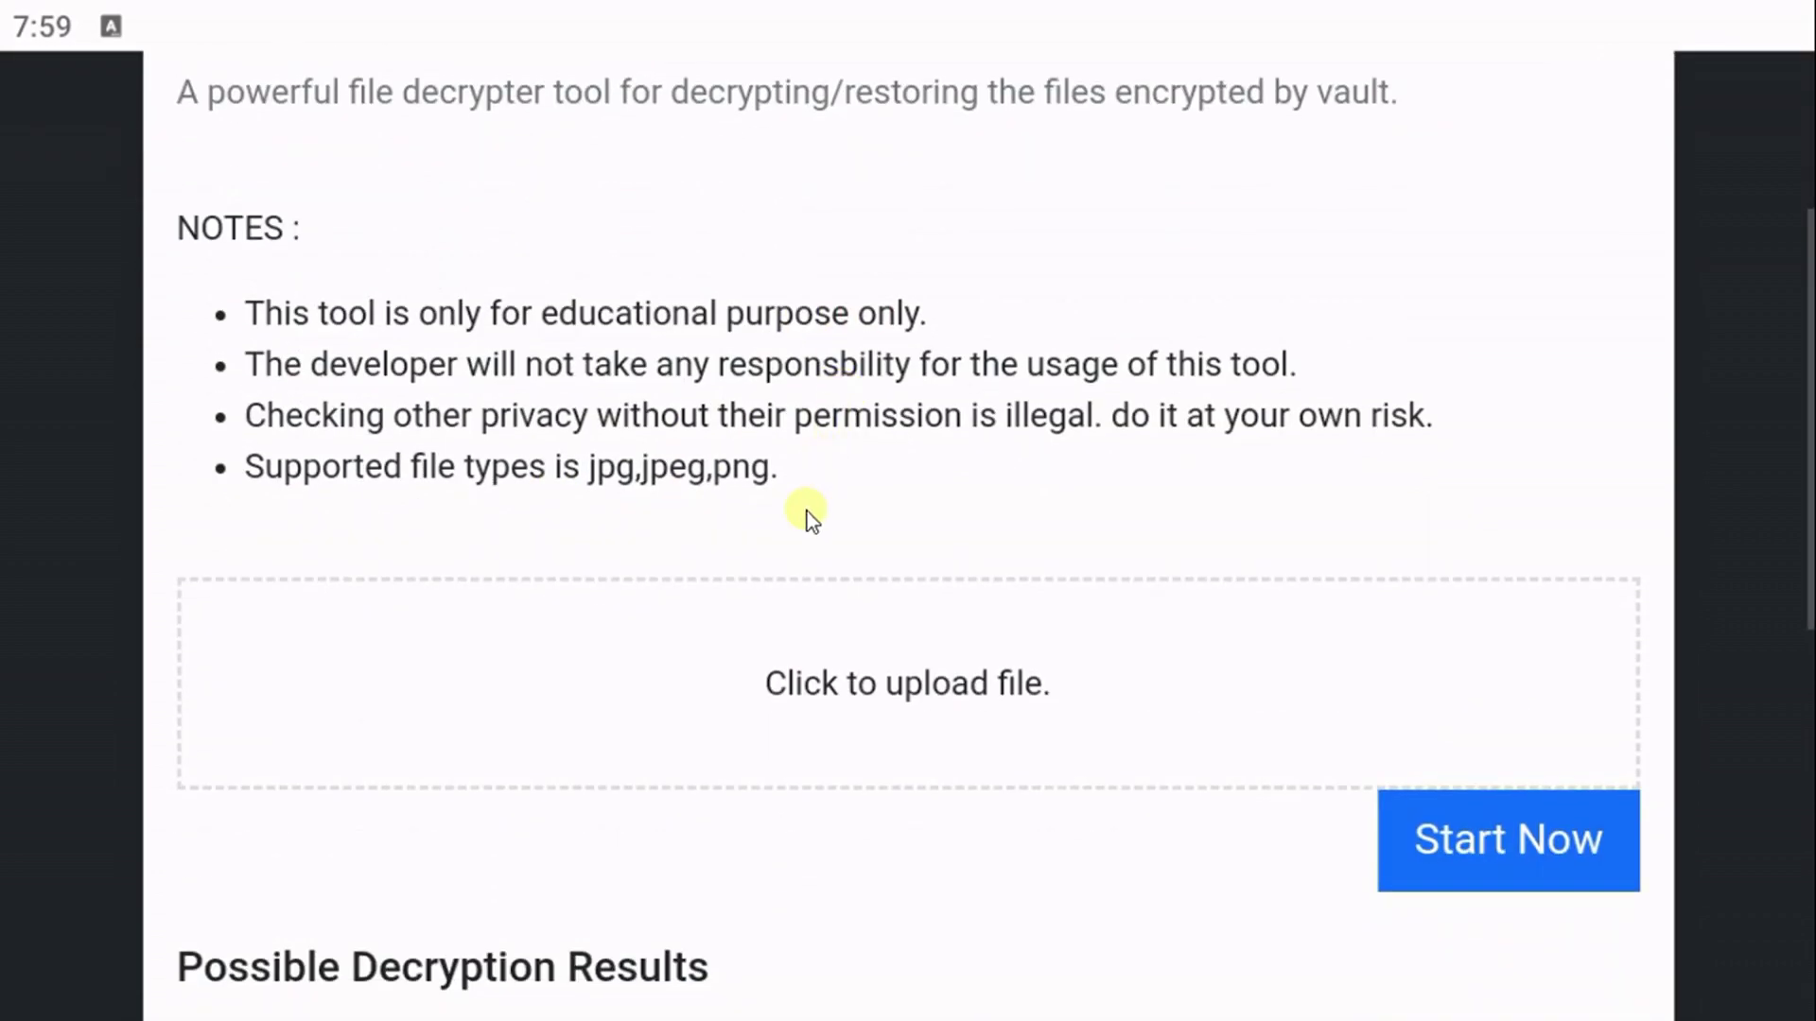
drag(810, 514, 965, 252)
drag(943, 615, 976, 568)
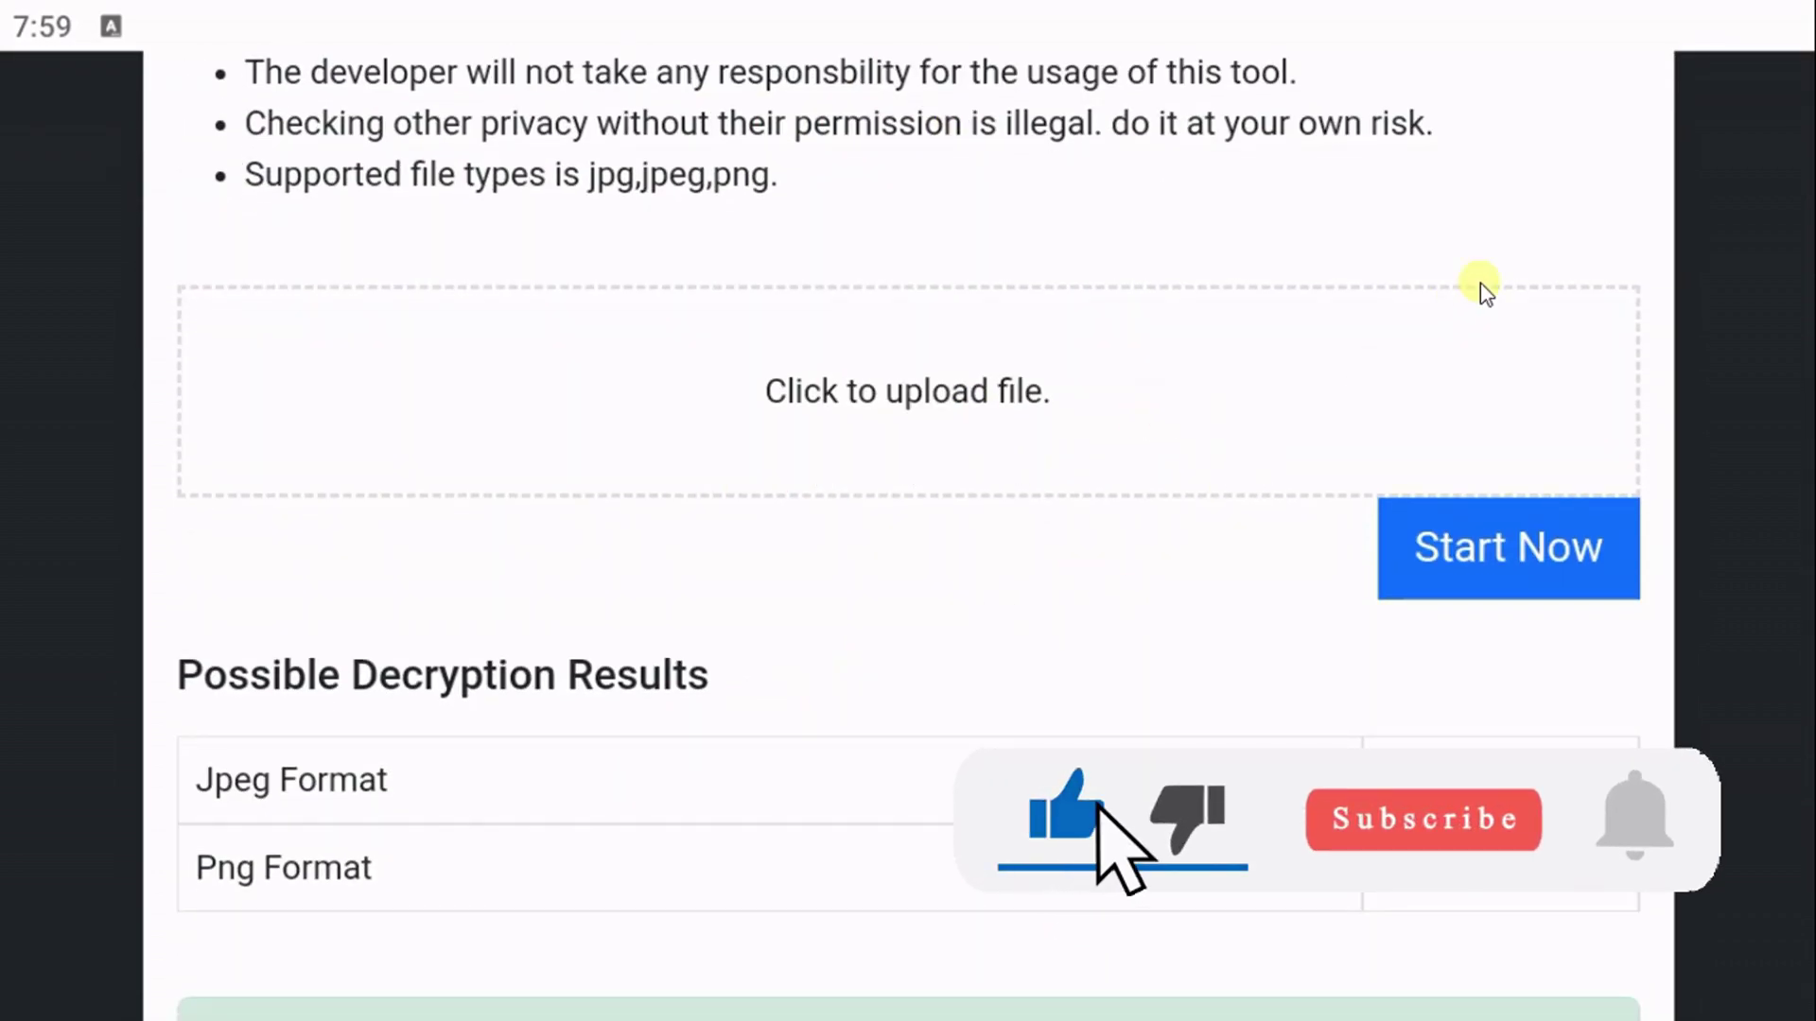
drag(1402, 243, 1366, 567)
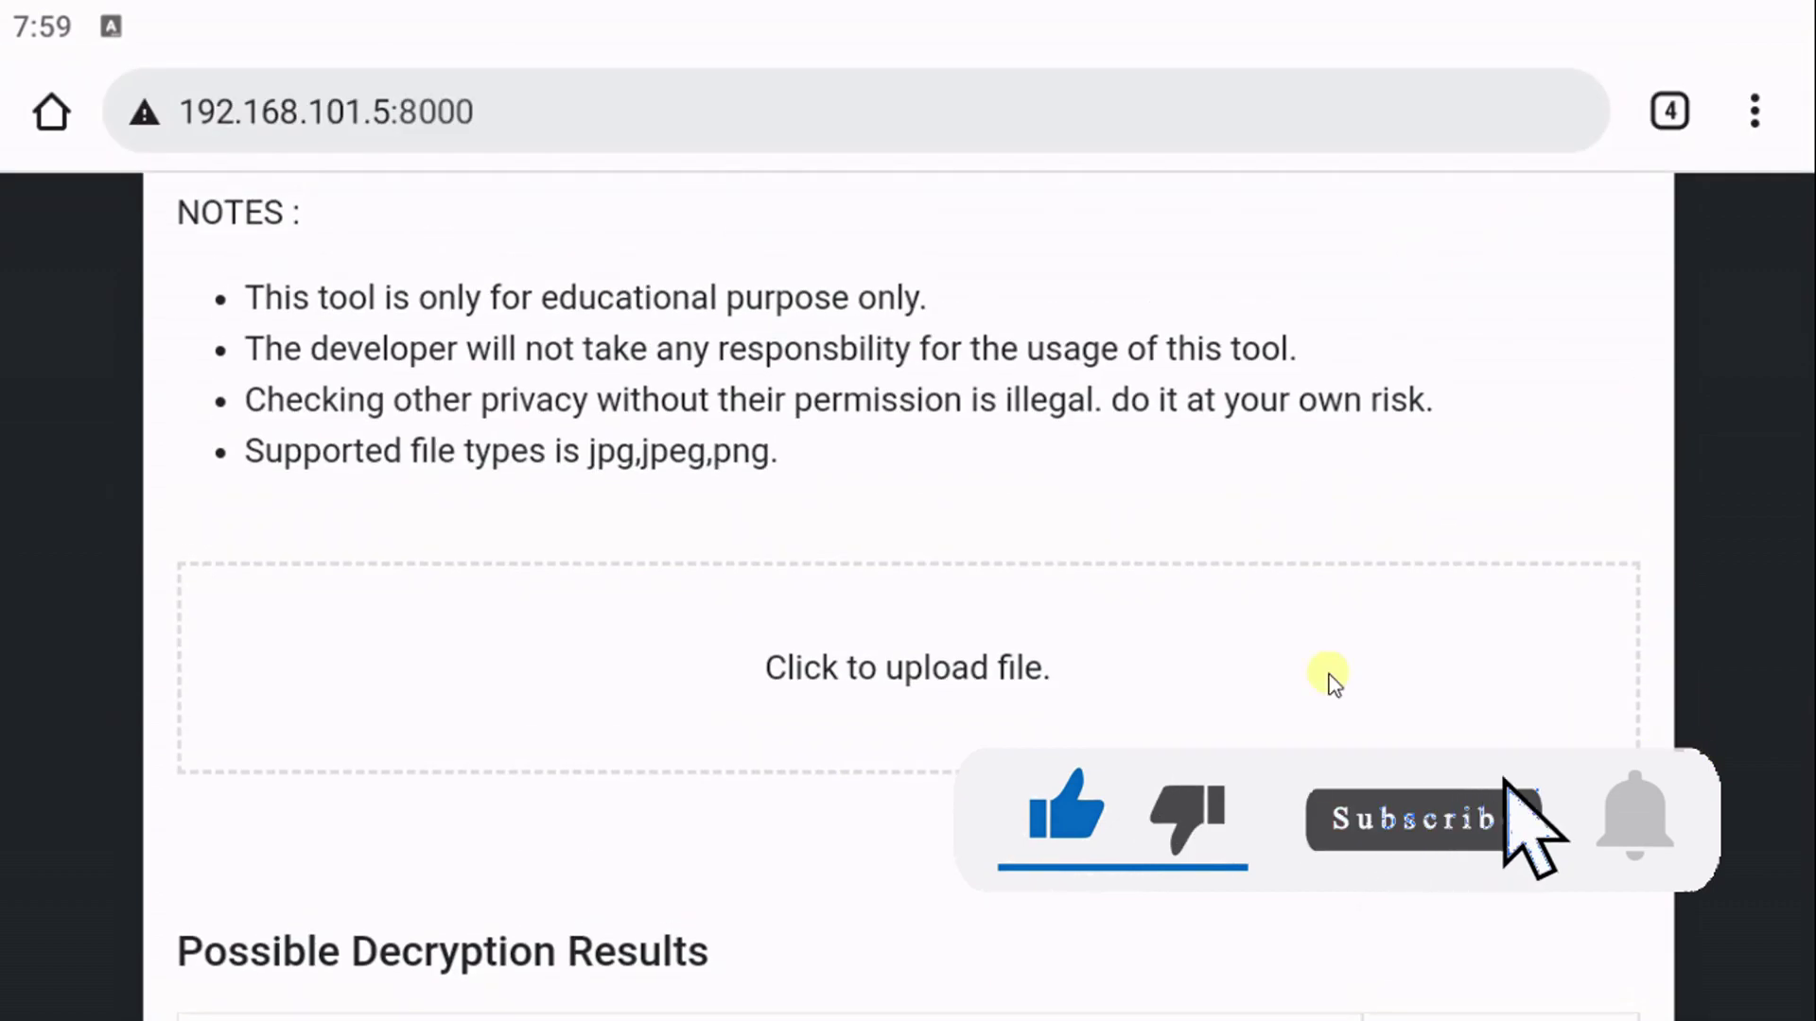
drag(268, 805, 536, 391)
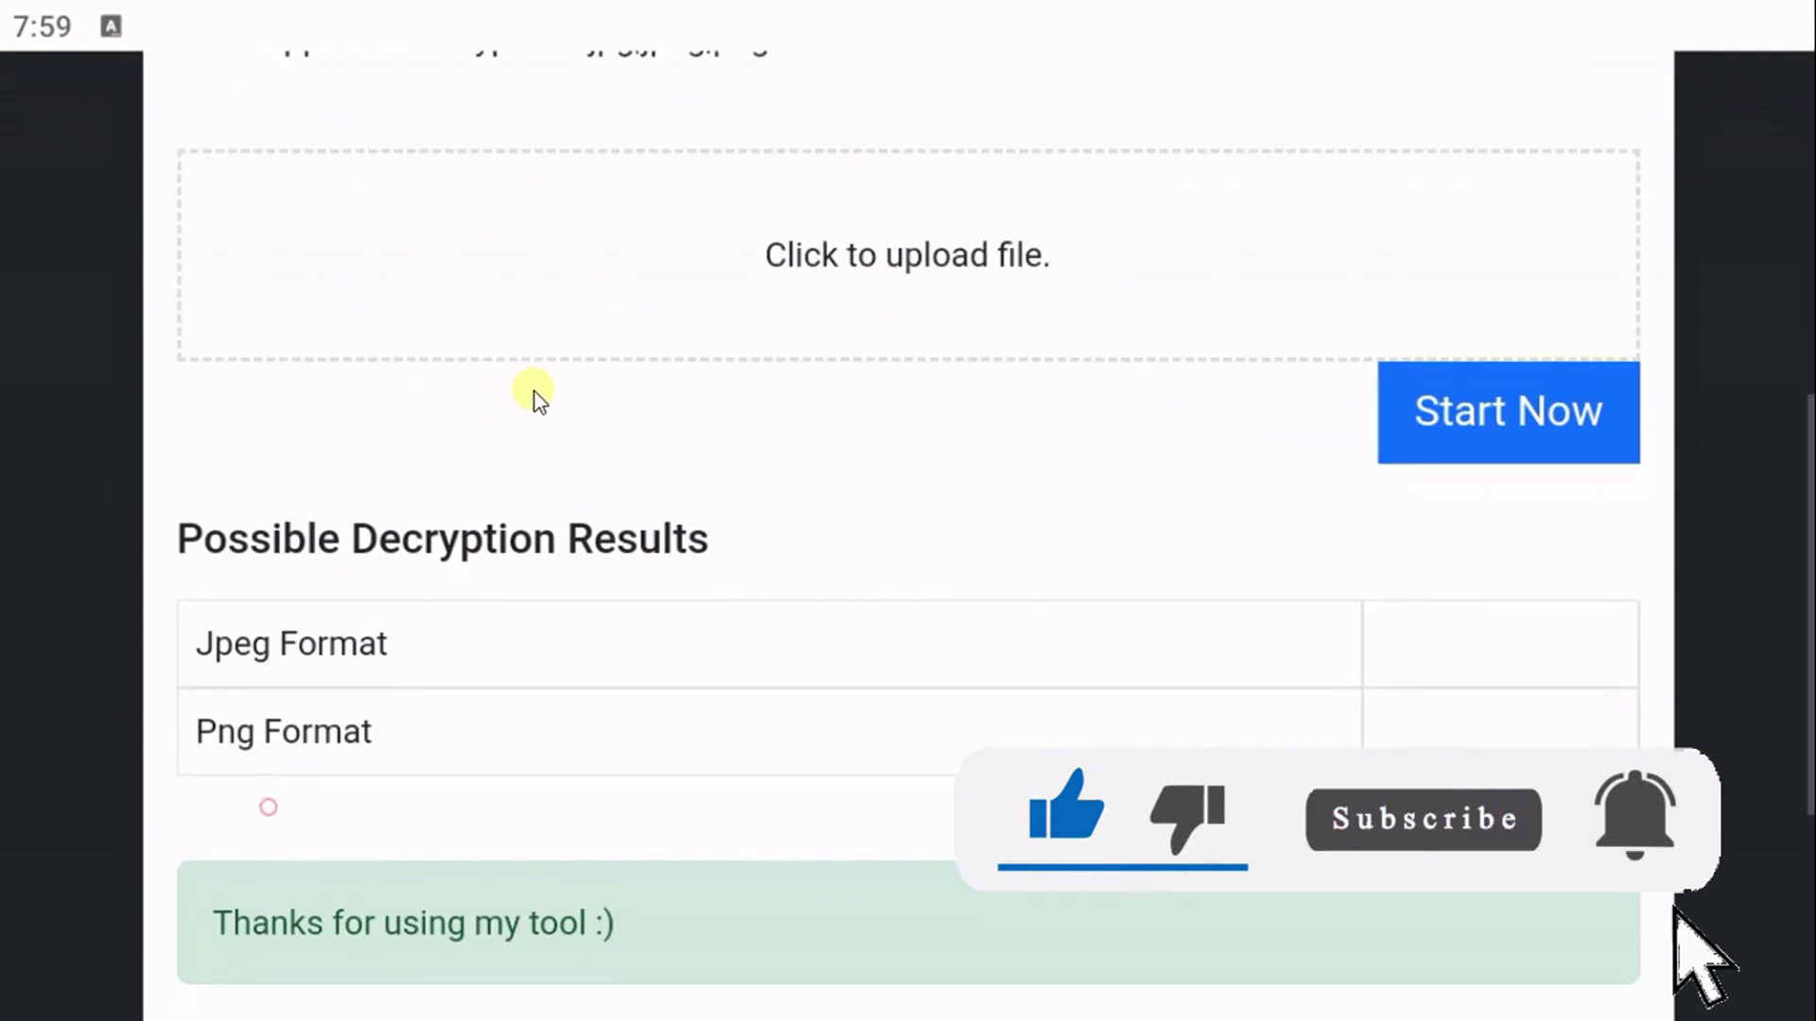
drag(513, 535, 738, 371)
drag(1005, 545, 988, 407)
drag(1006, 474, 1067, 344)
drag(1133, 292, 1154, 655)
drag(1209, 587, 1182, 683)
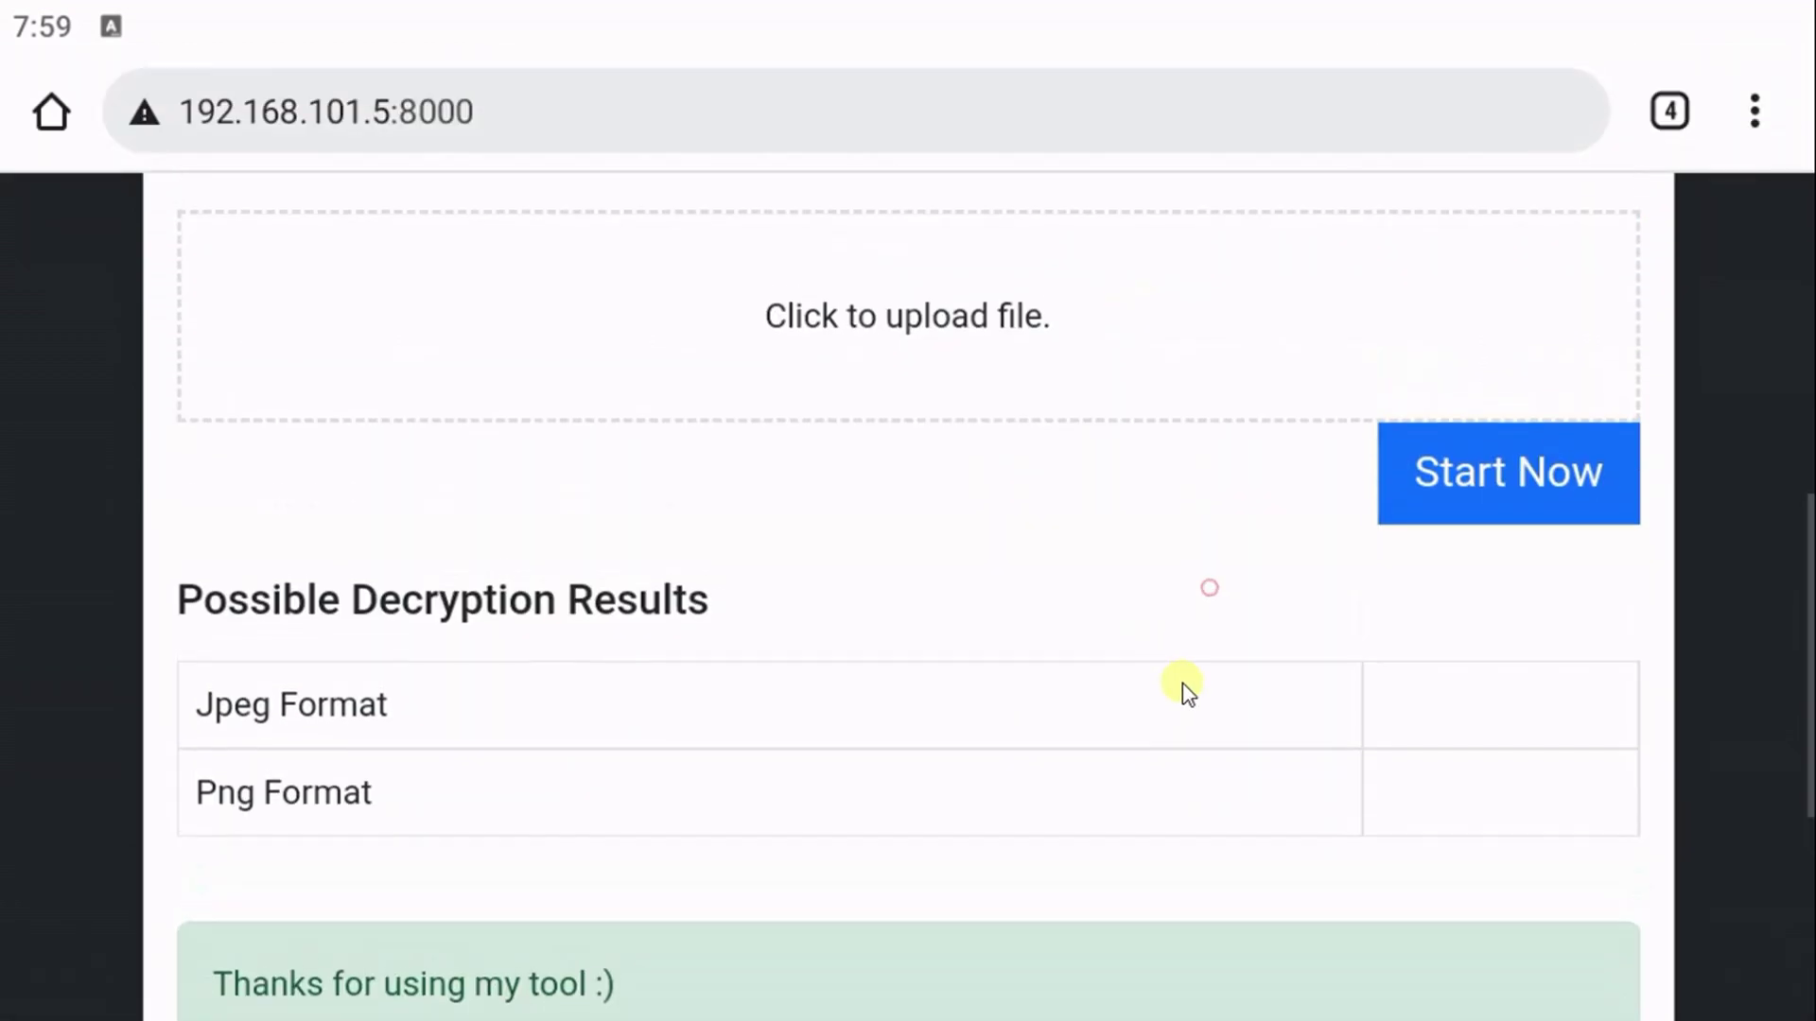
drag(1718, 253, 1625, 497)
scroll(1629, 503, up, 5)
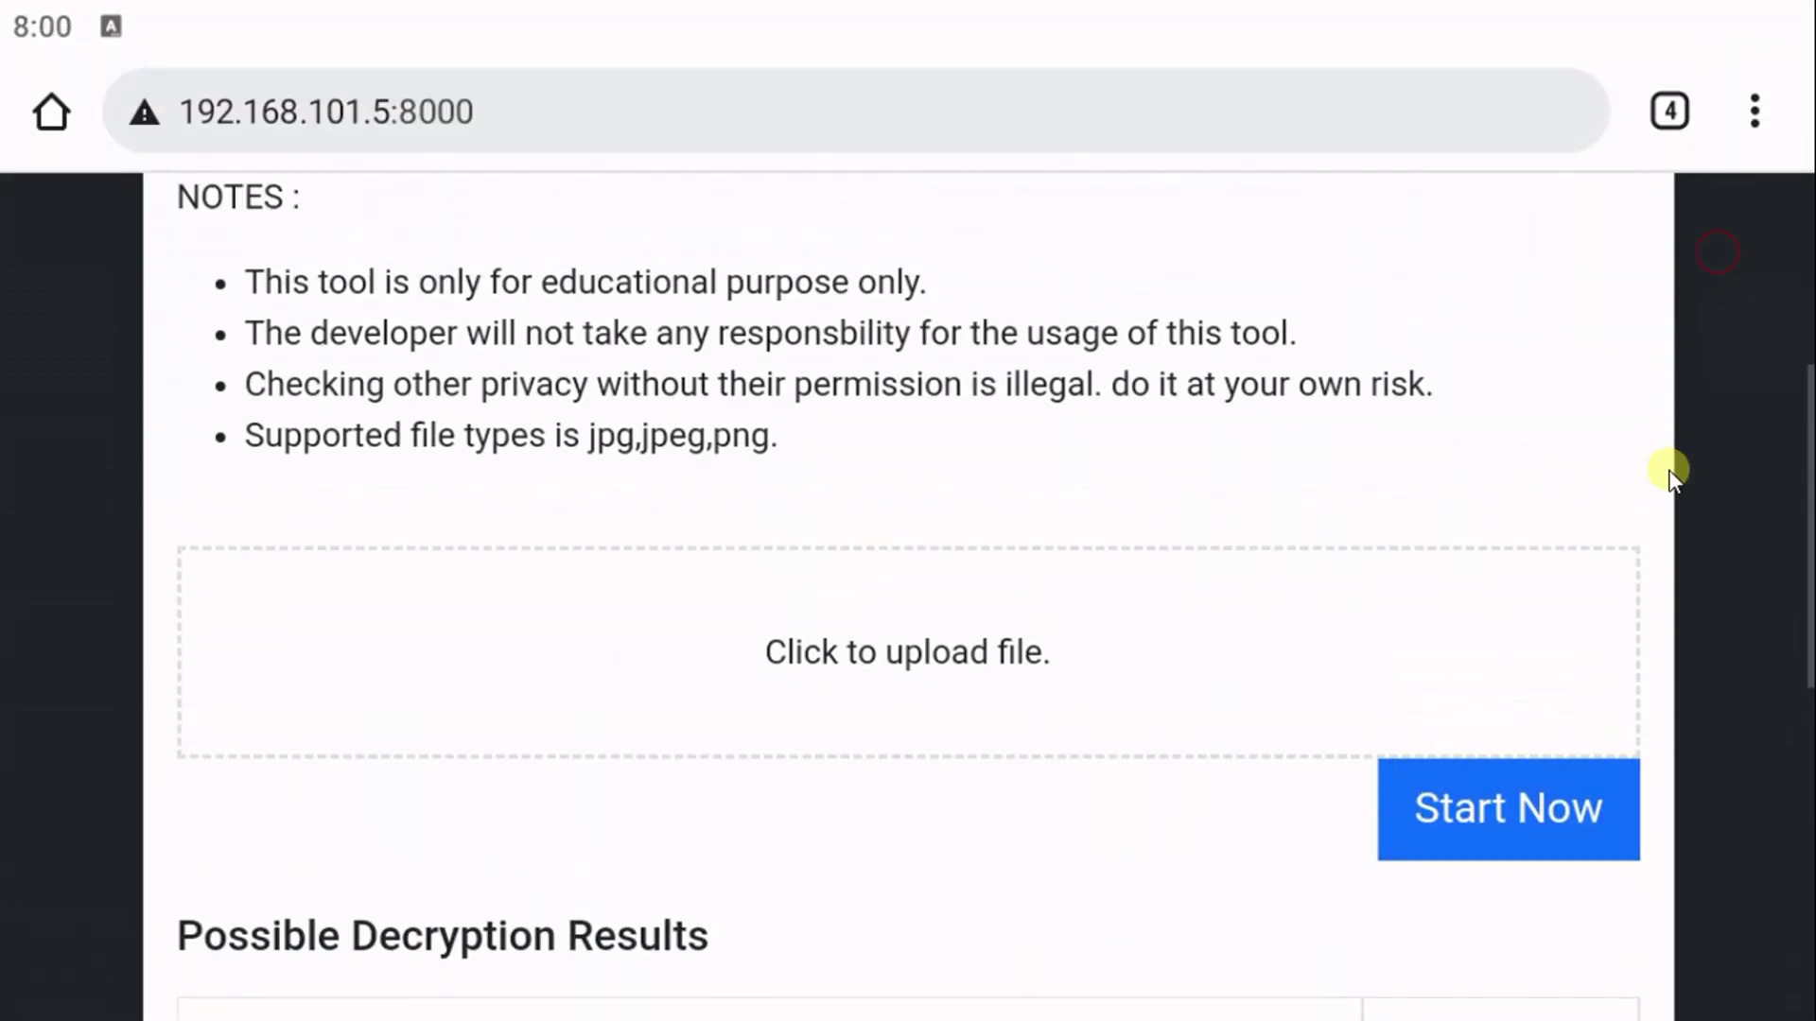
scroll(1545, 568, up, 1)
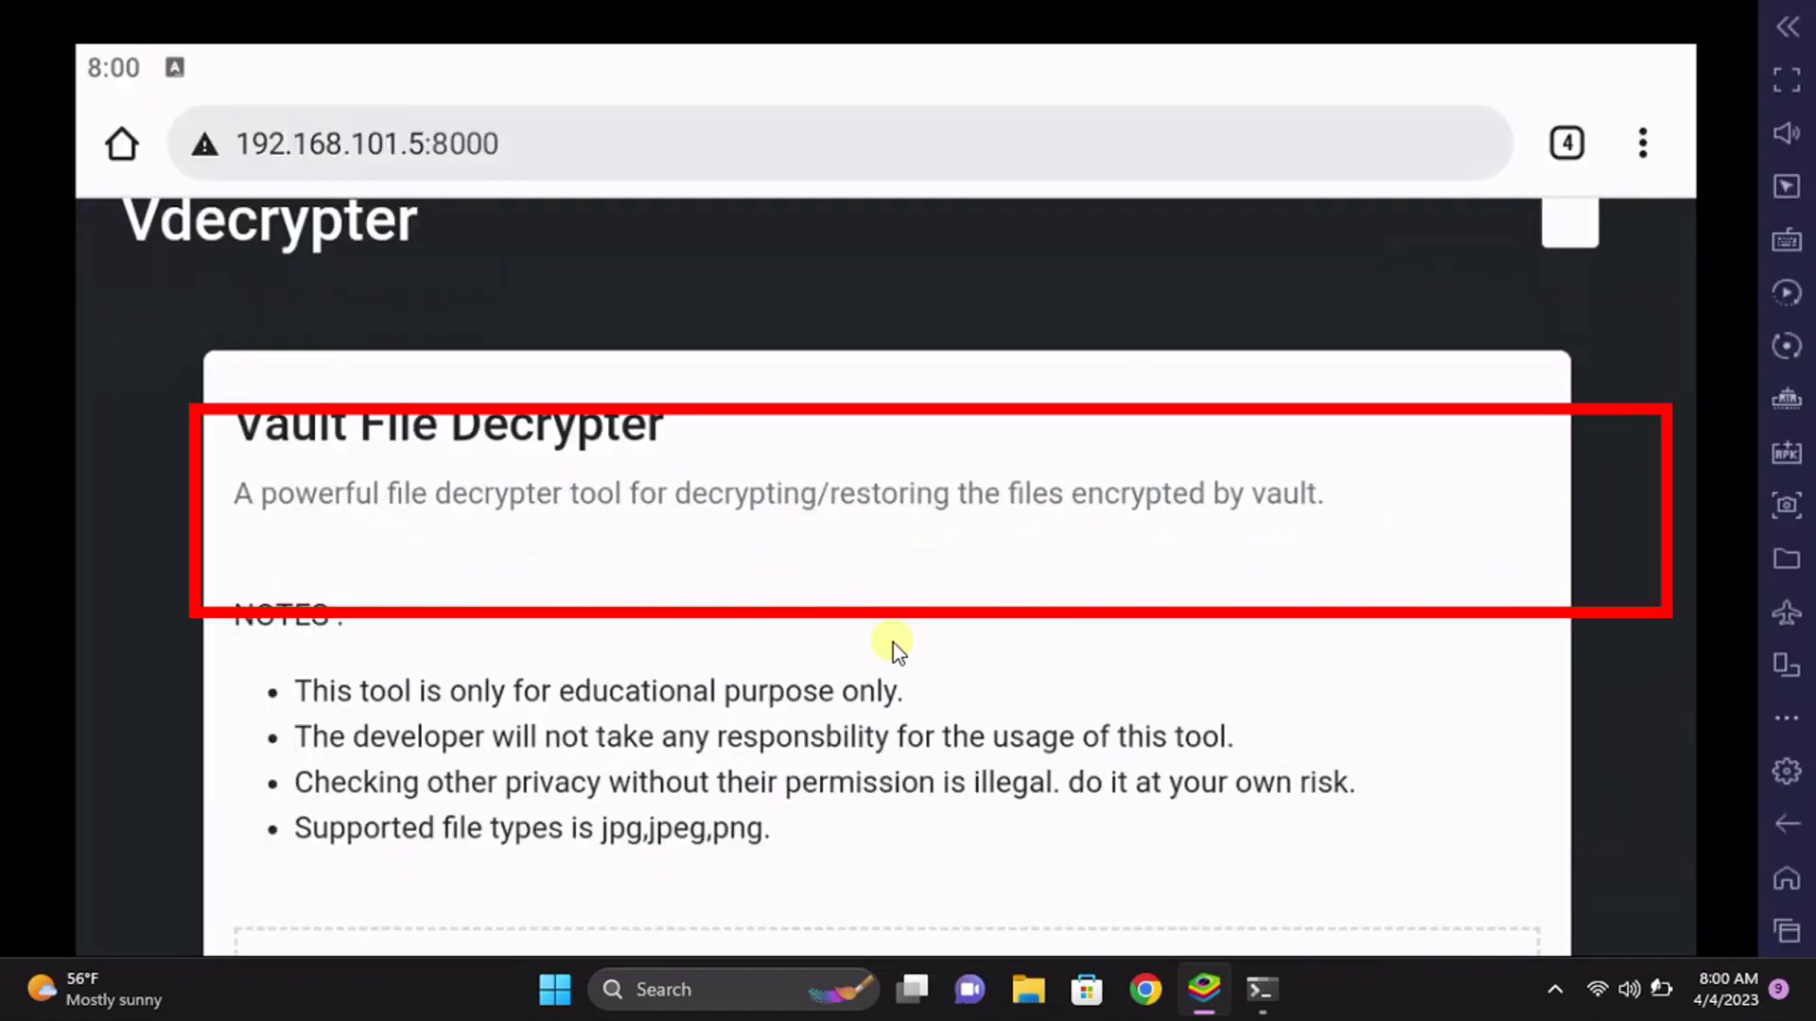
click(1793, 892)
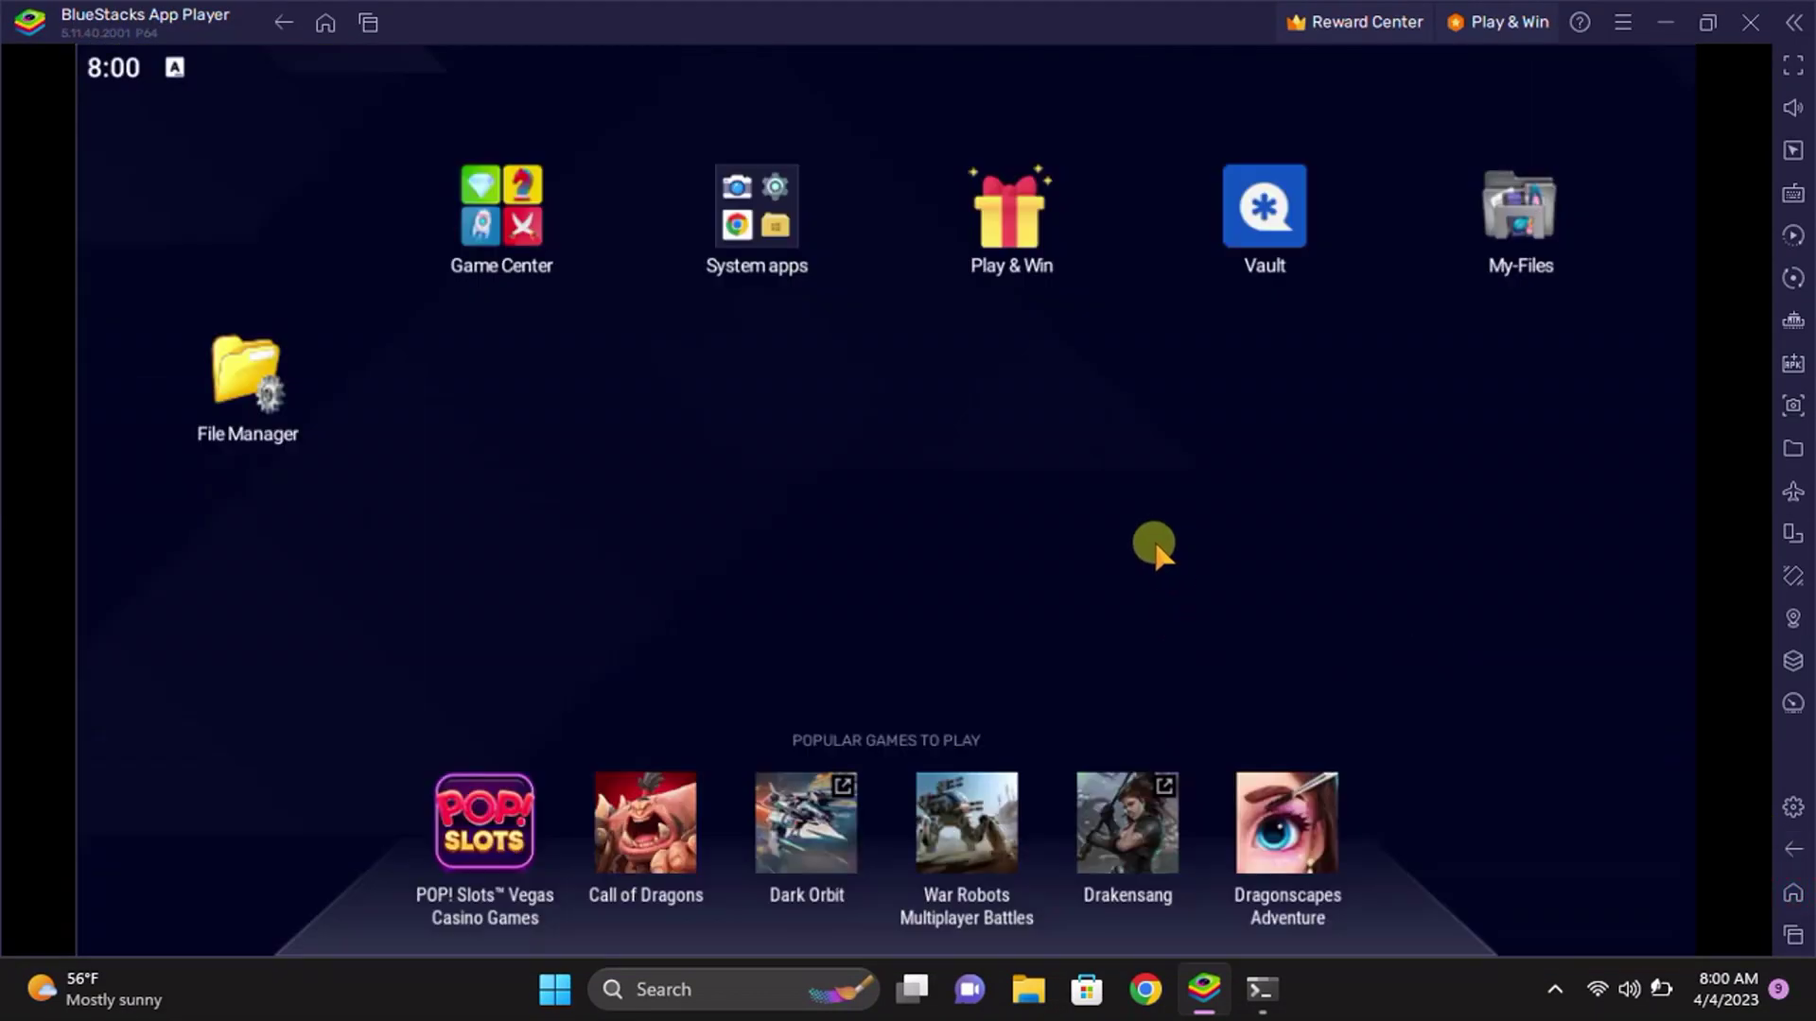
click(1793, 65)
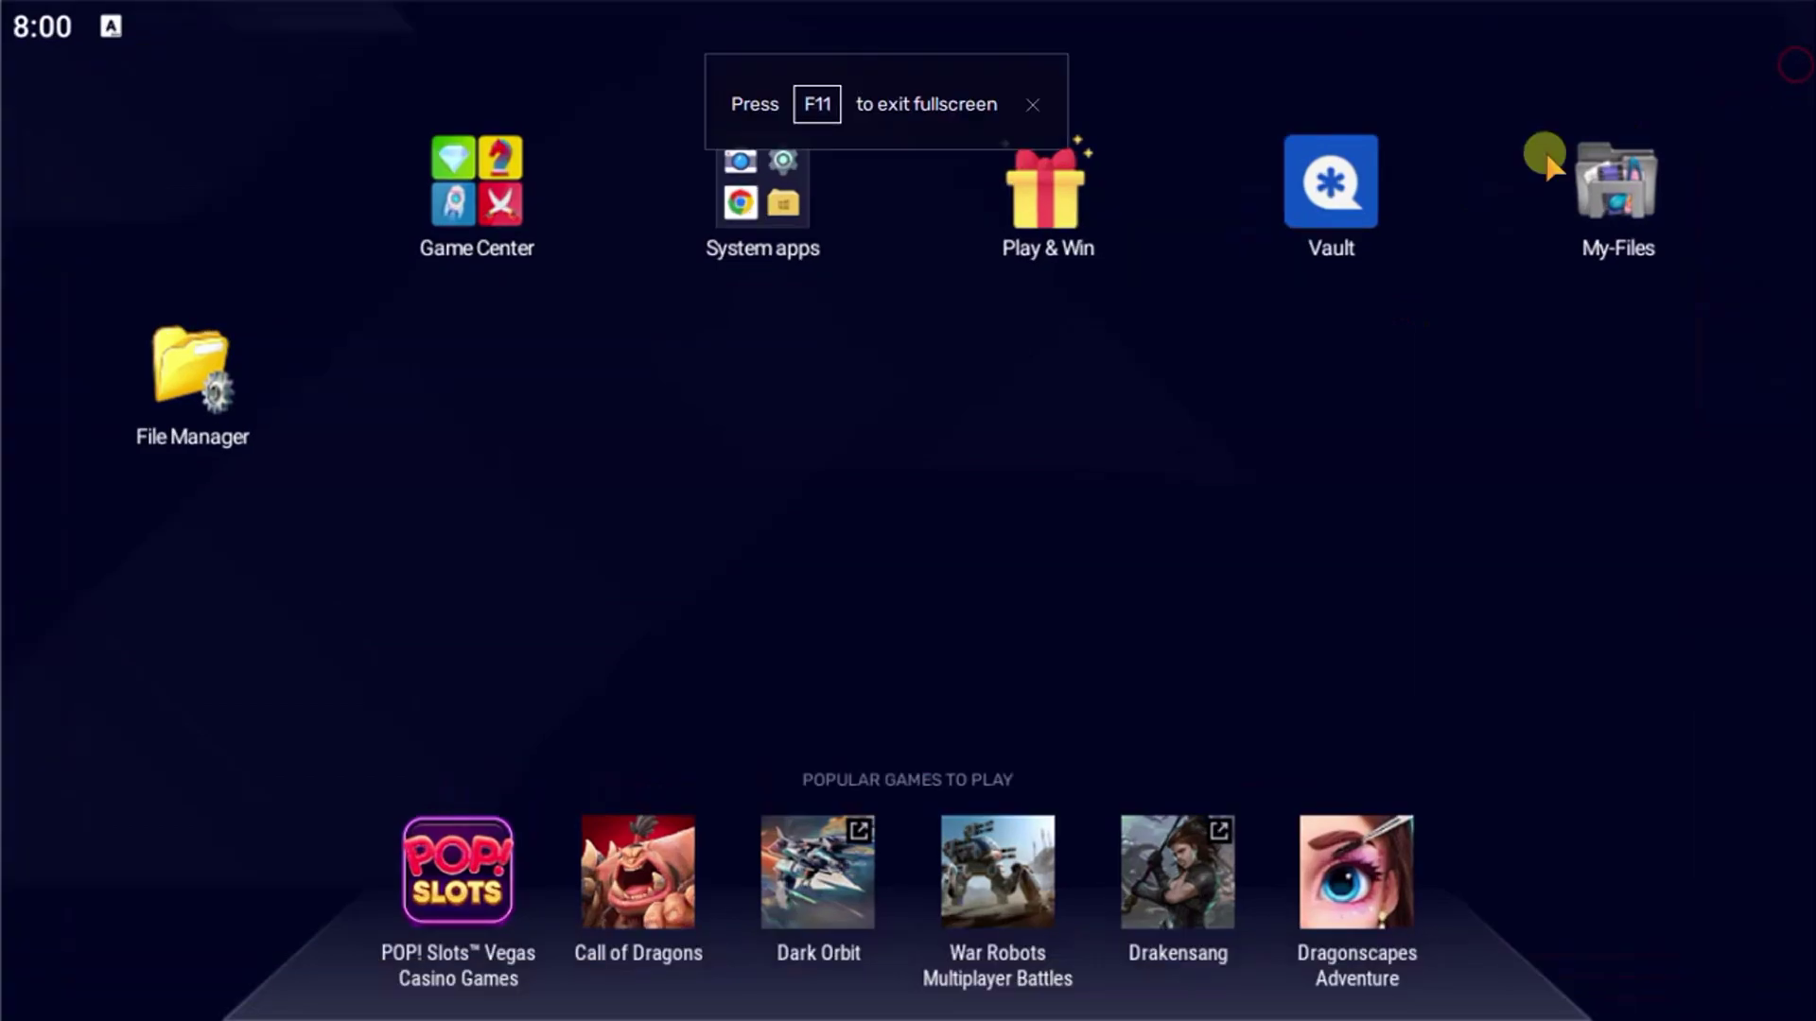
click(1550, 233)
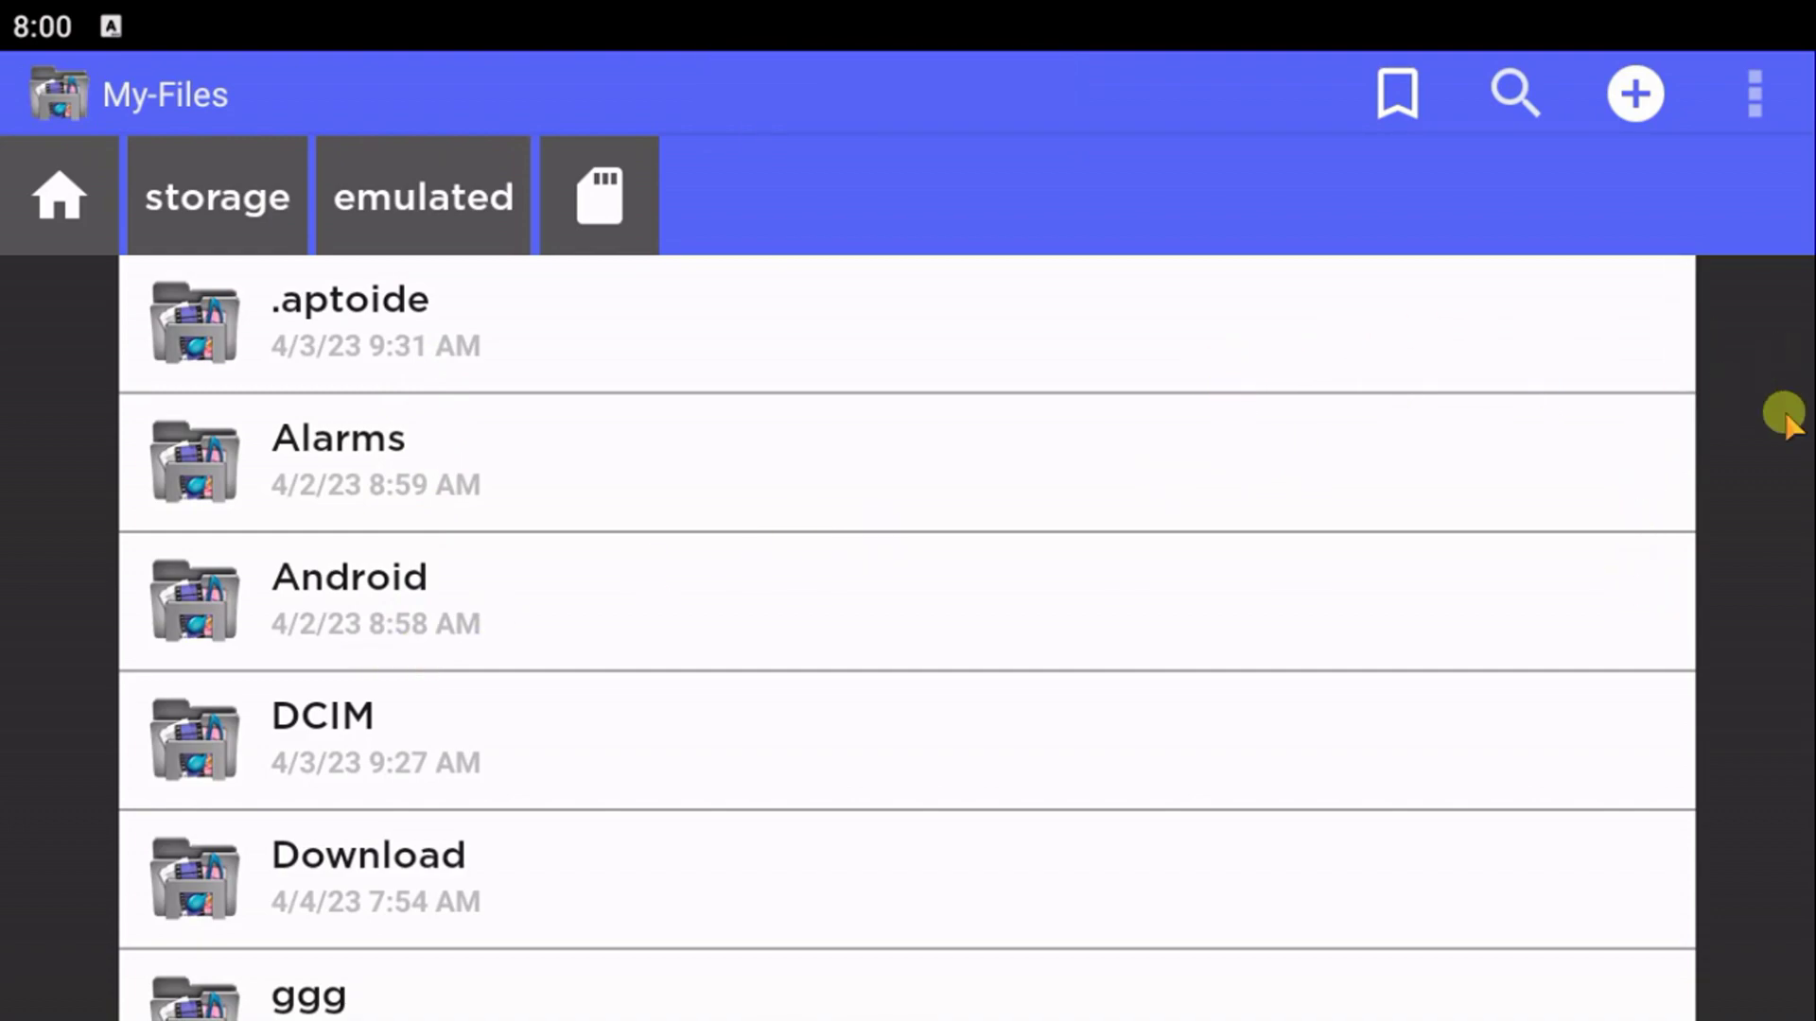
key(F11)
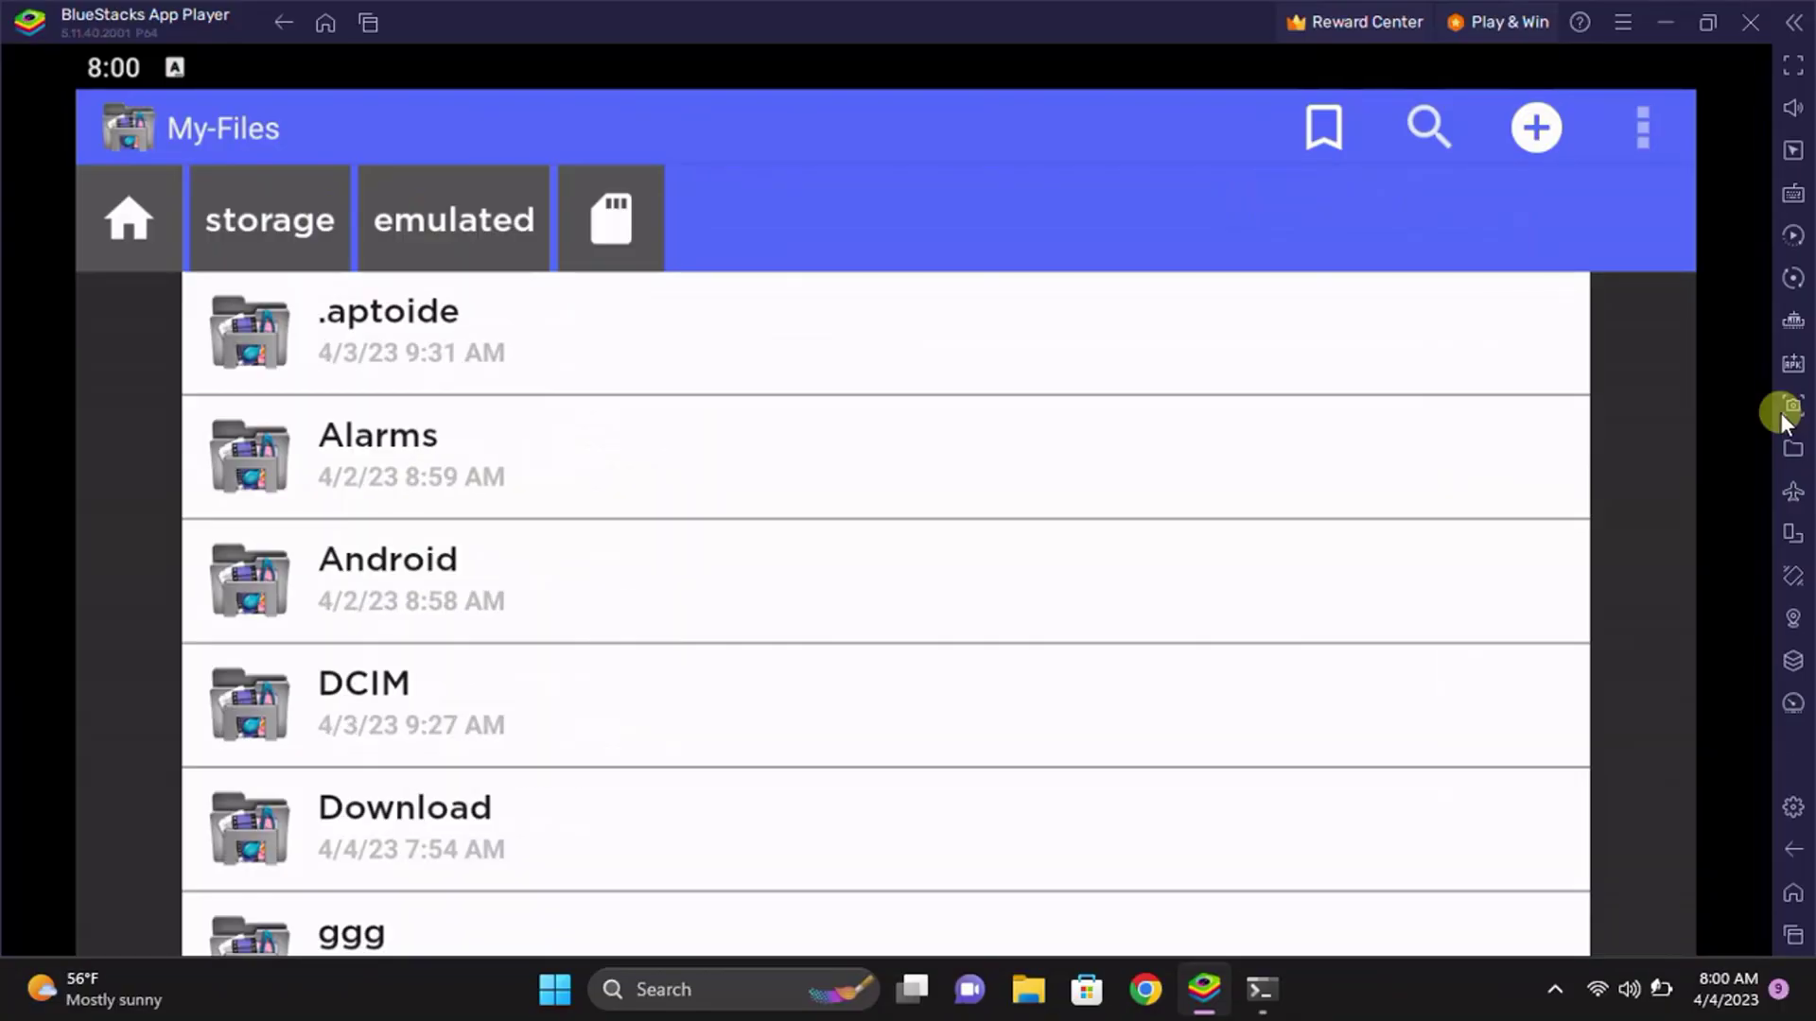
click(1794, 856)
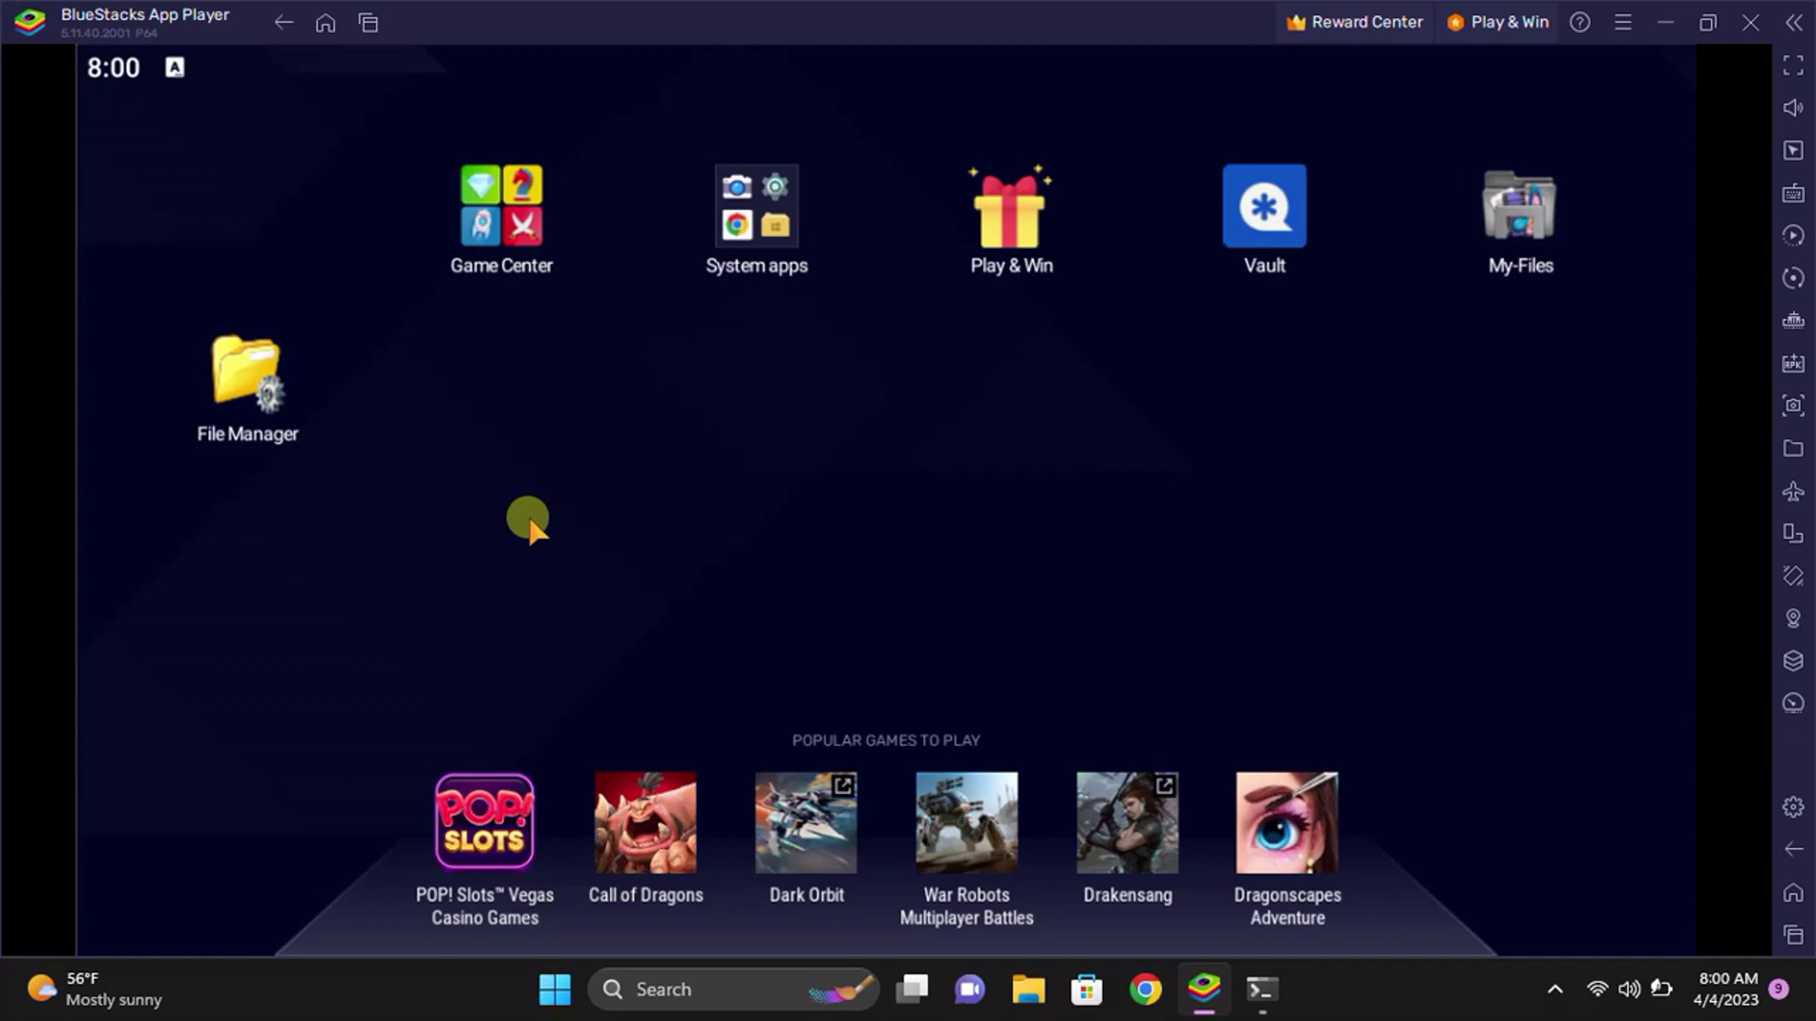
Launch File Manager, make sure Show Hidden Files is enabled in its settings, and return to its home page
click(236, 386)
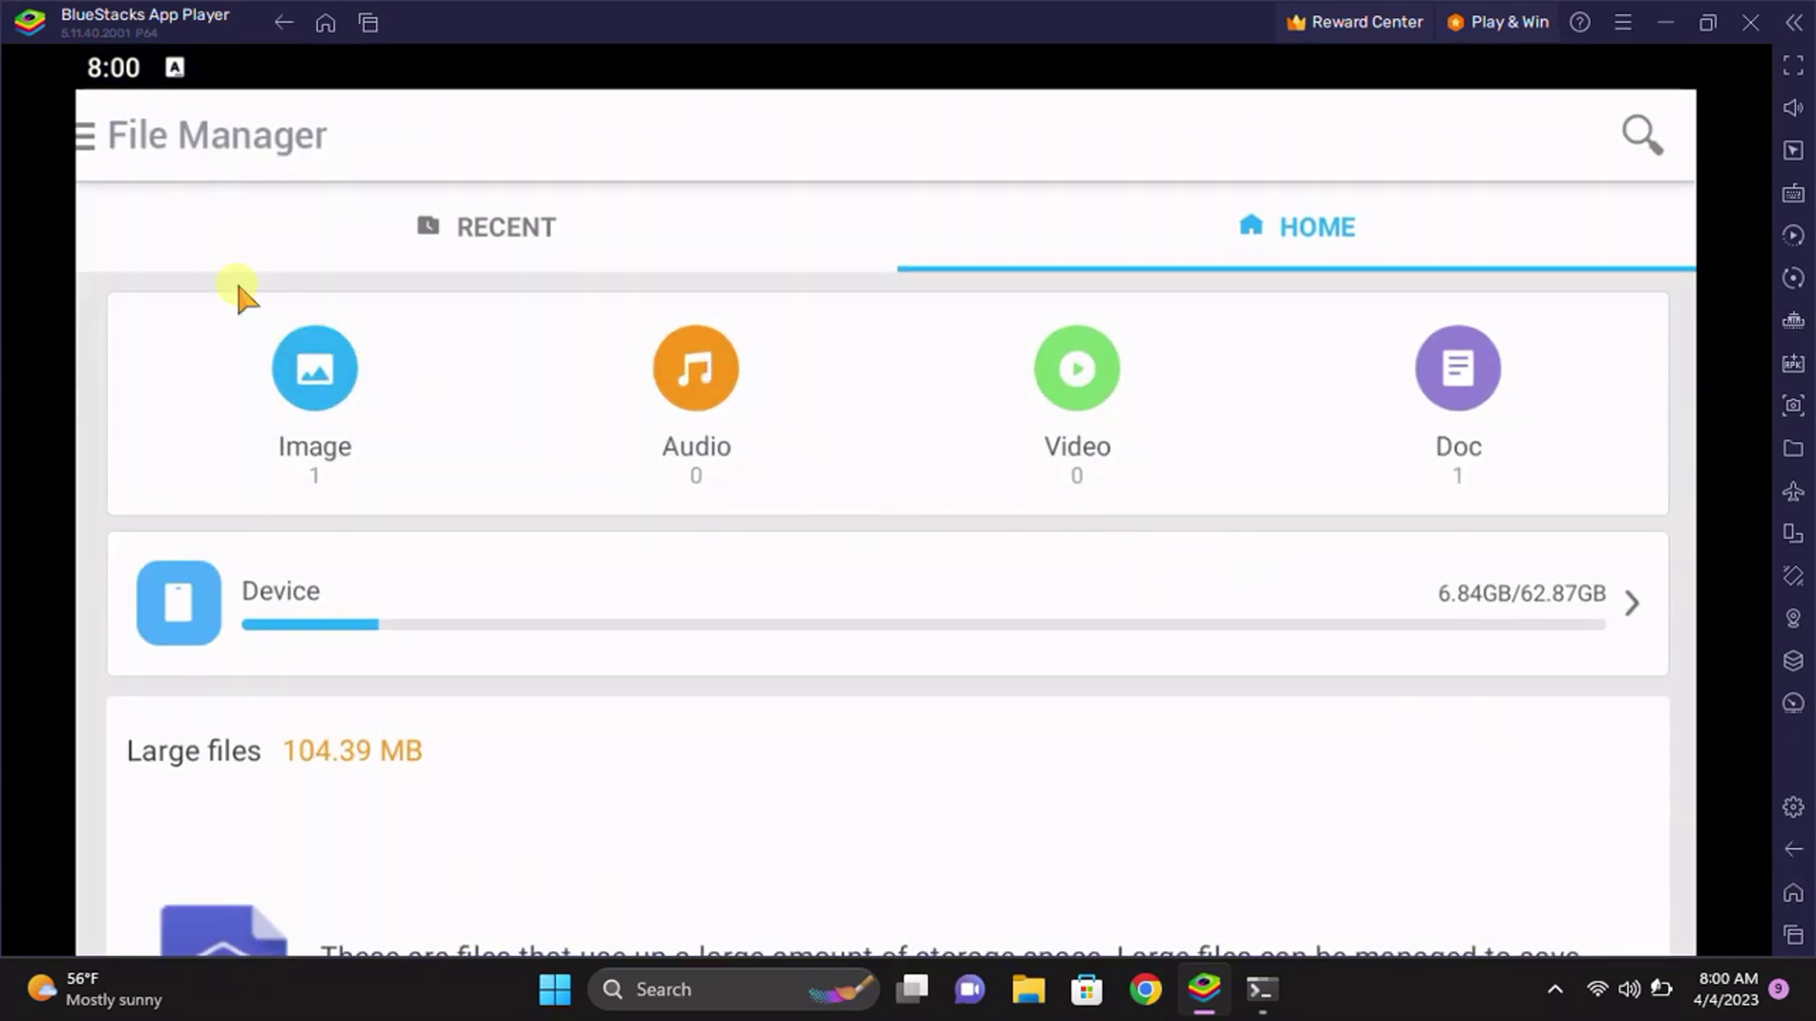
click(86, 134)
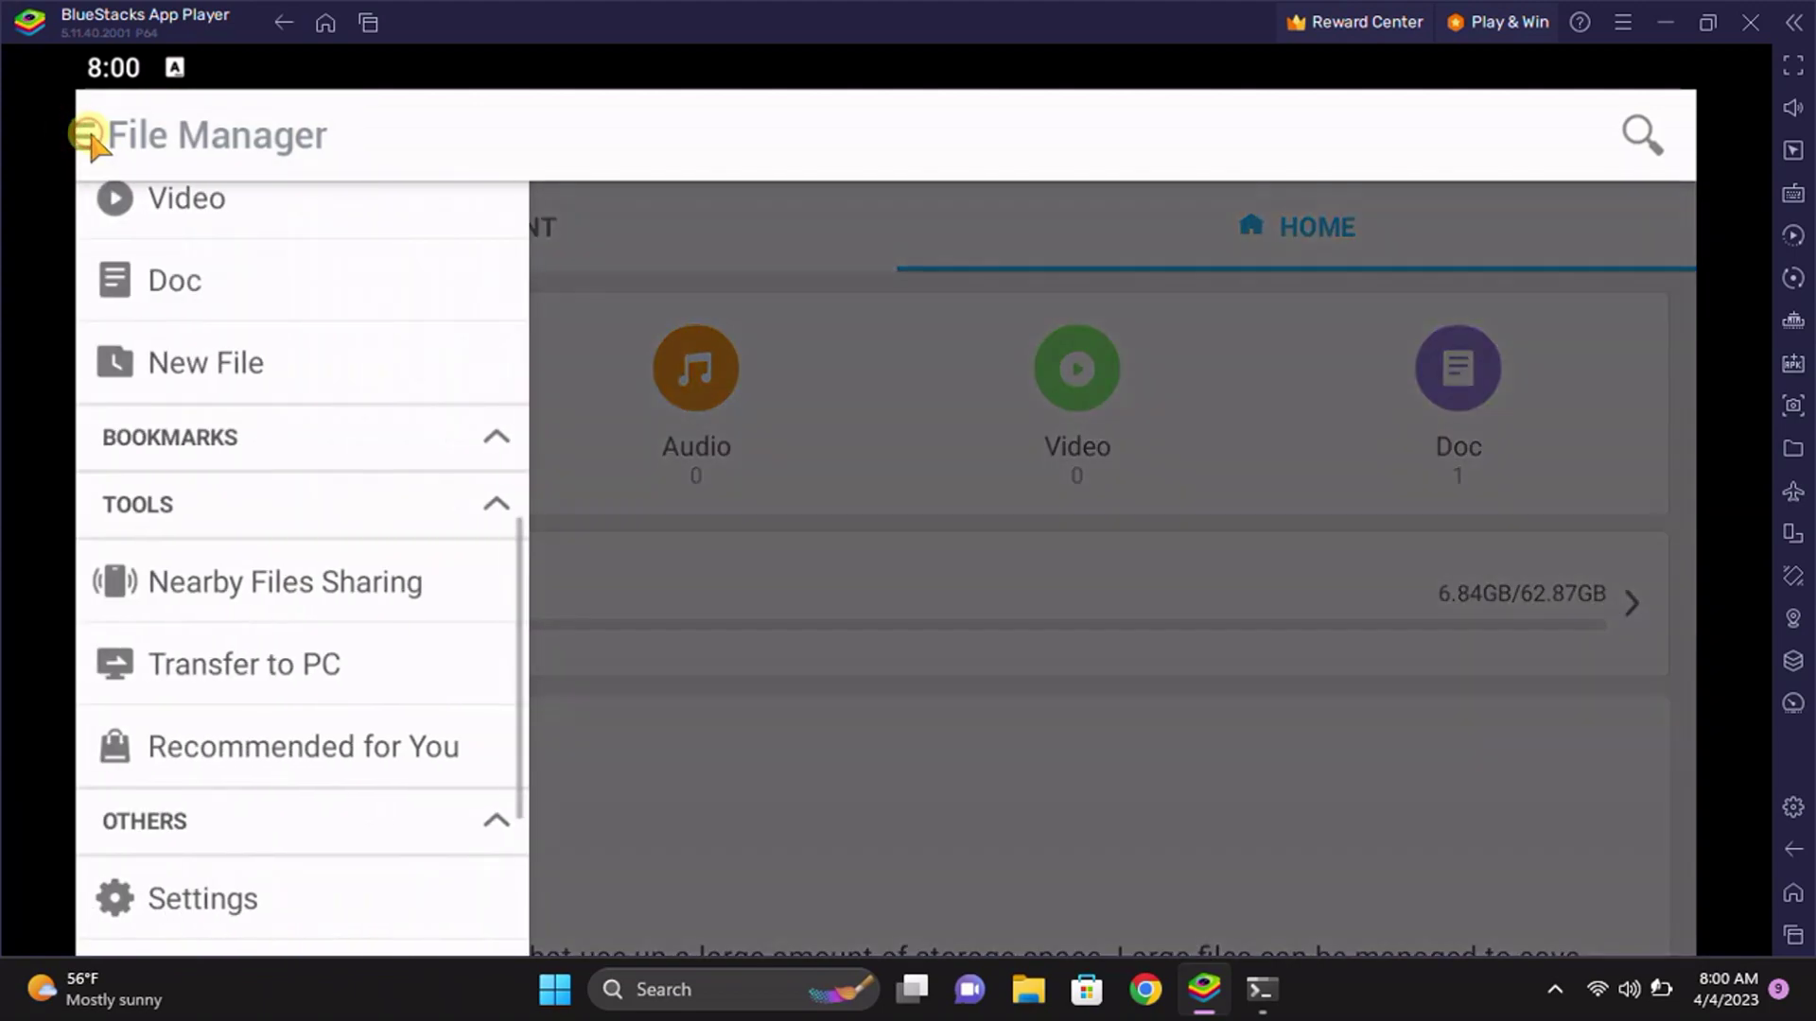
drag(404, 319, 399, 612)
drag(259, 688, 362, 428)
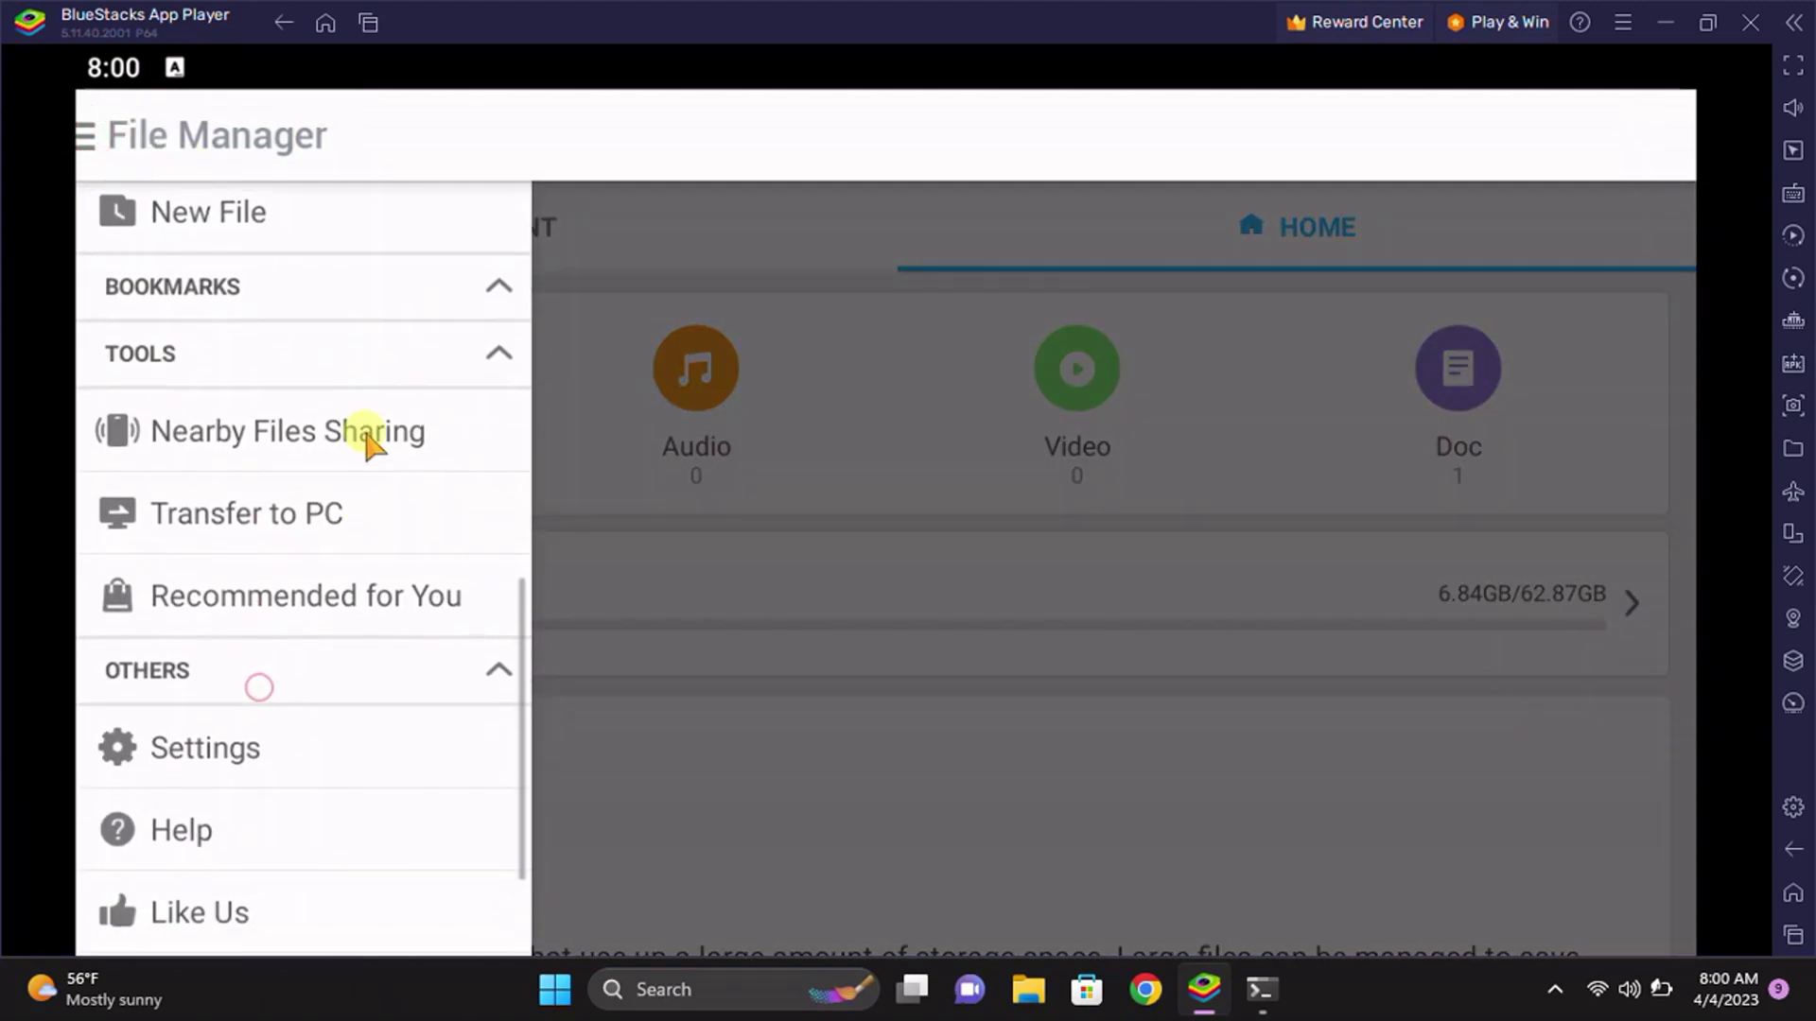
drag(341, 595, 348, 417)
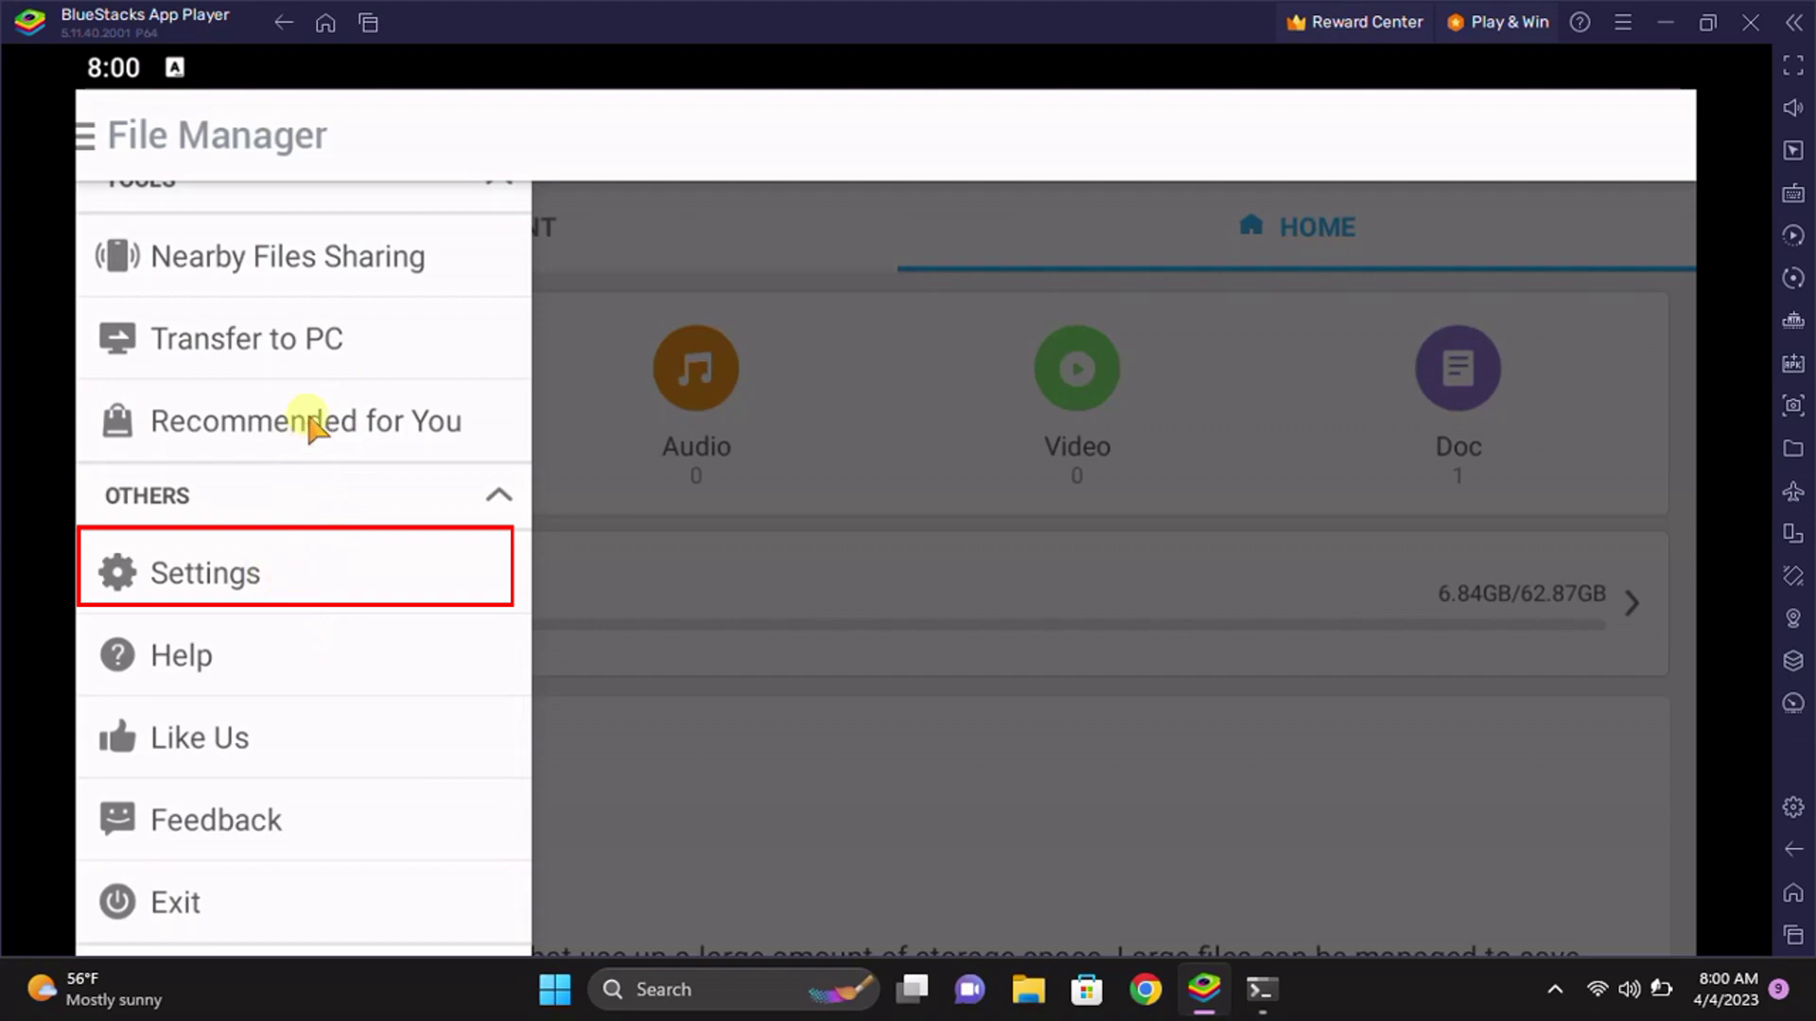
mouse_move(304, 418)
mouse_down()
mouse_move(255, 605)
mouse_move(345, 393)
mouse_up()
click(259, 578)
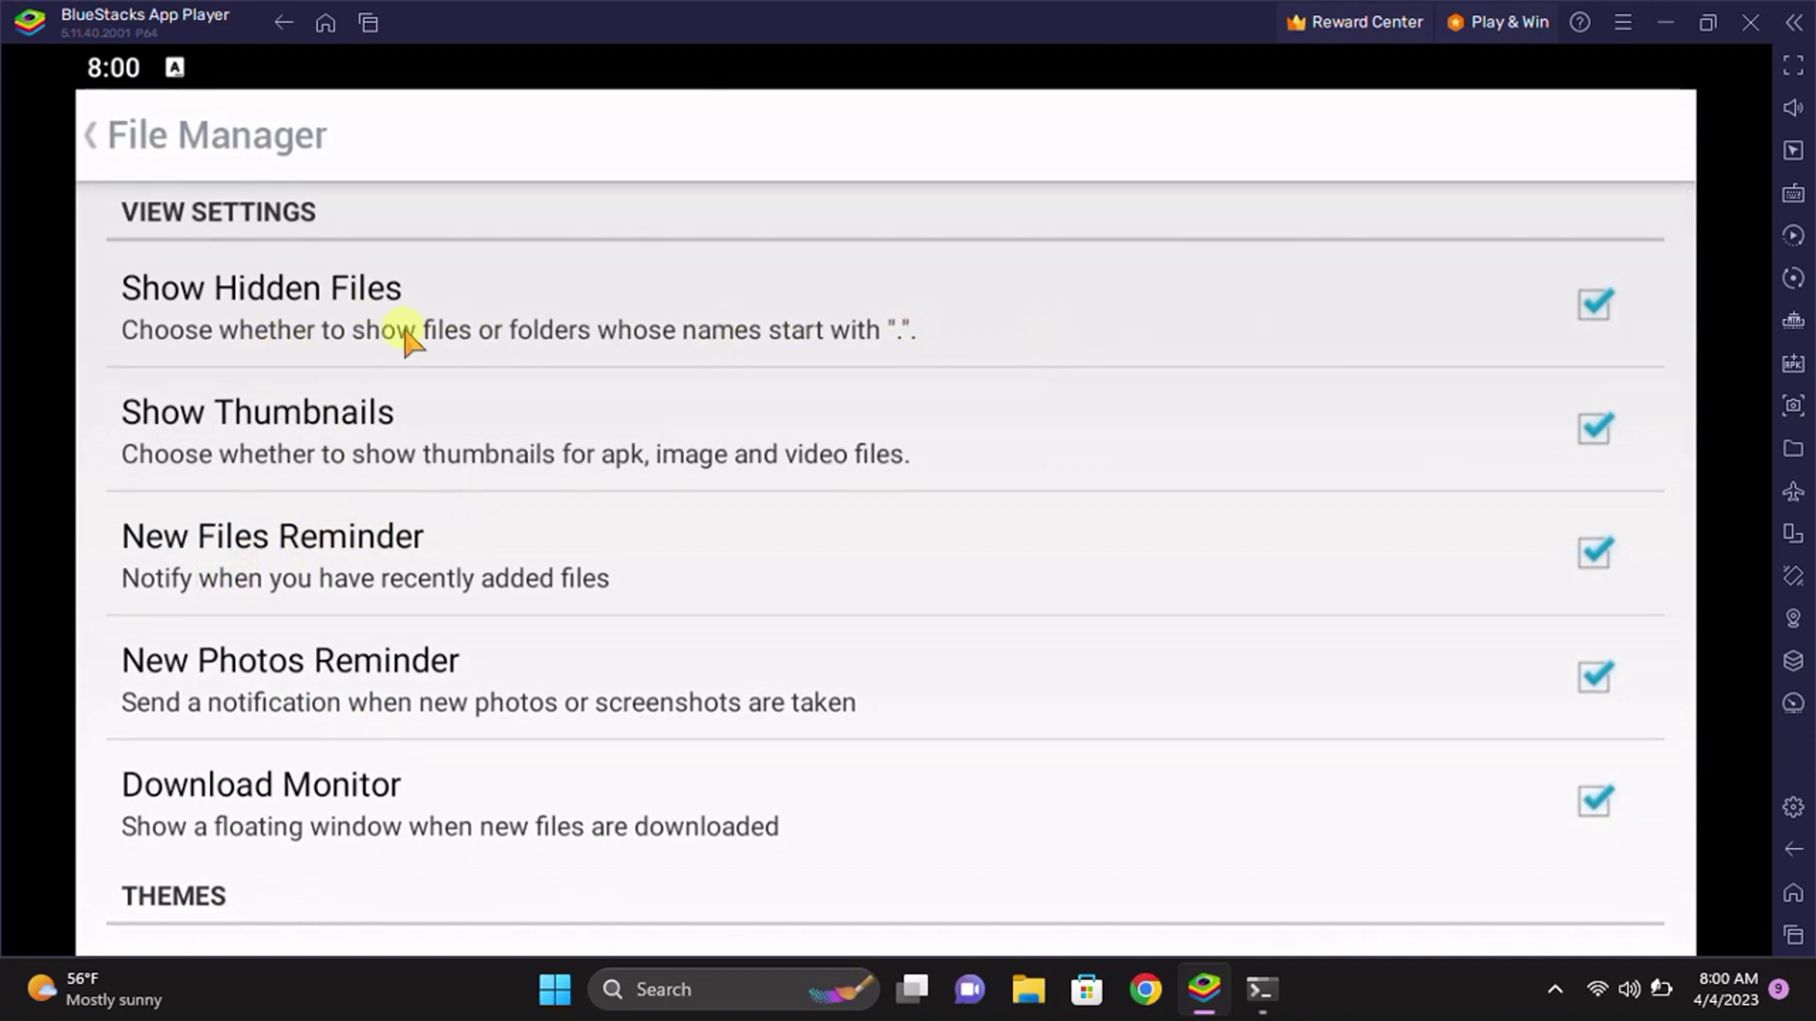
click(1595, 304)
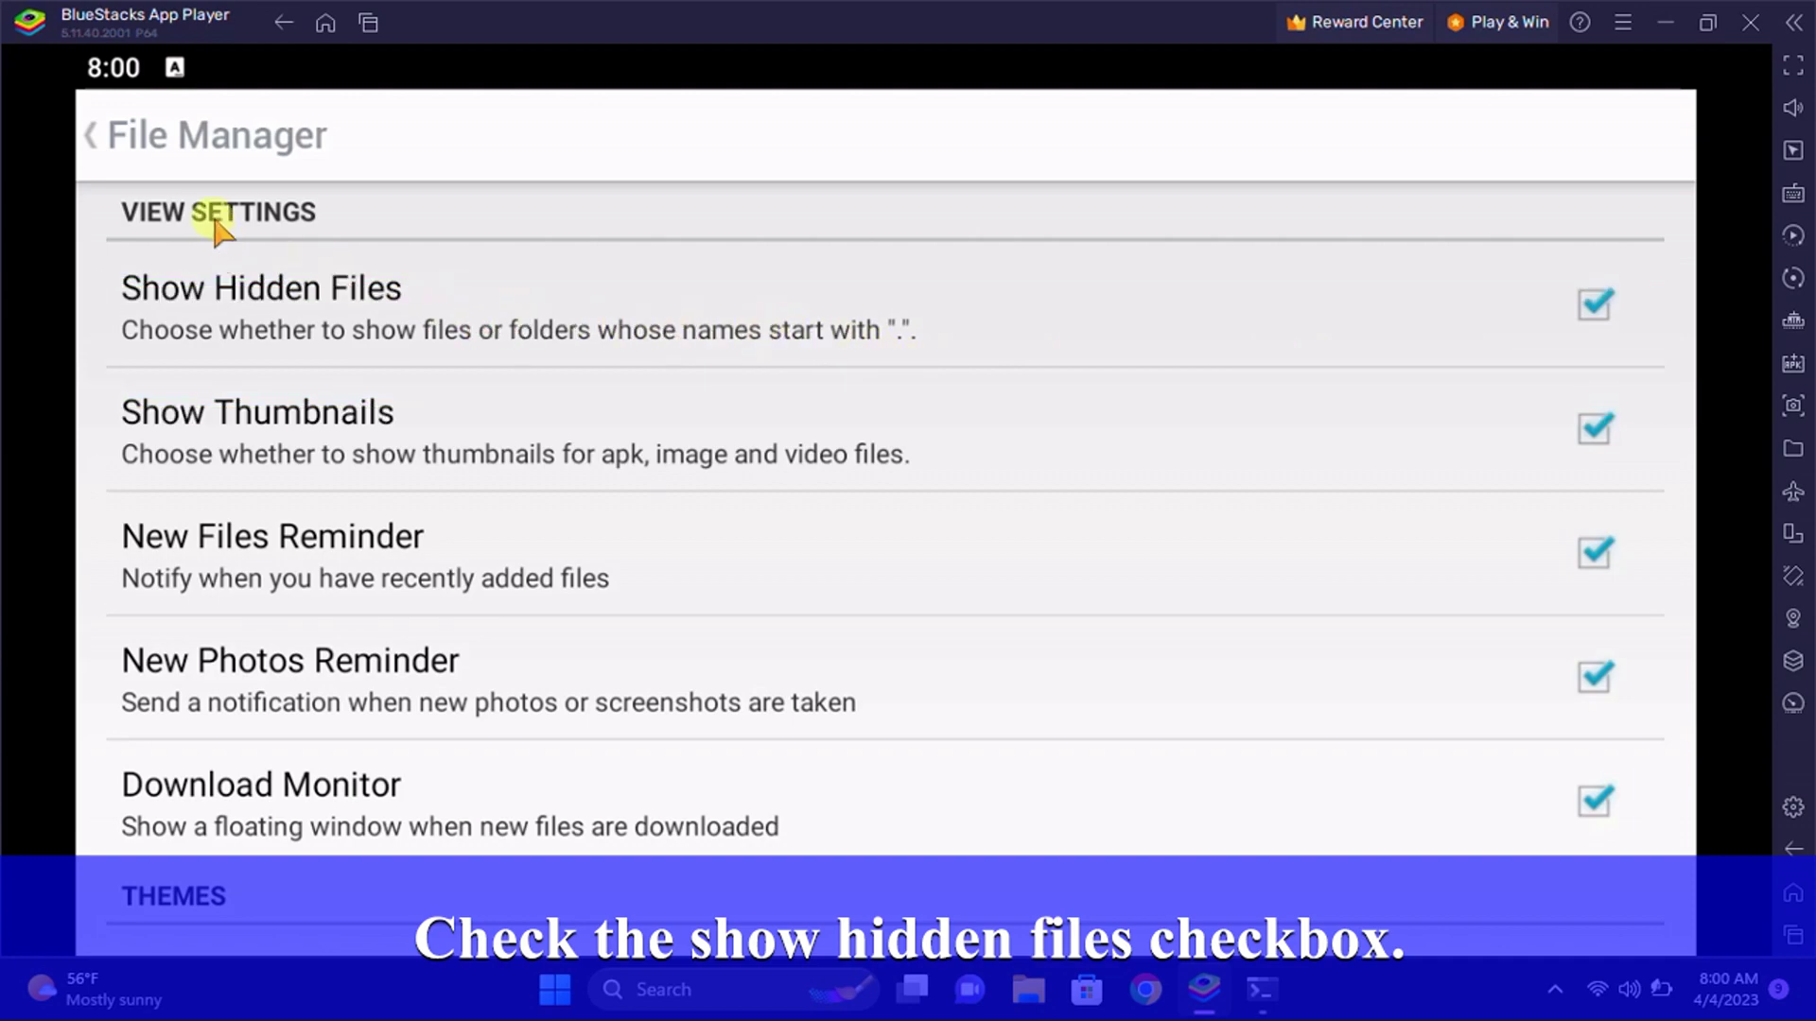
click(87, 137)
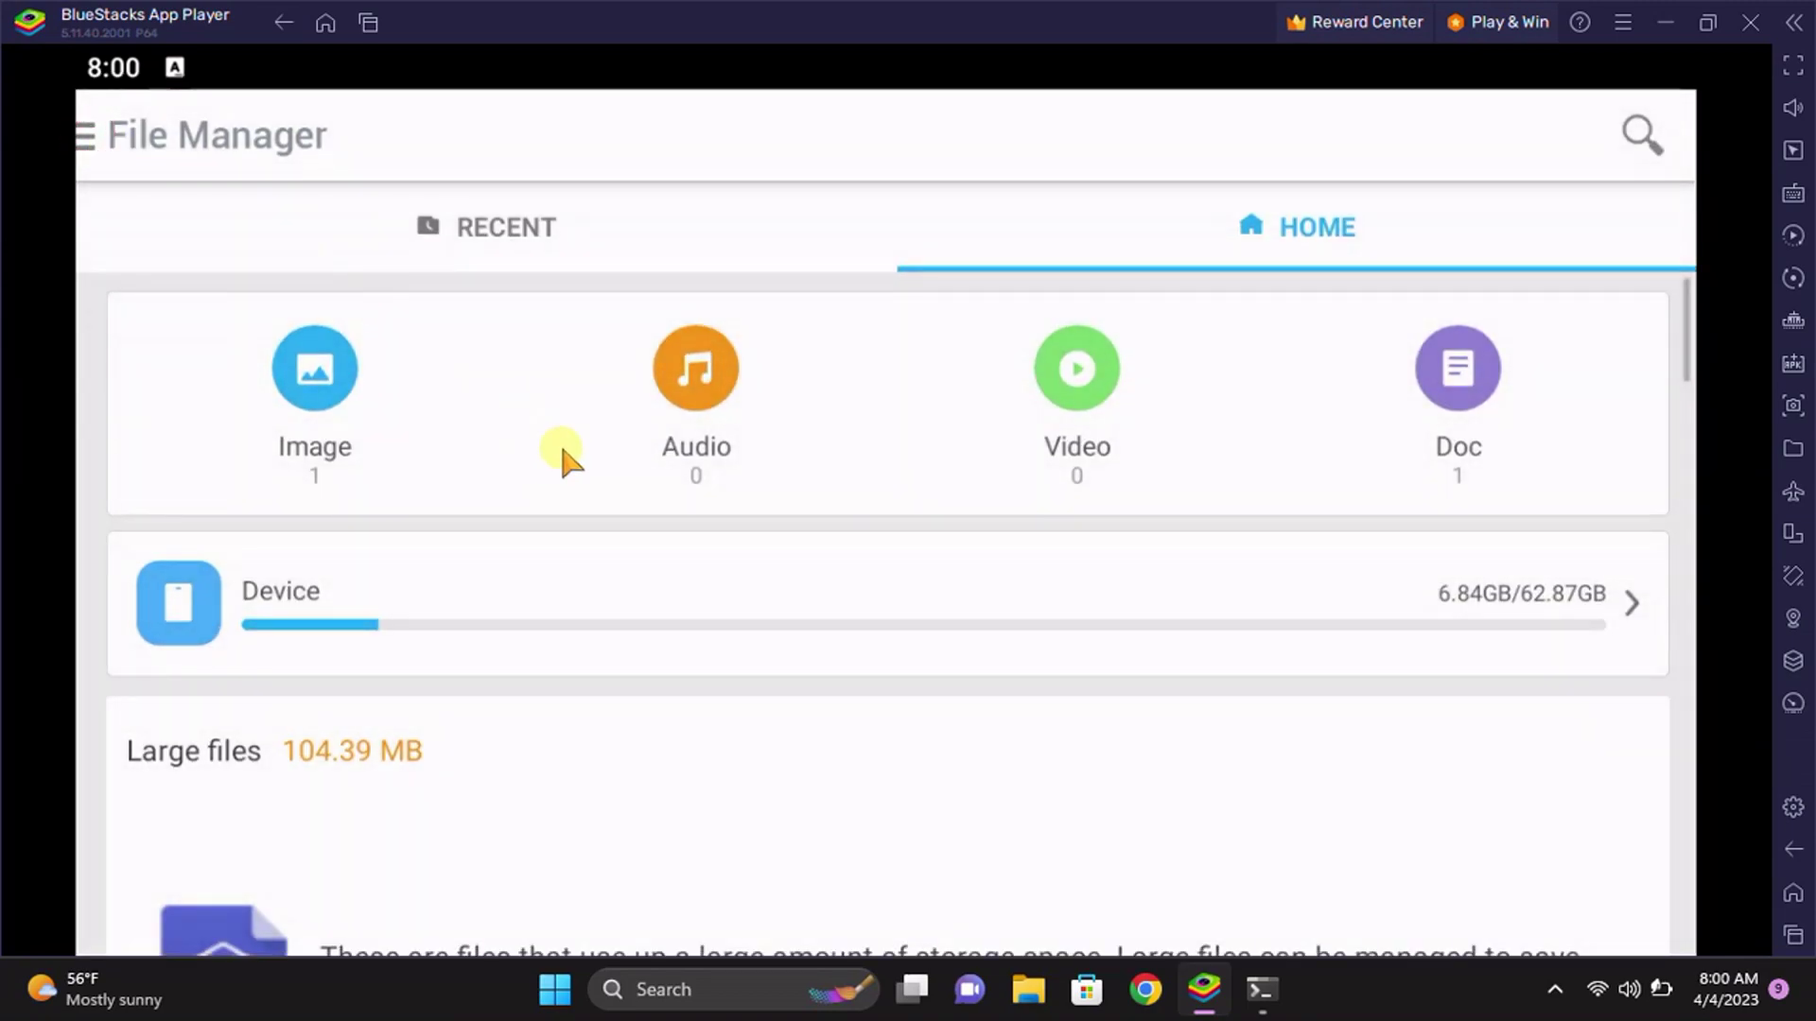
Open the SystemAndroid folder in the device storage
drag(724, 753, 981, 706)
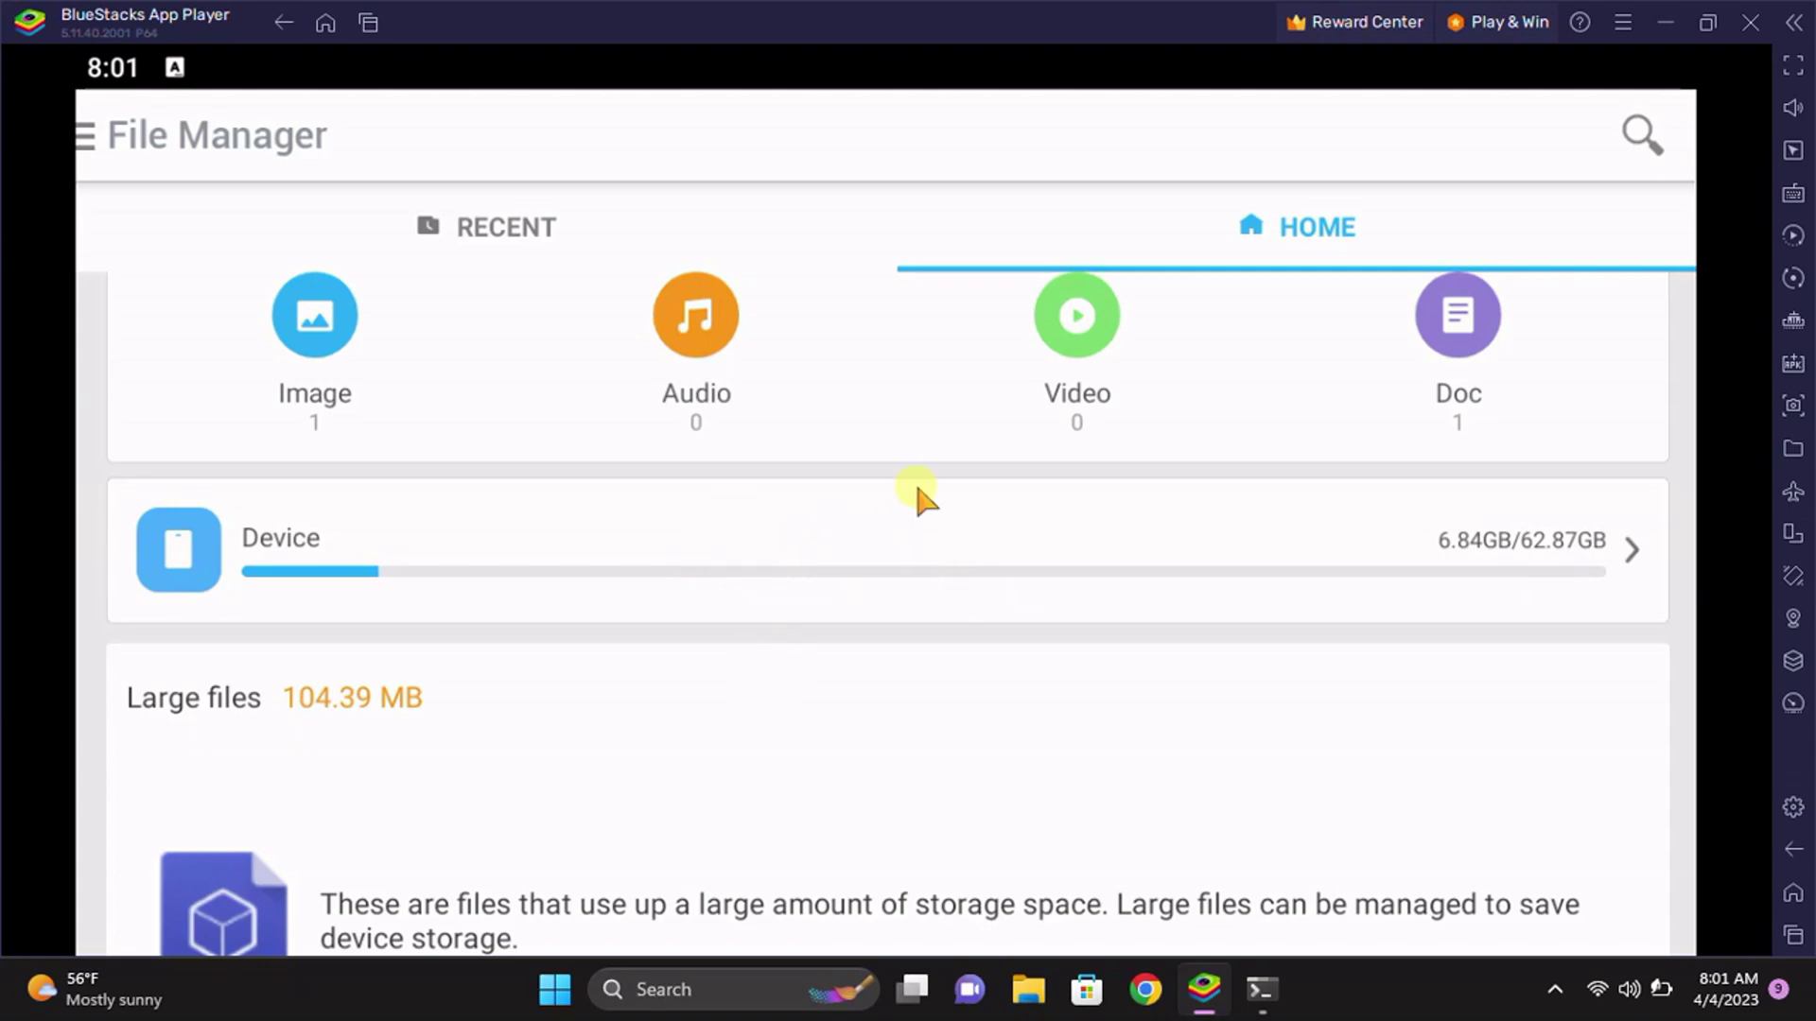
drag(916, 484, 859, 681)
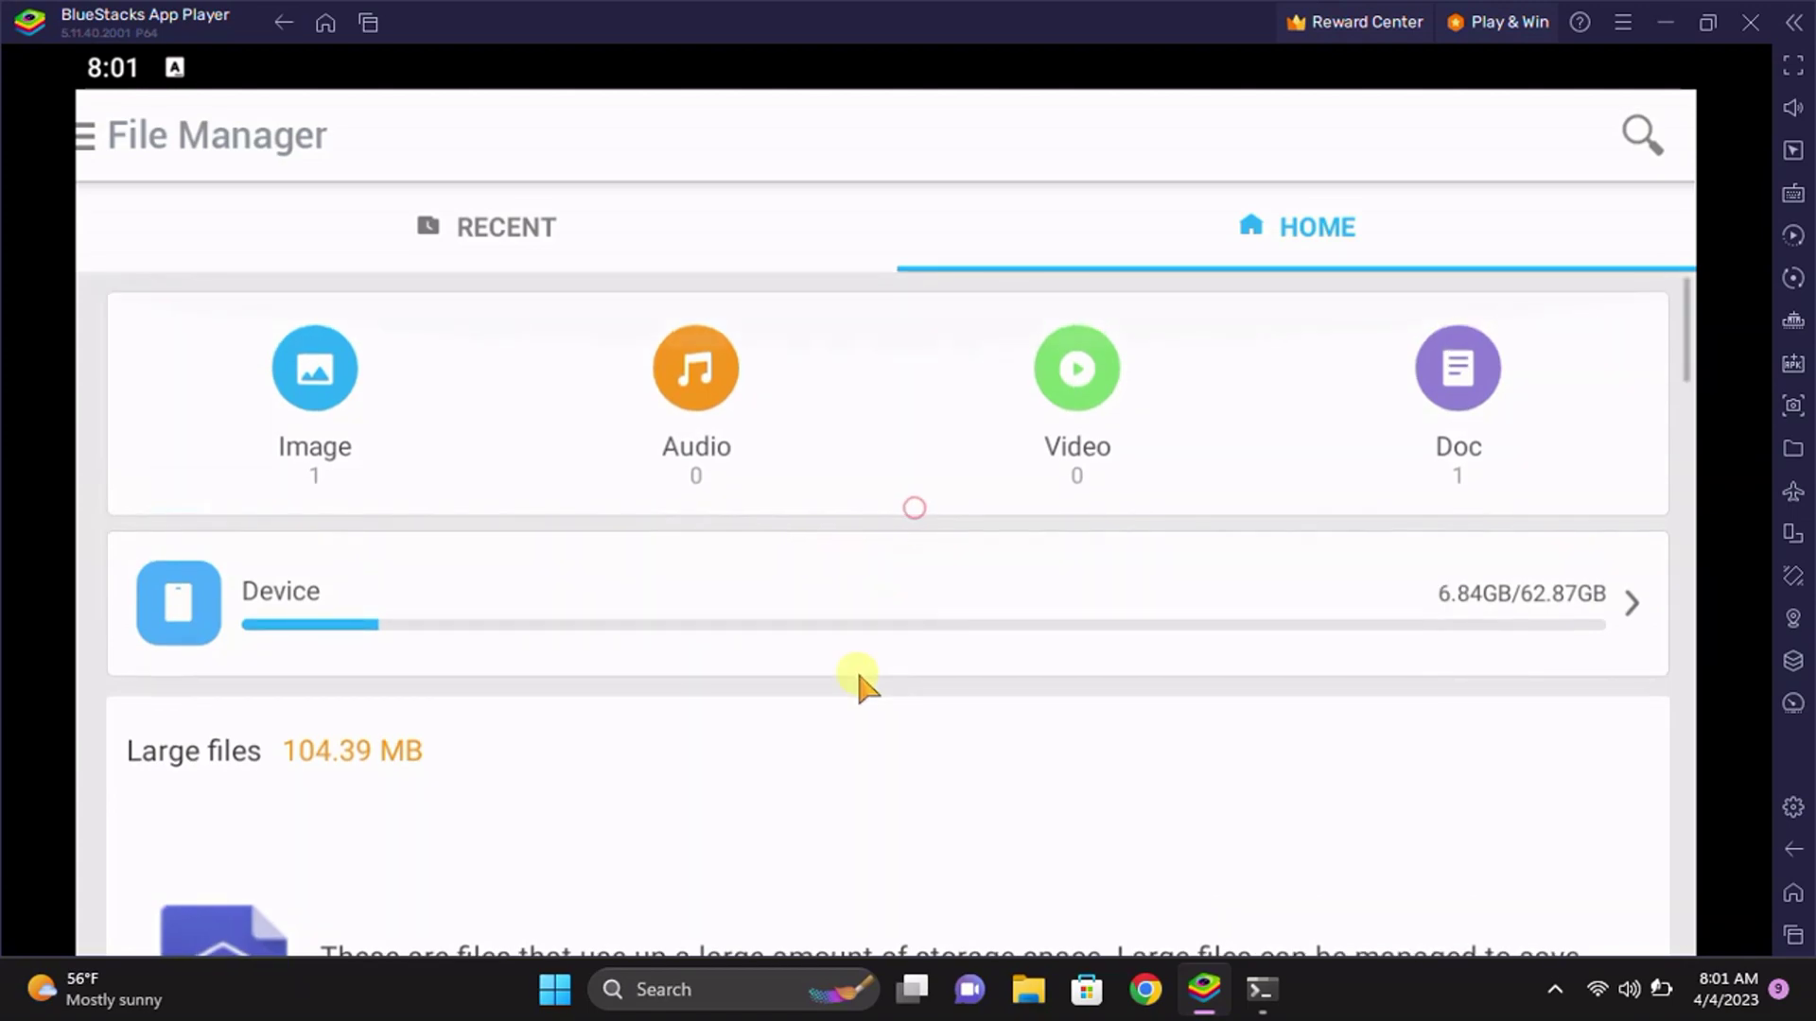
click(711, 595)
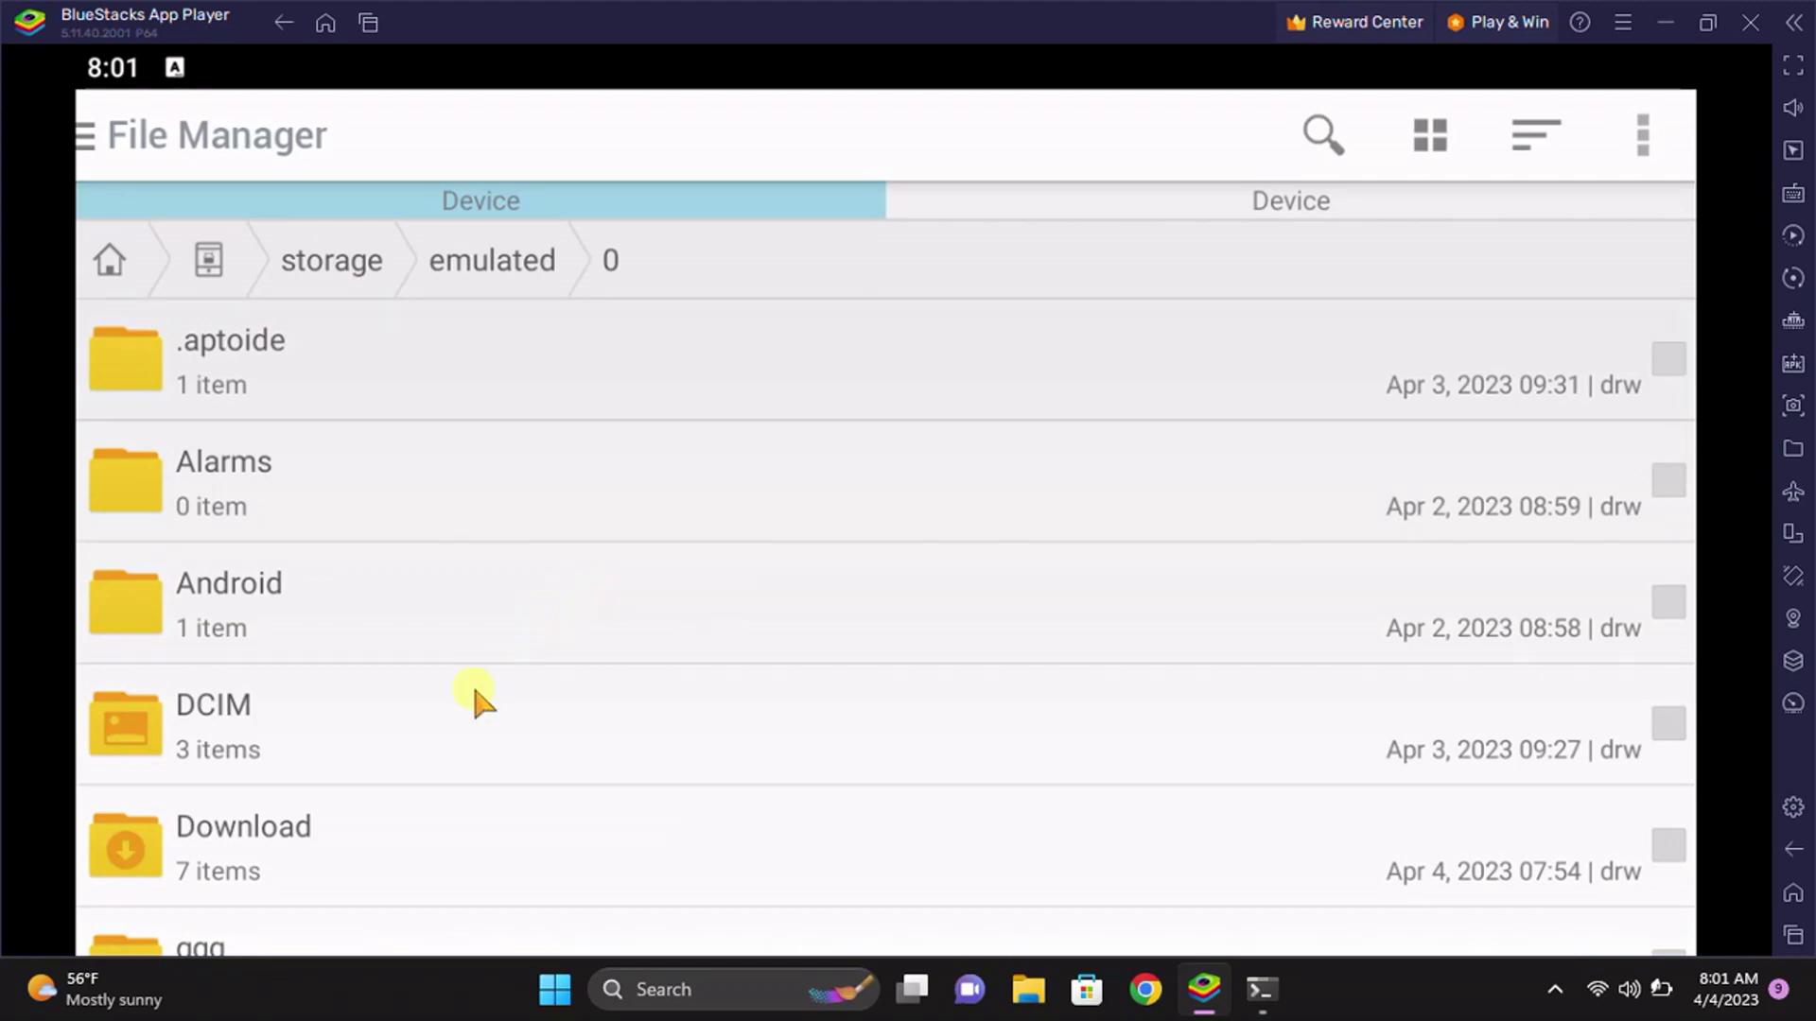
drag(468, 688, 628, 394)
drag(434, 718, 587, 520)
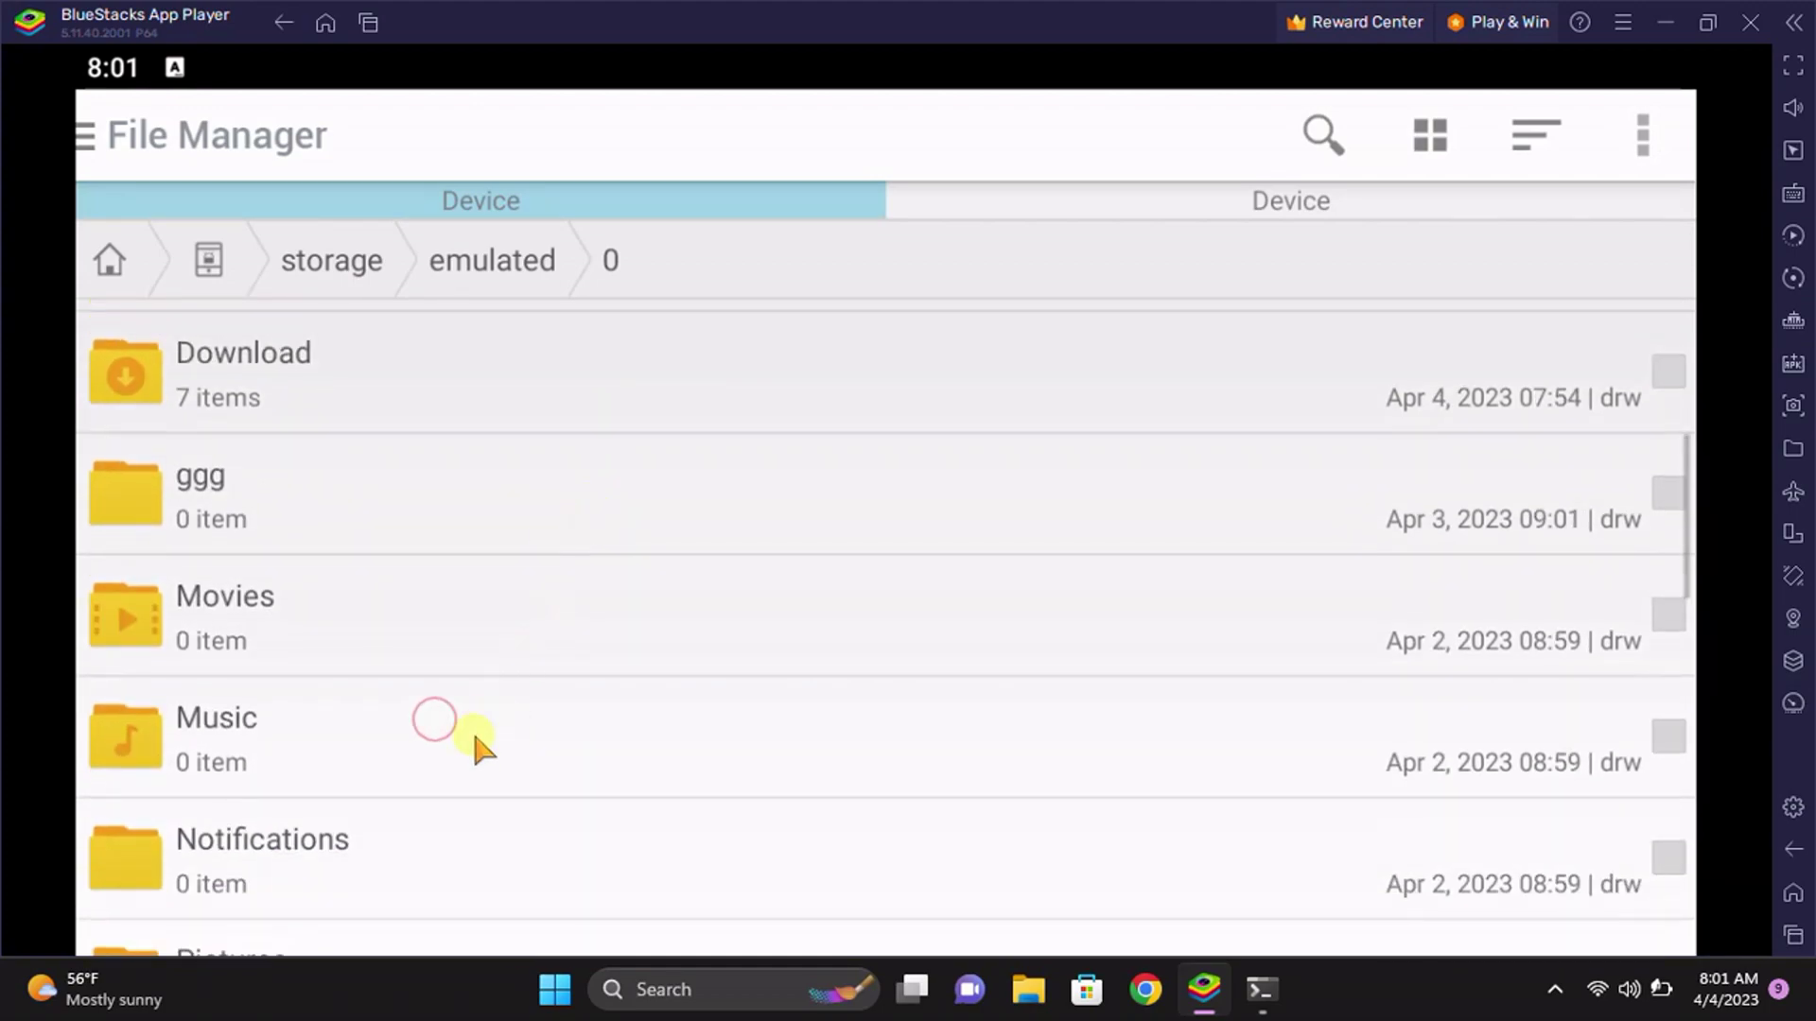
scroll(477, 742, down, 1)
scroll(649, 510, down, 1)
scroll(539, 690, down, 1)
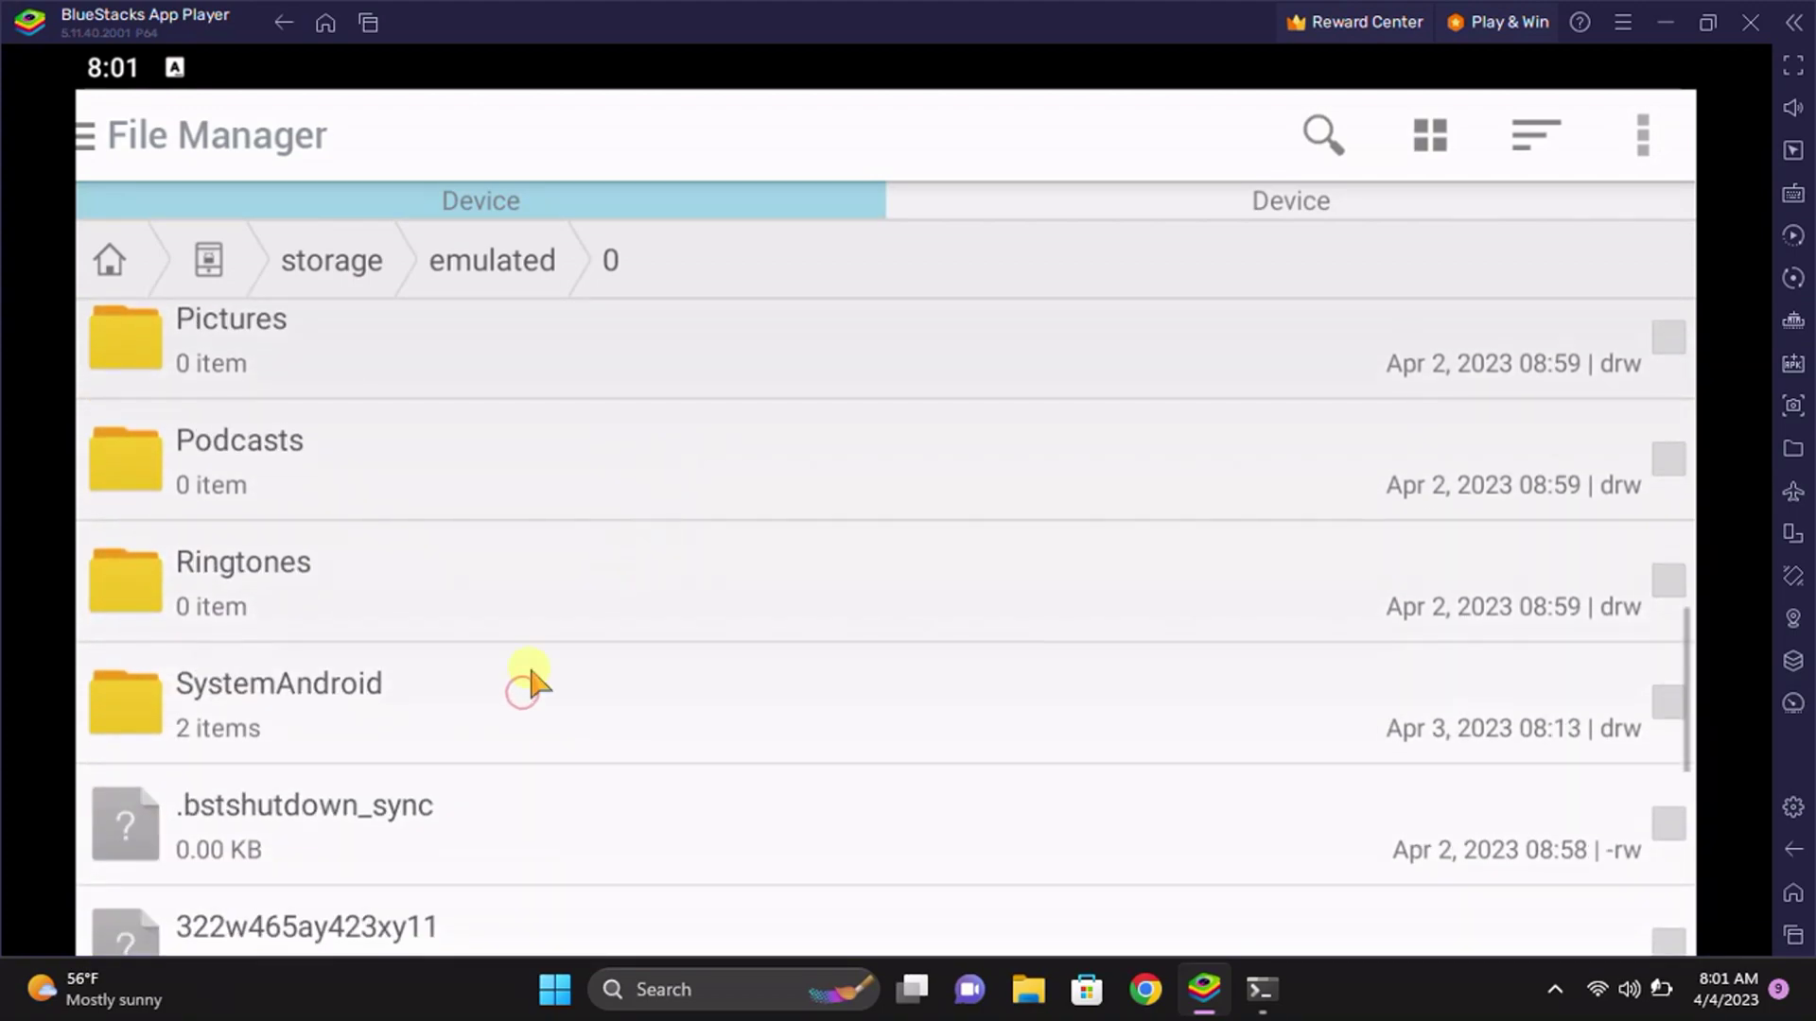
scroll(531, 672, down, 1)
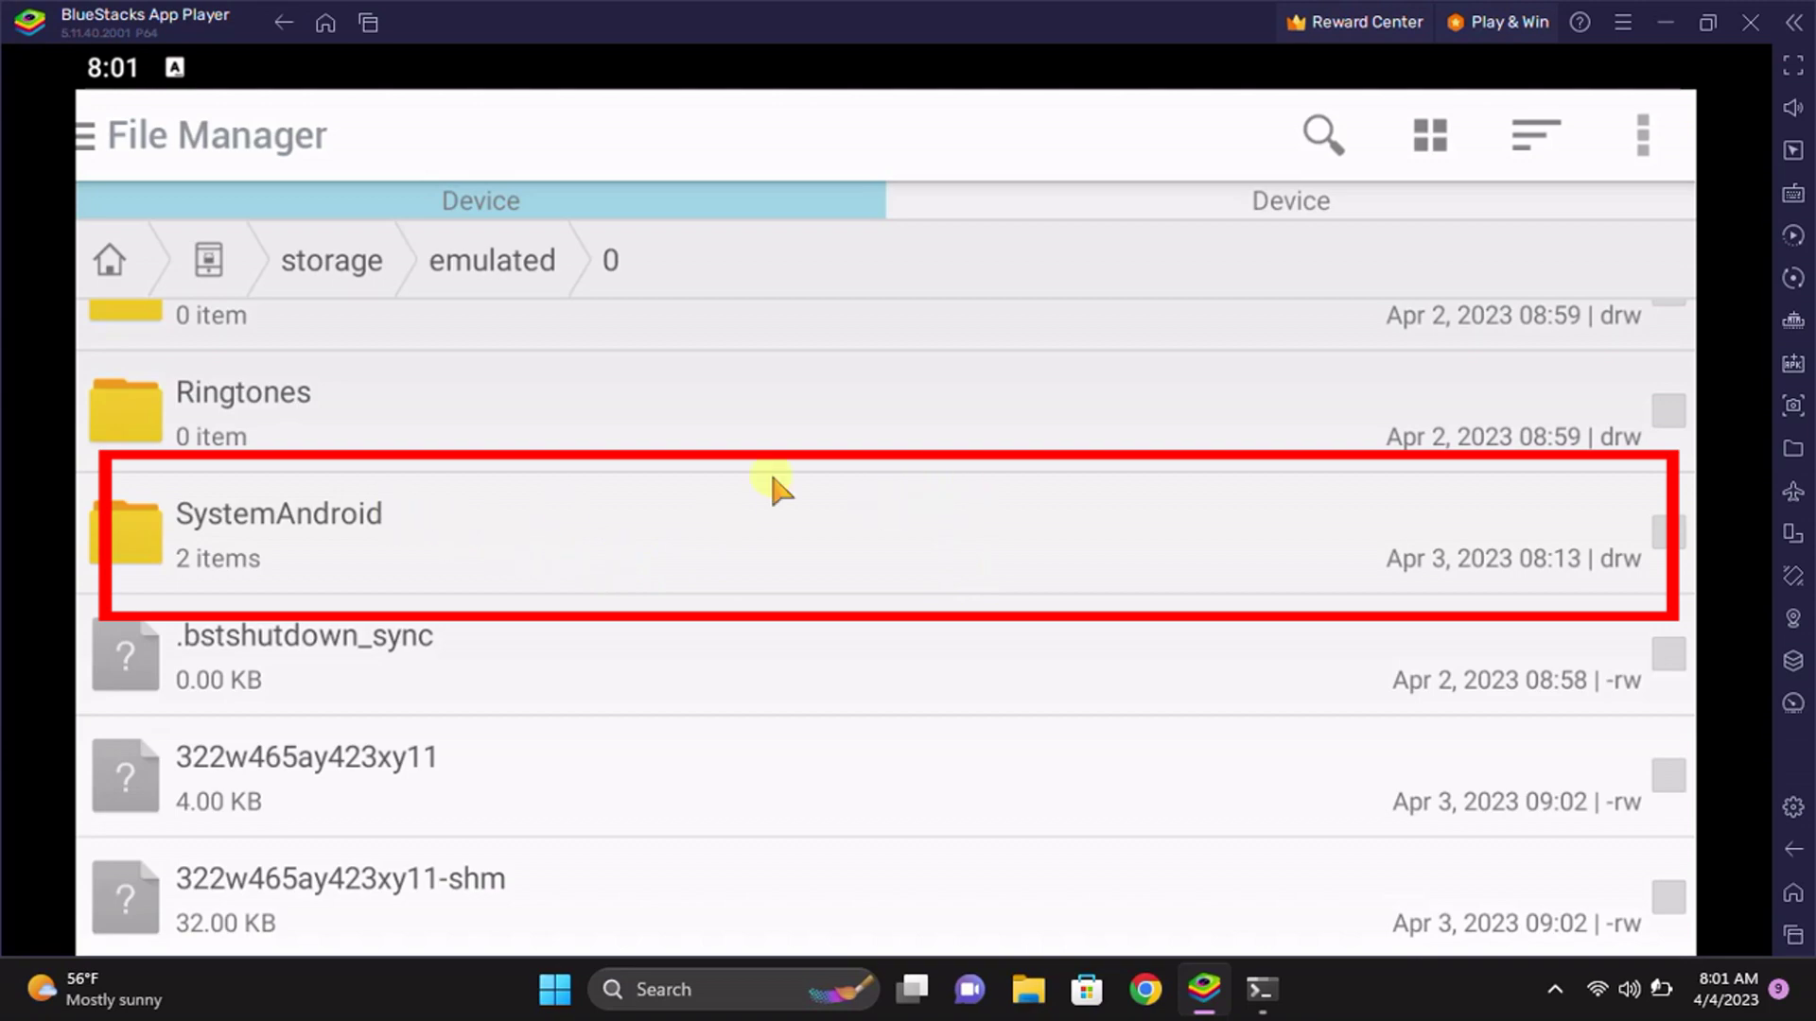
click(545, 531)
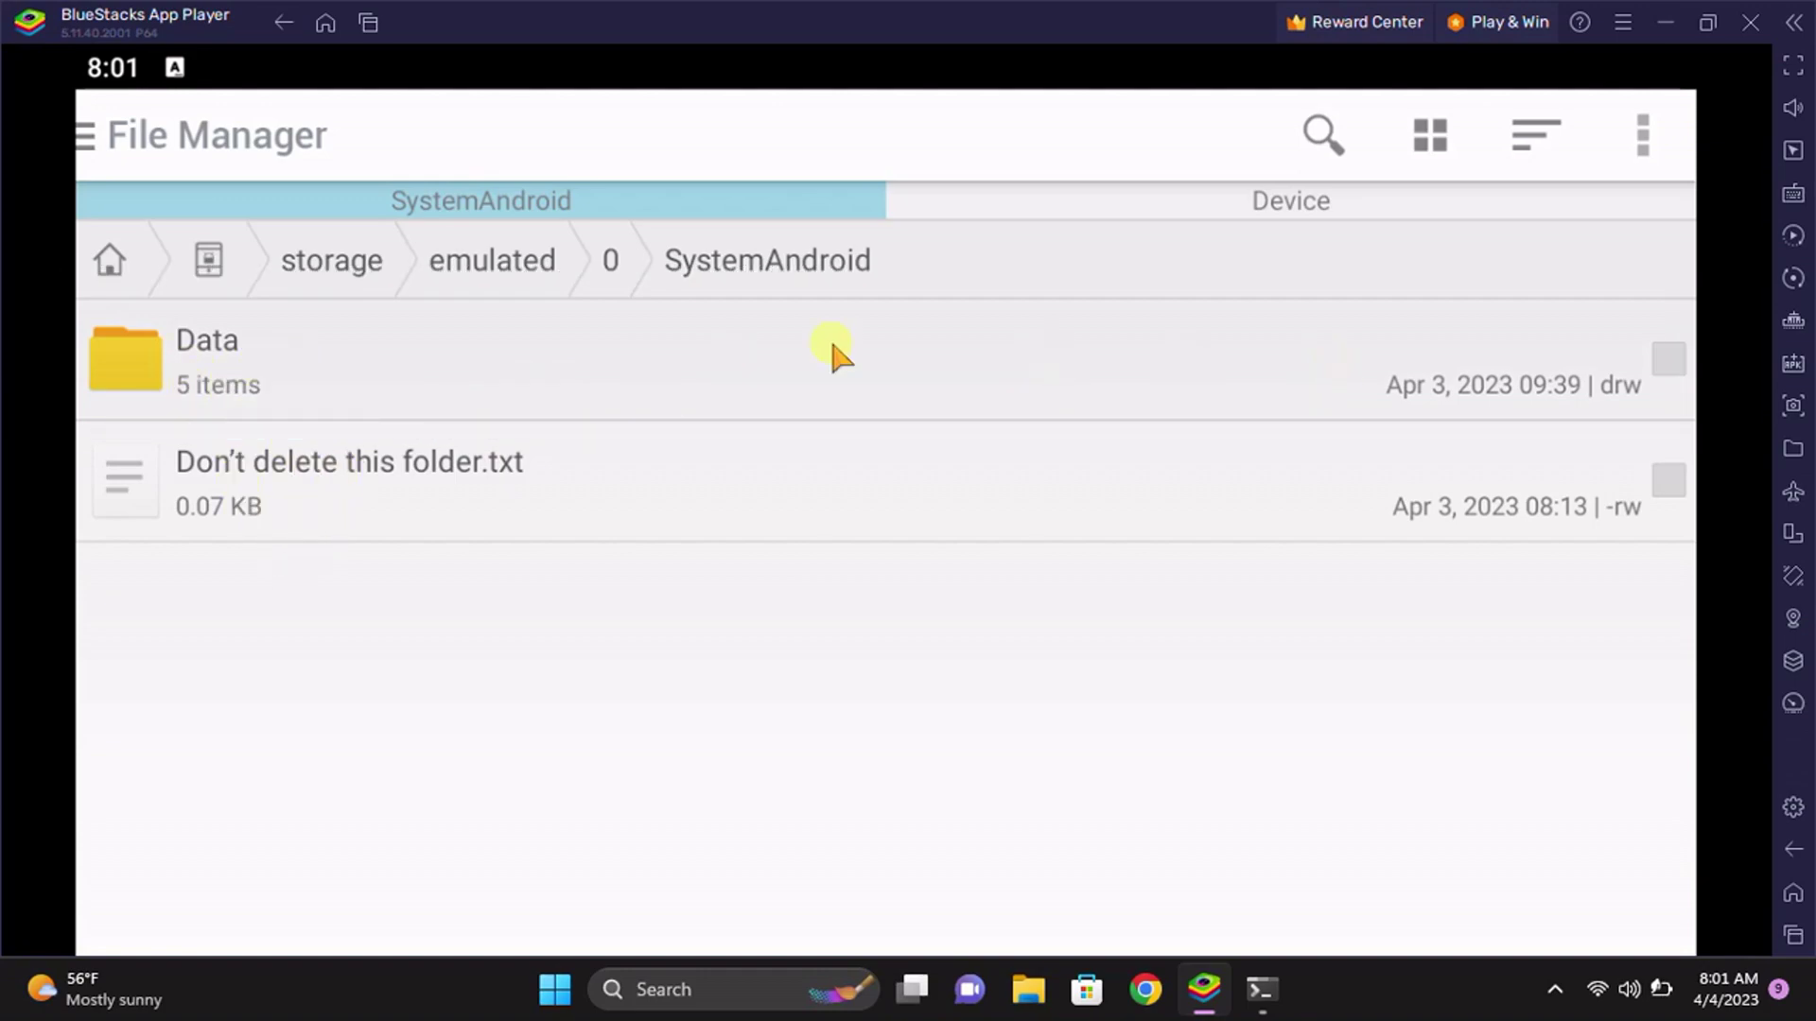
Open the .image folder inside the only subfolder of SystemAndroid's Data folder
click(369, 375)
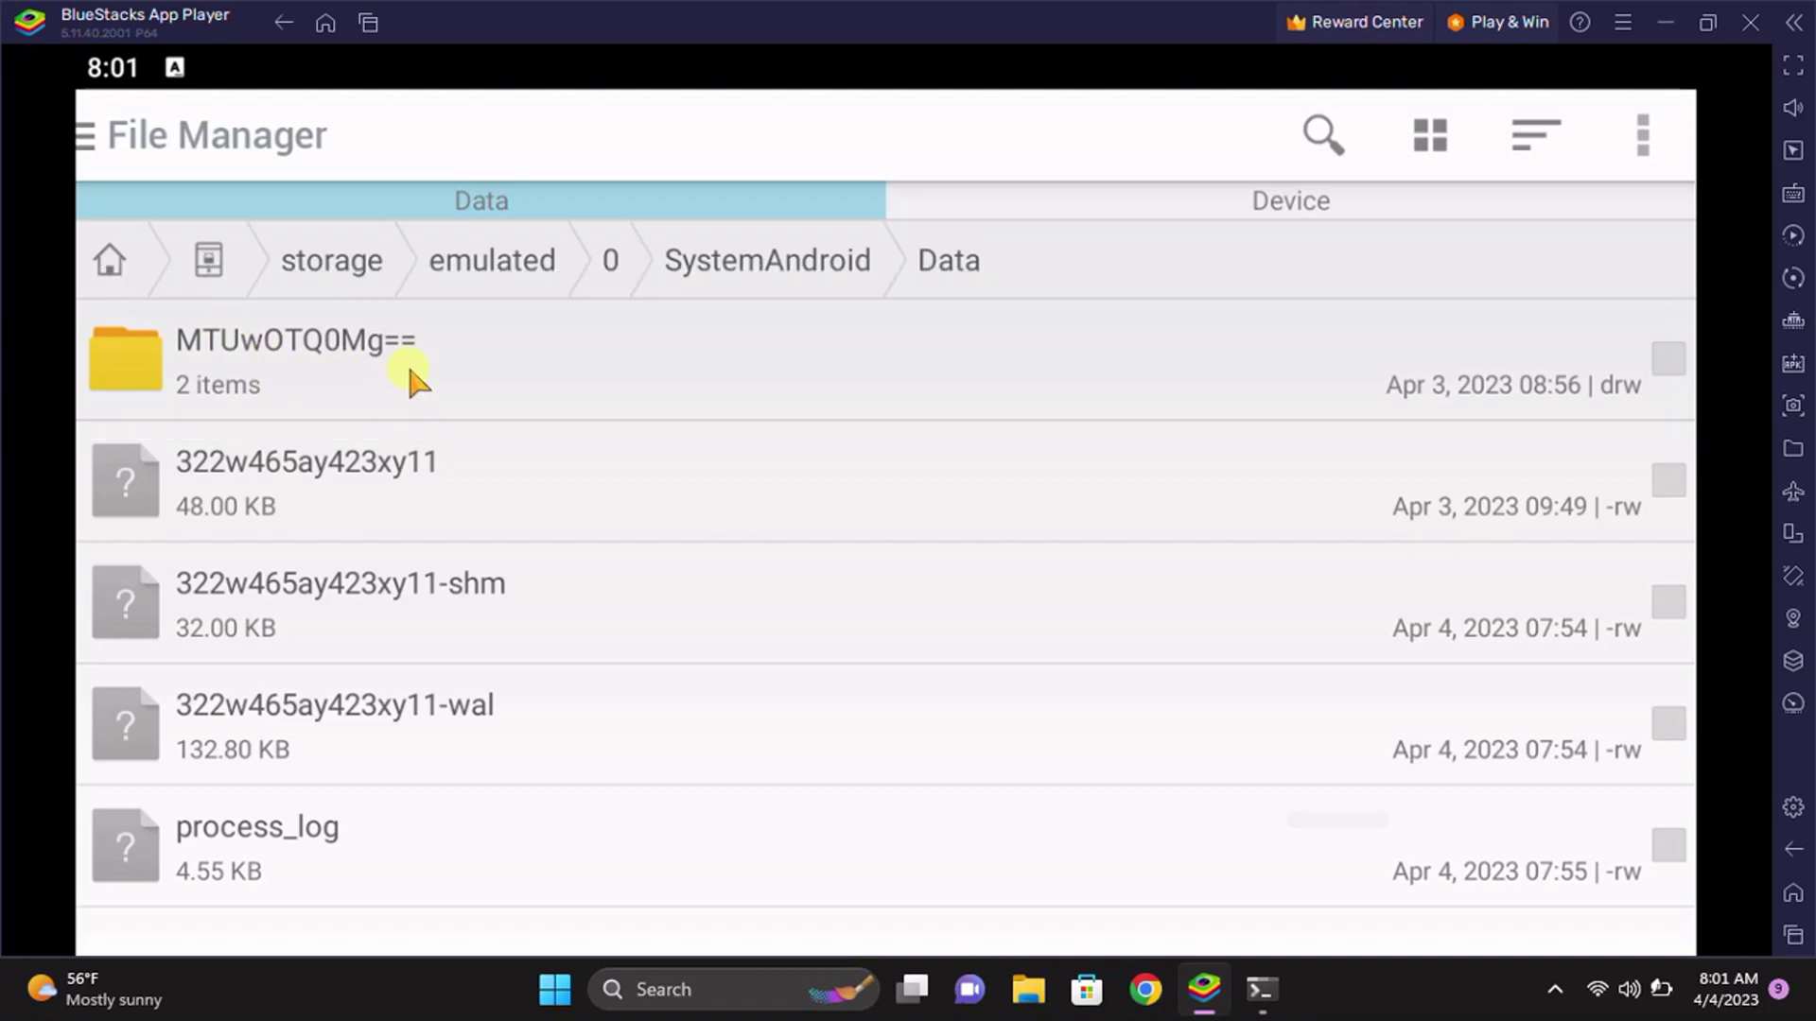
click(488, 367)
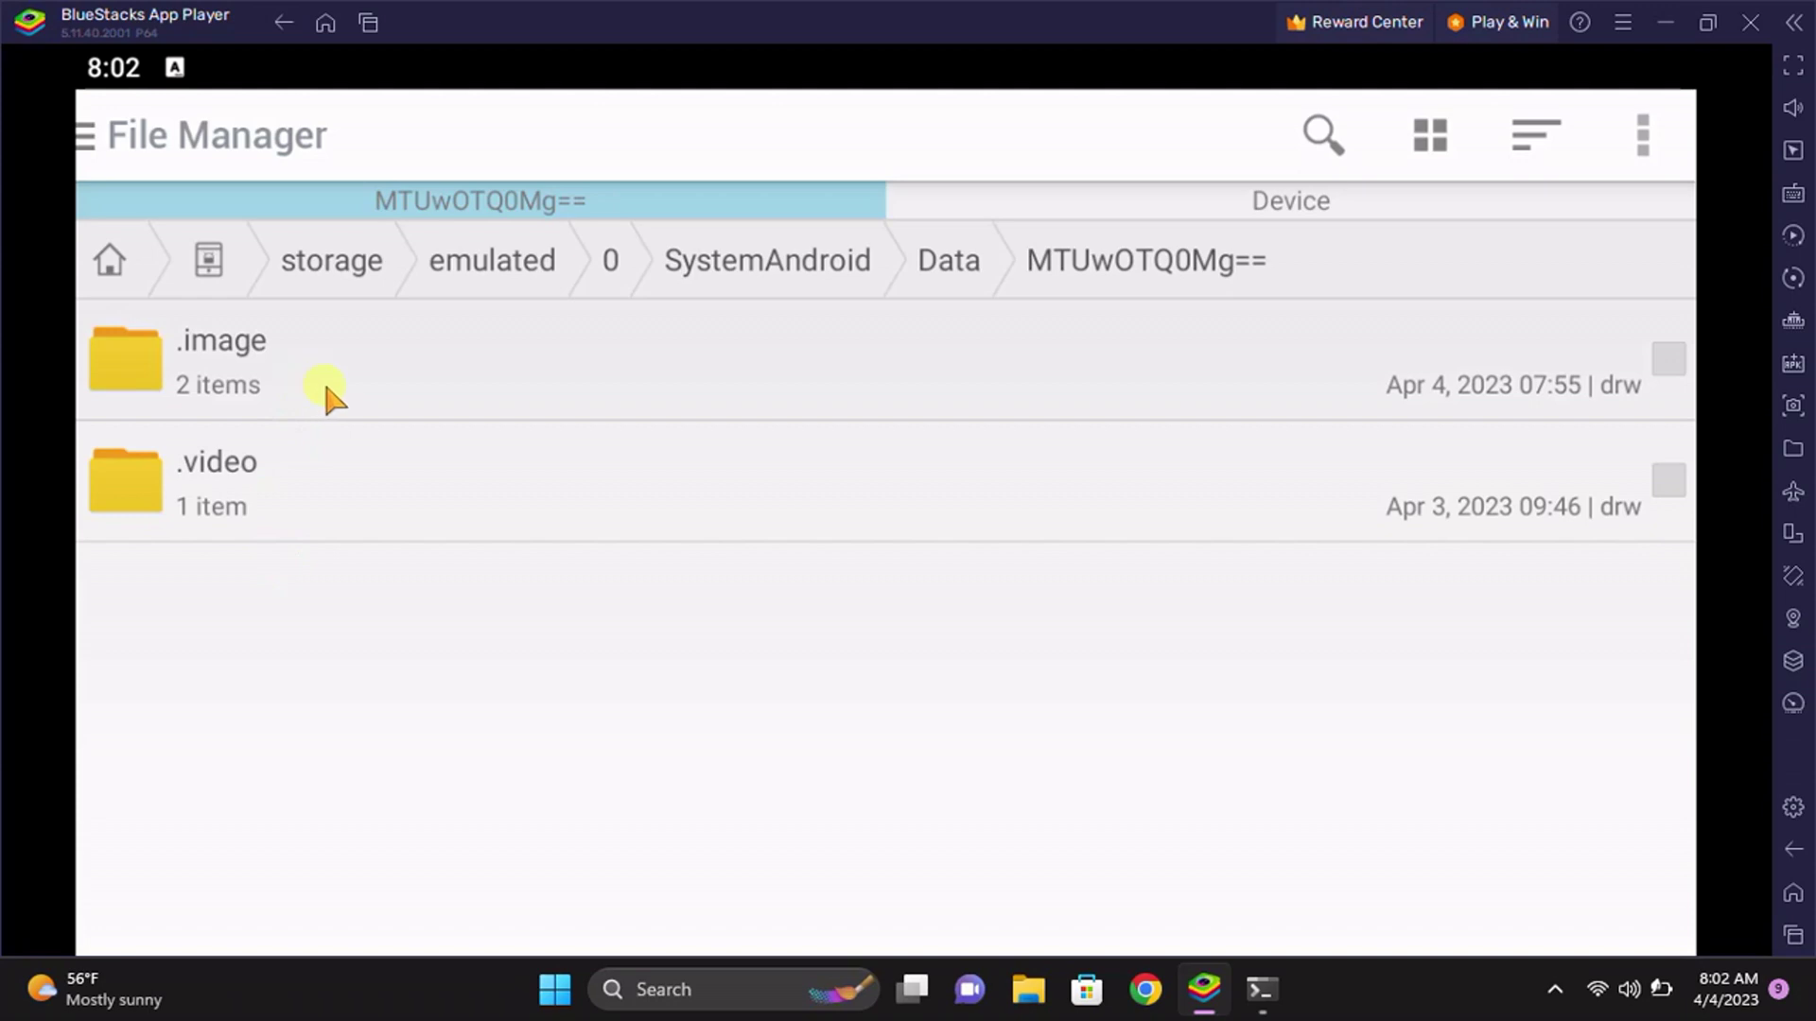
click(378, 356)
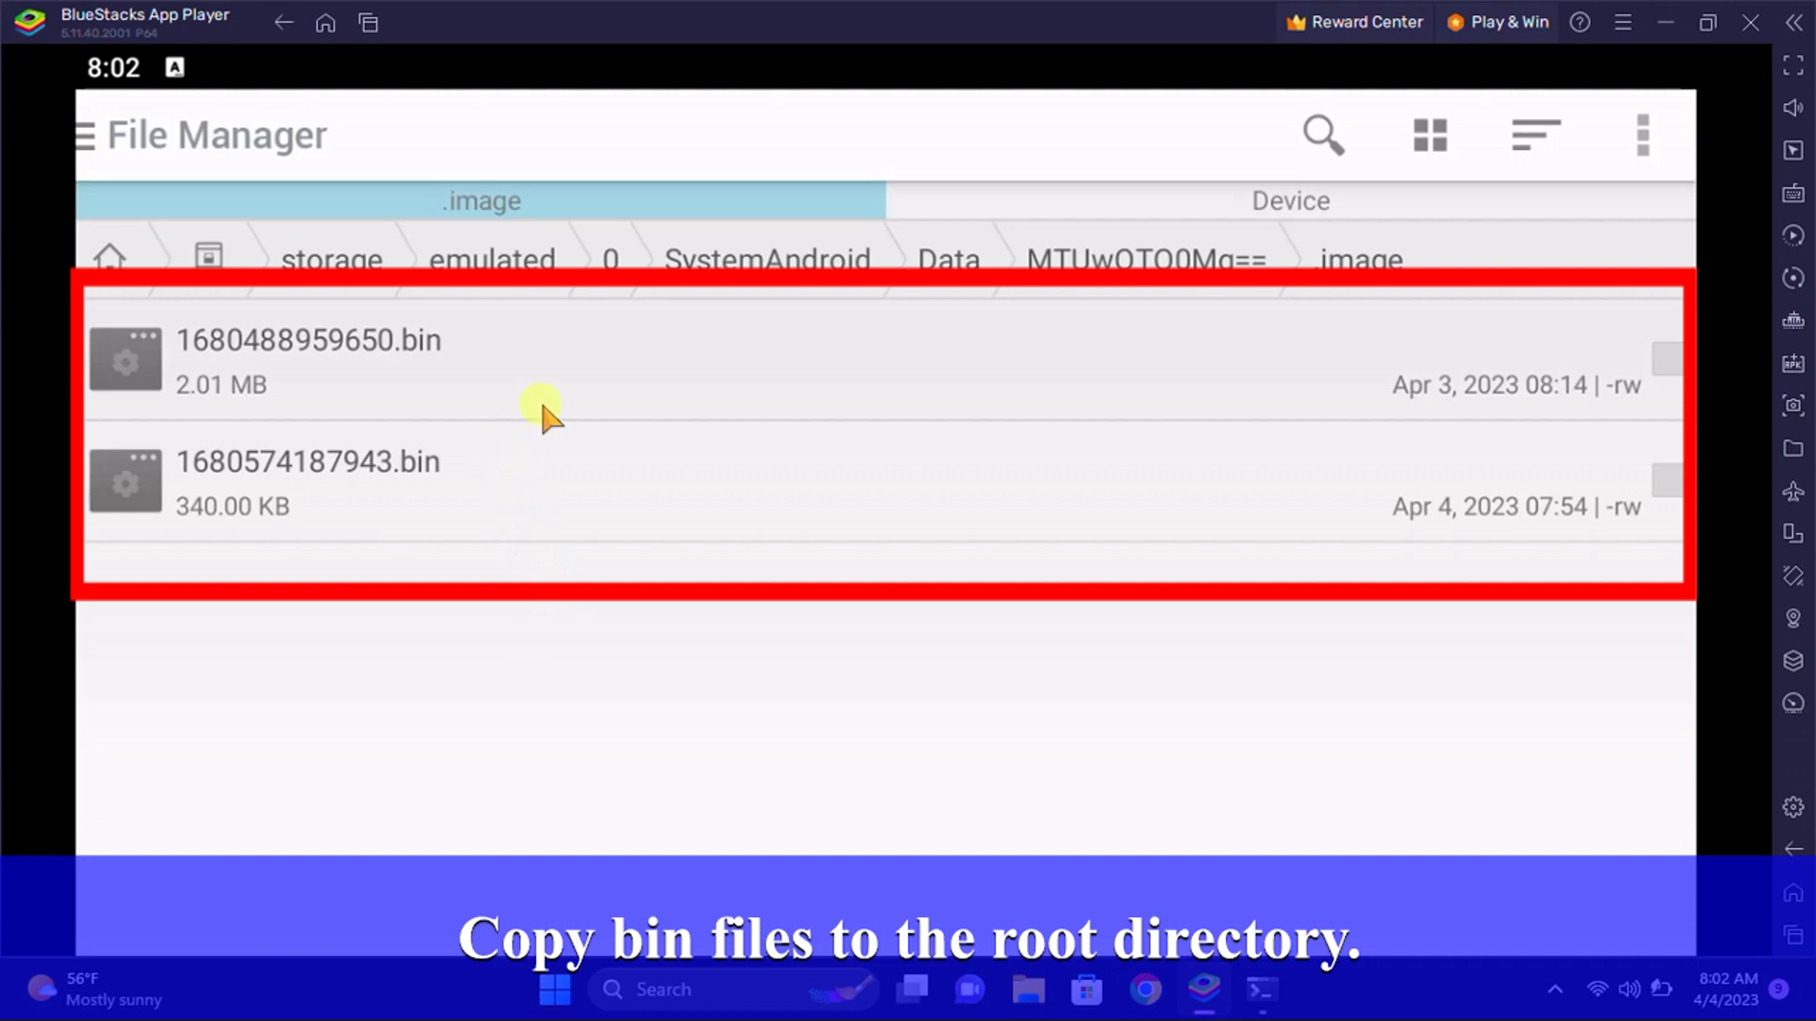
Copy both files in the .image folder, 1680488959650.bin and 1680574187943.bin
click(479, 520)
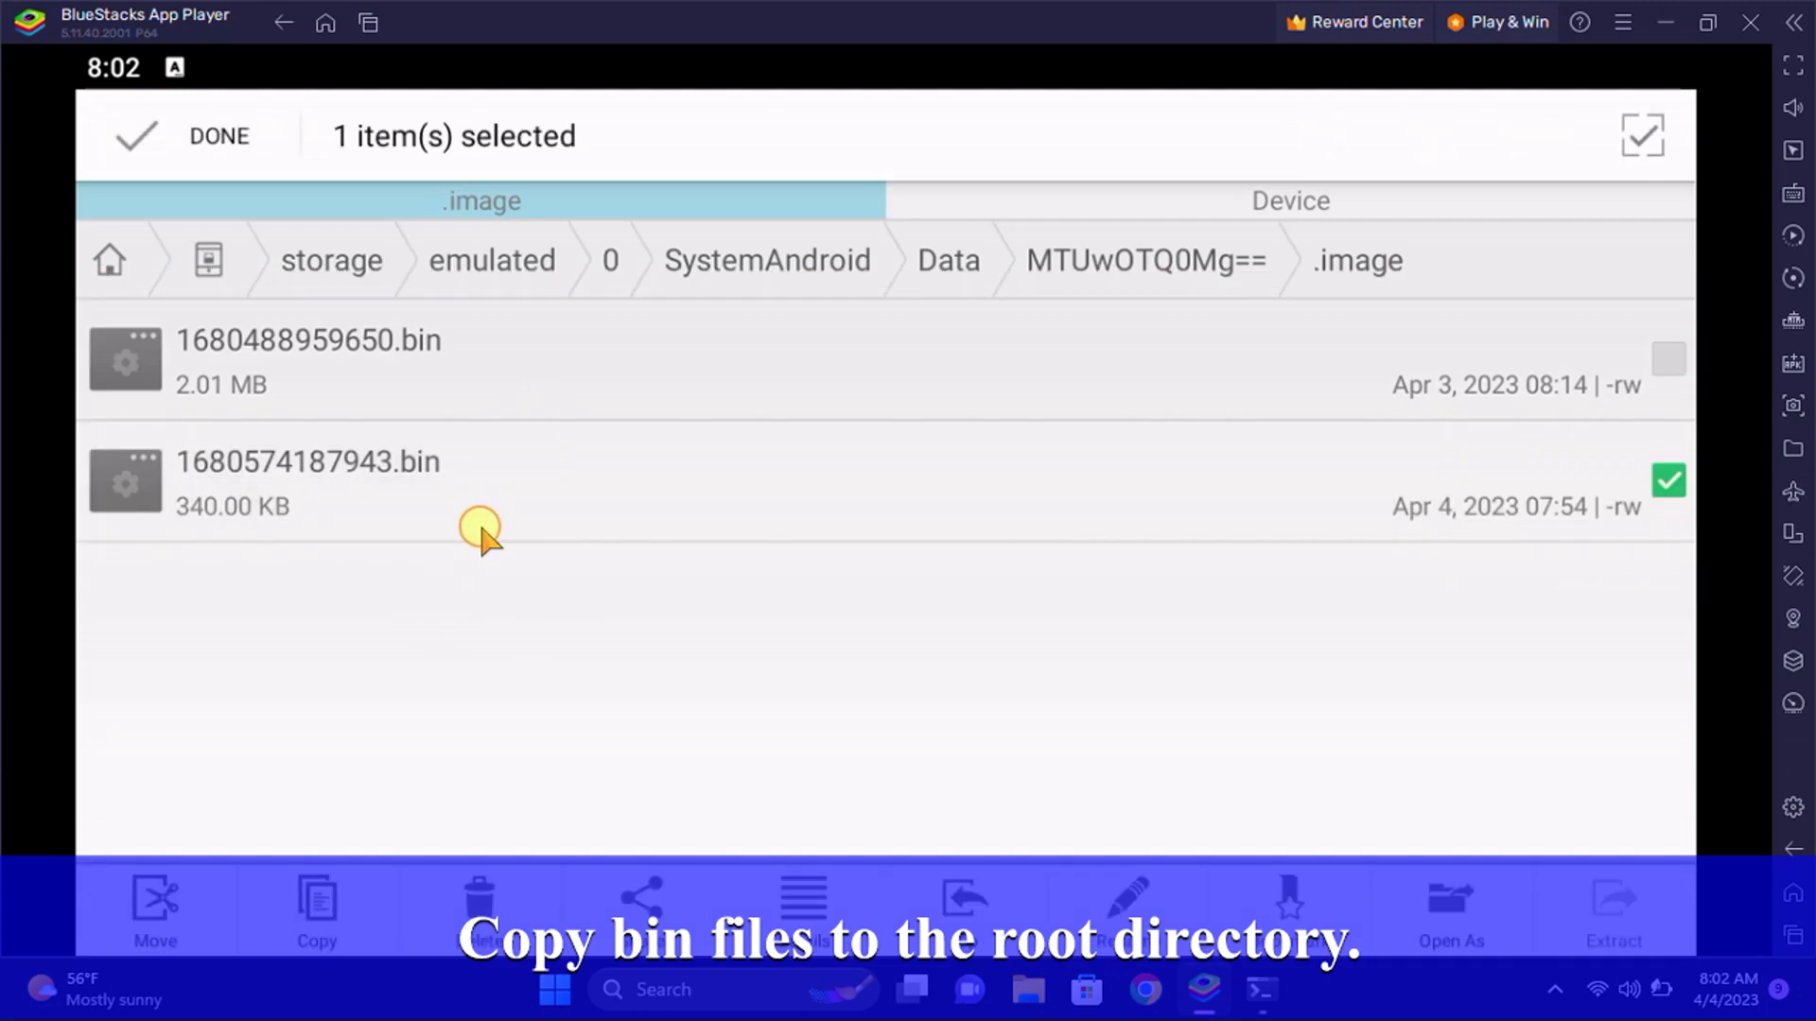
click(578, 379)
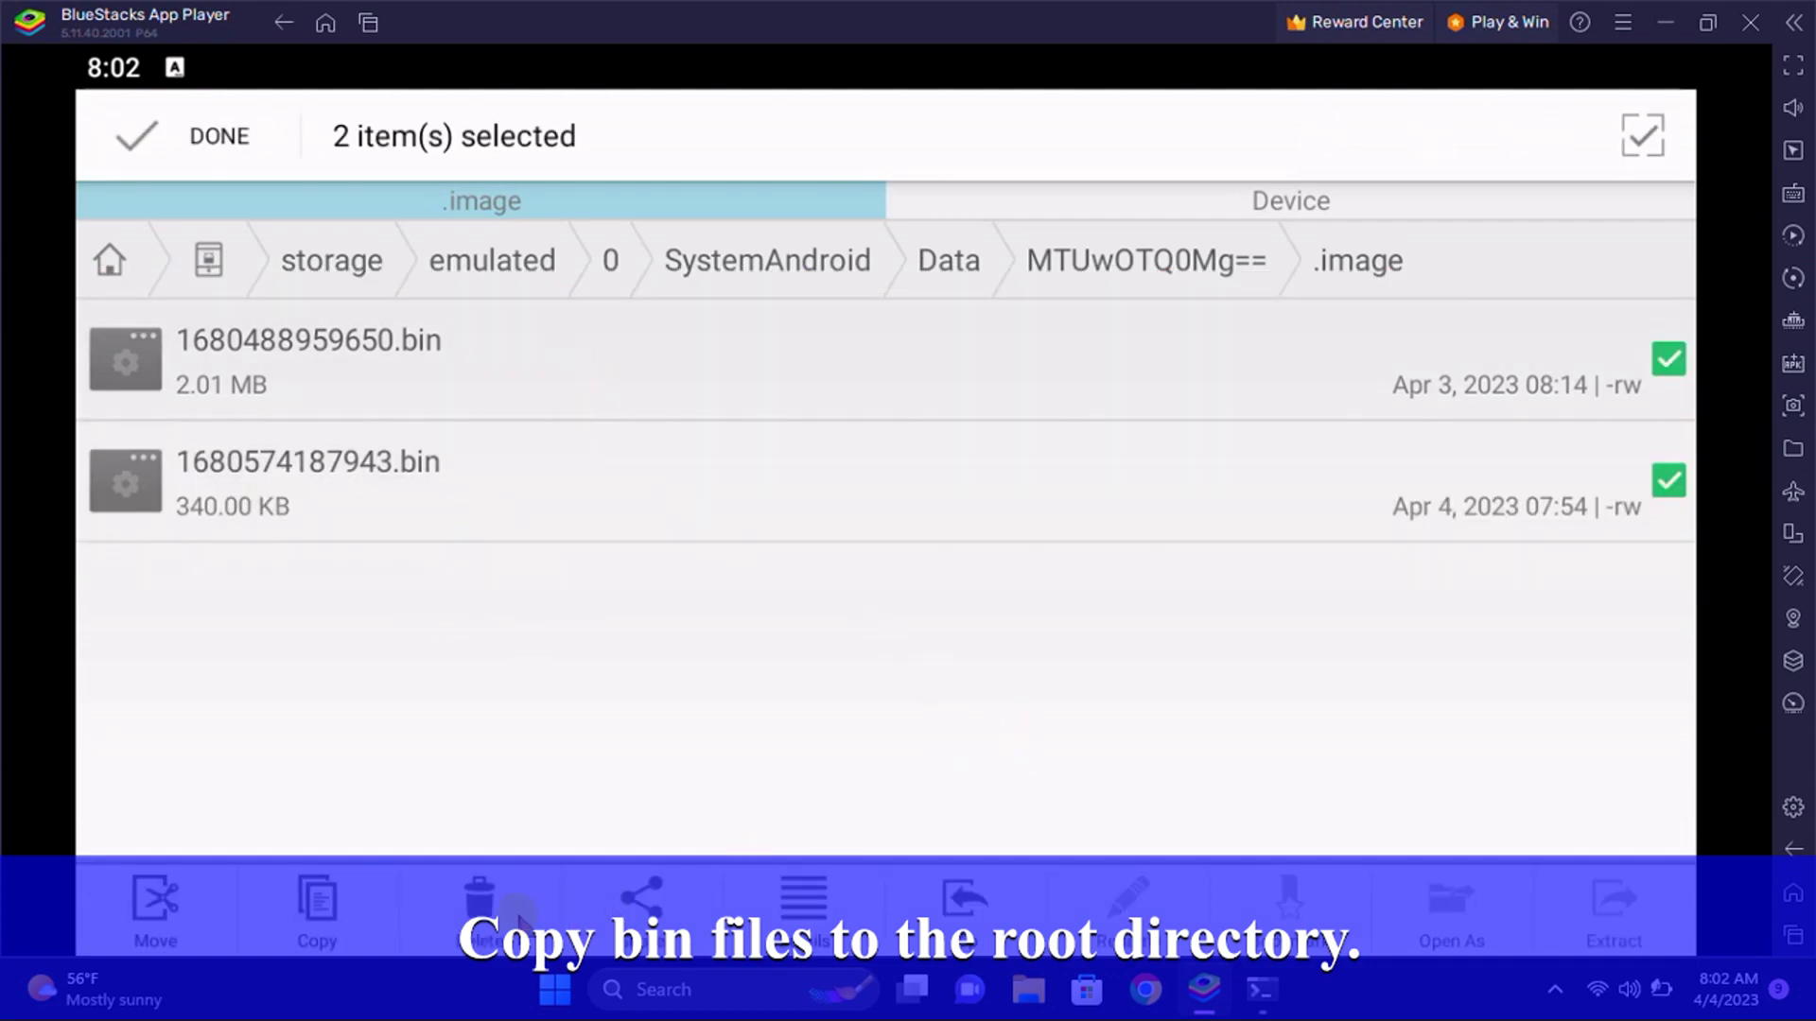
click(319, 898)
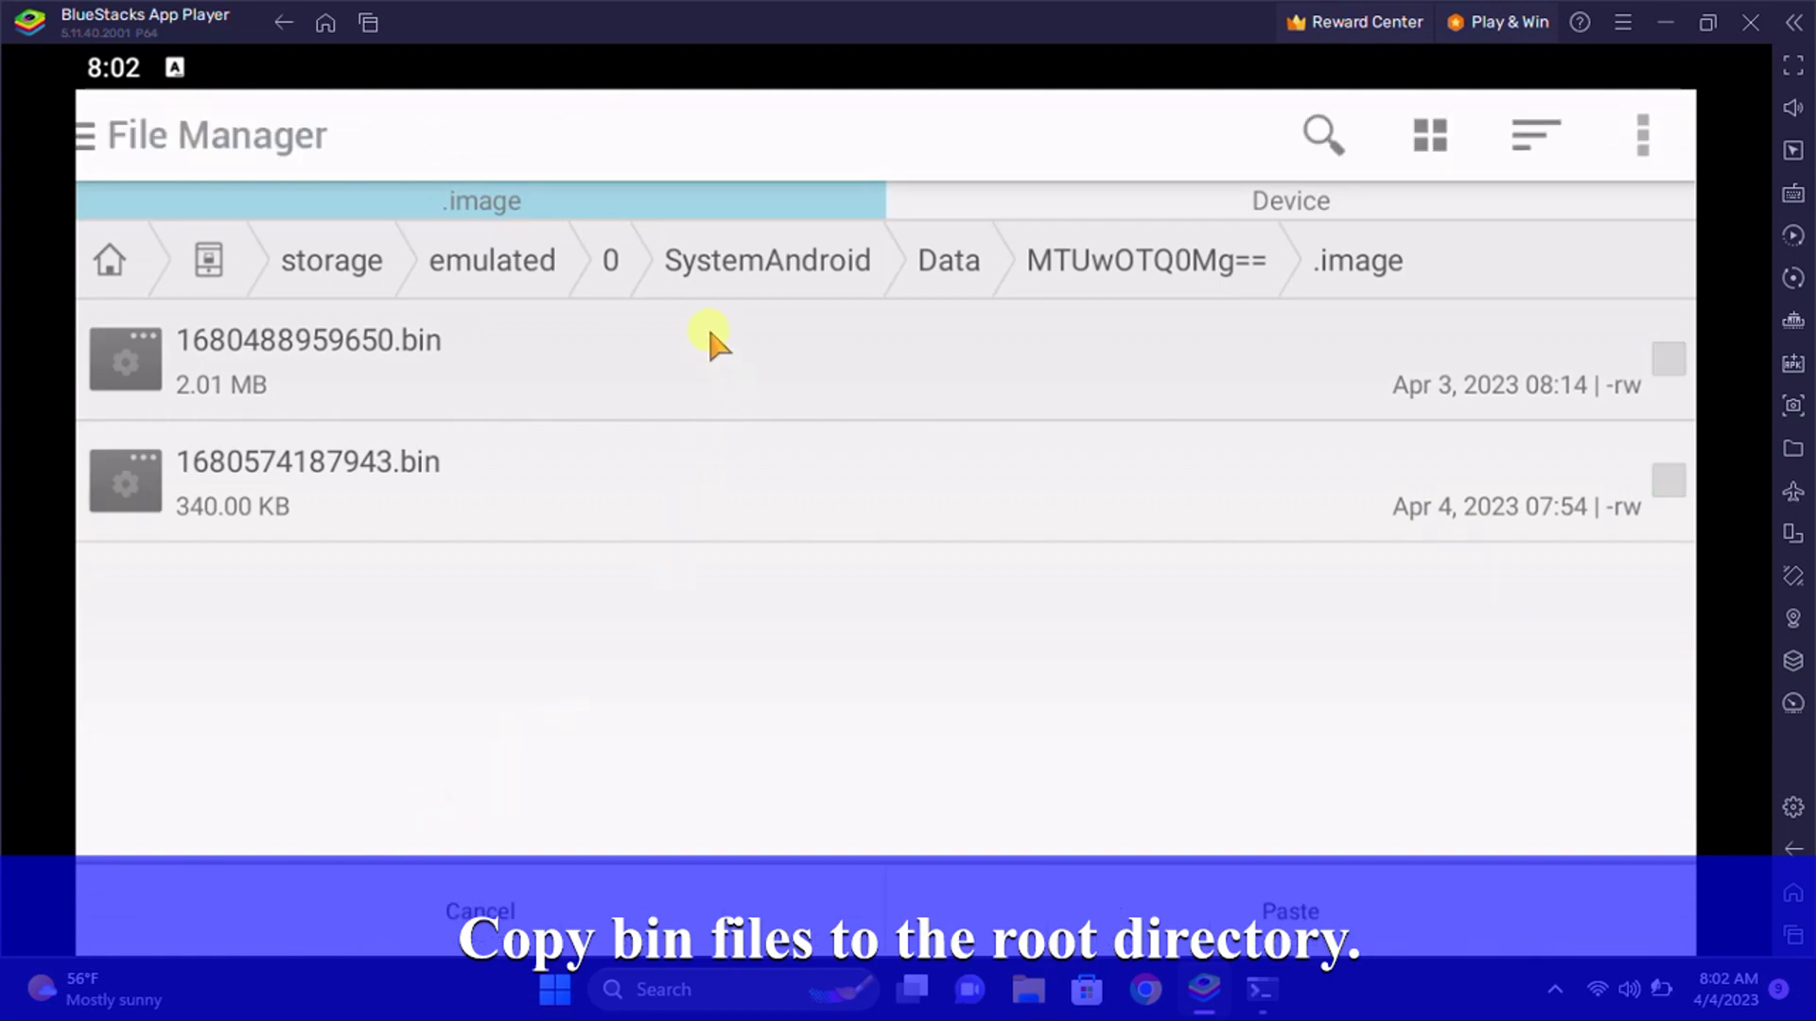
Paste the copied bin files into the root storage folder /storage/emulated/0, overwriting the existing 1680488959650.bin
click(684, 259)
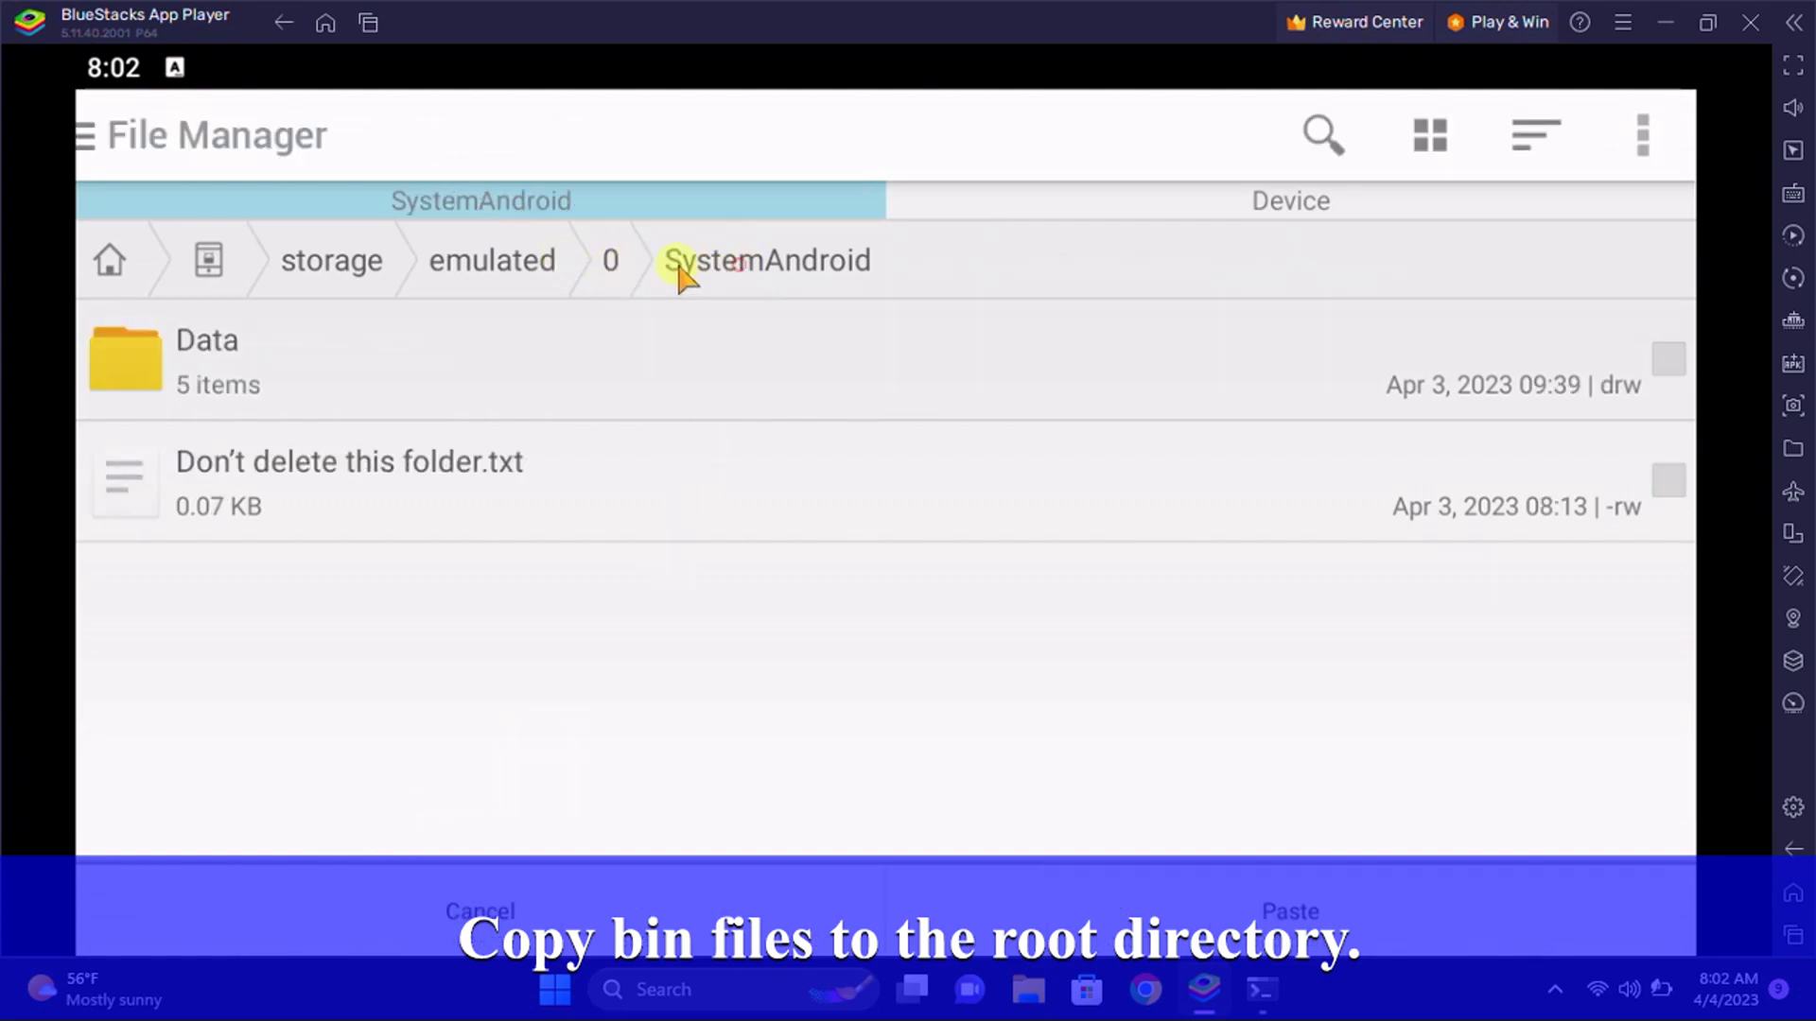
click(611, 259)
scroll(520, 532, down, 5)
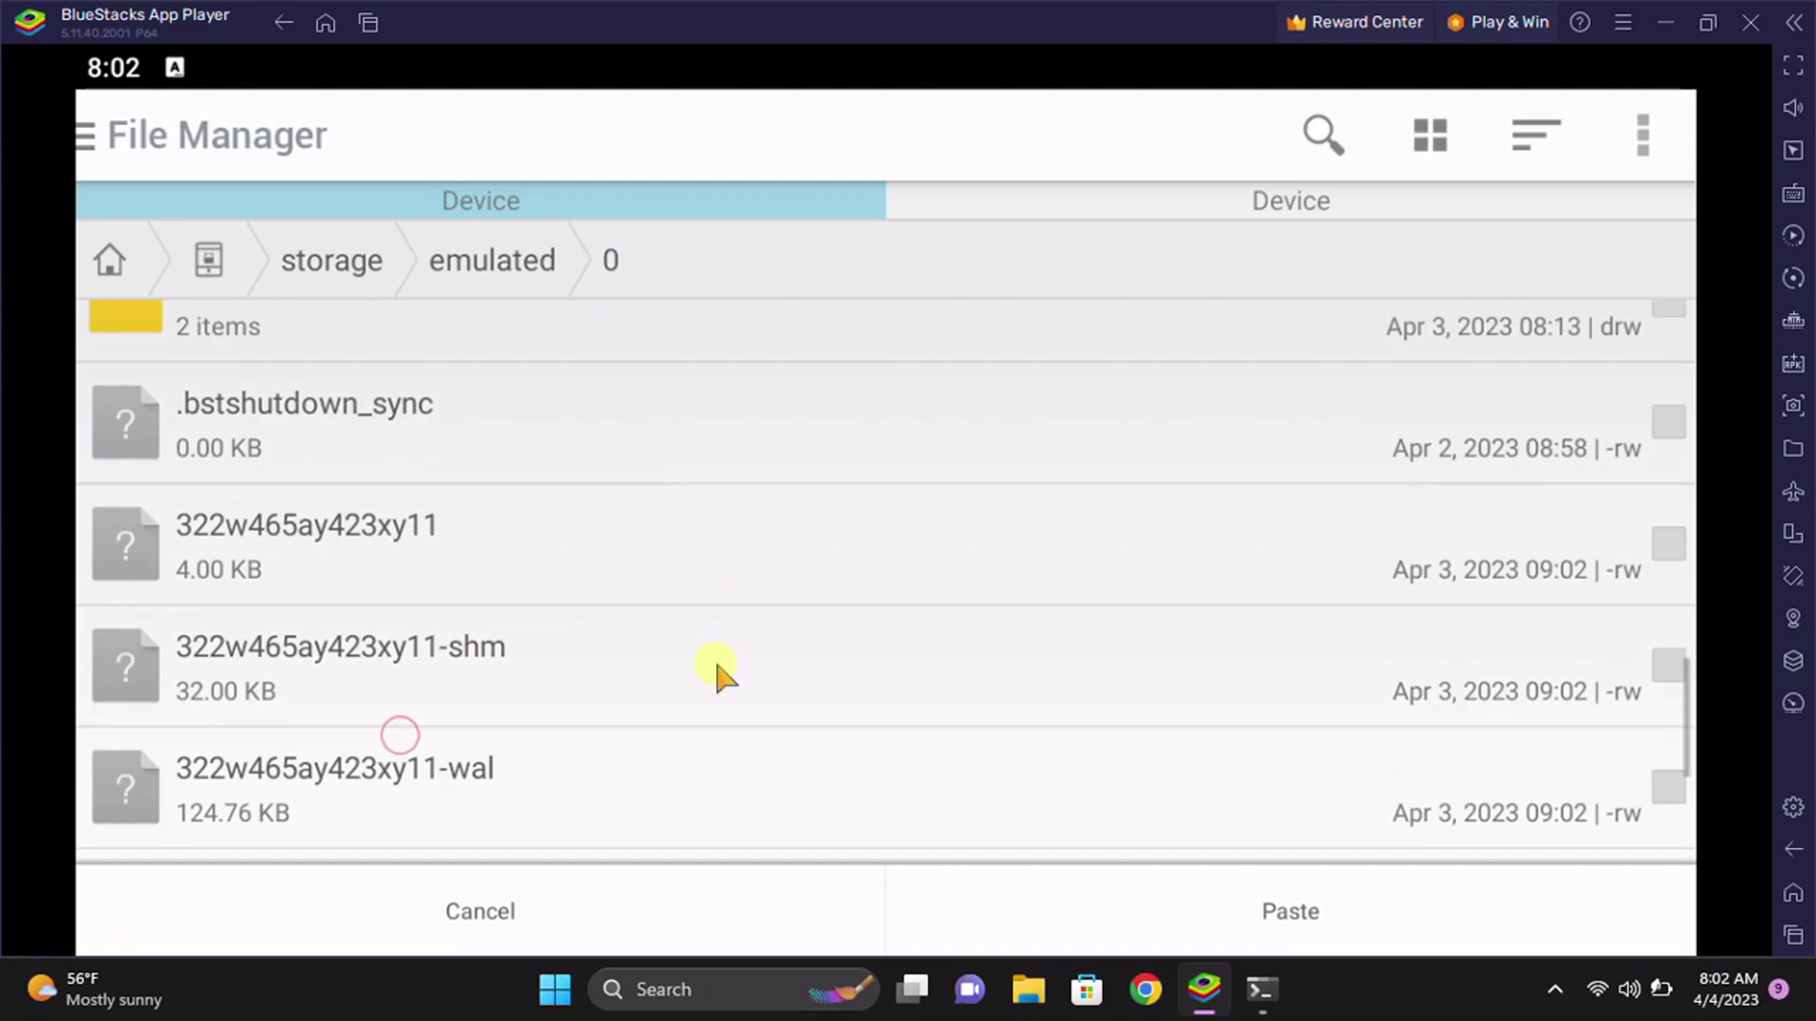
click(582, 729)
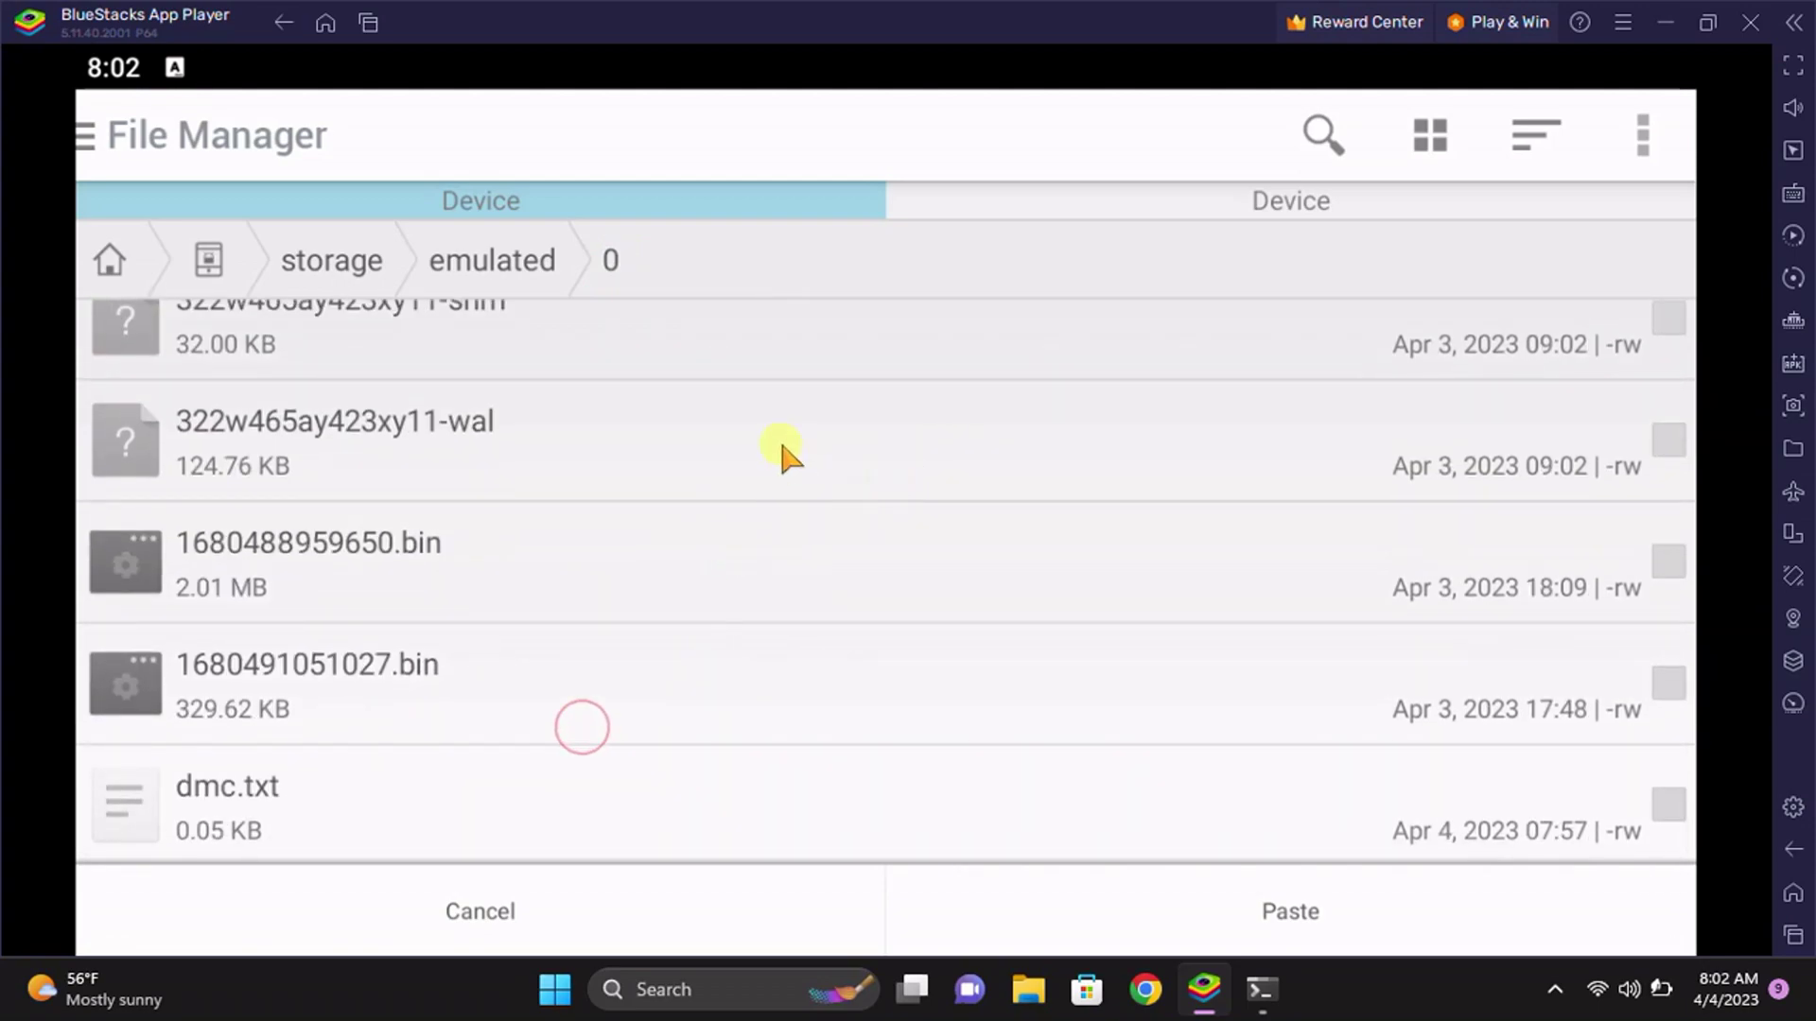
click(1282, 919)
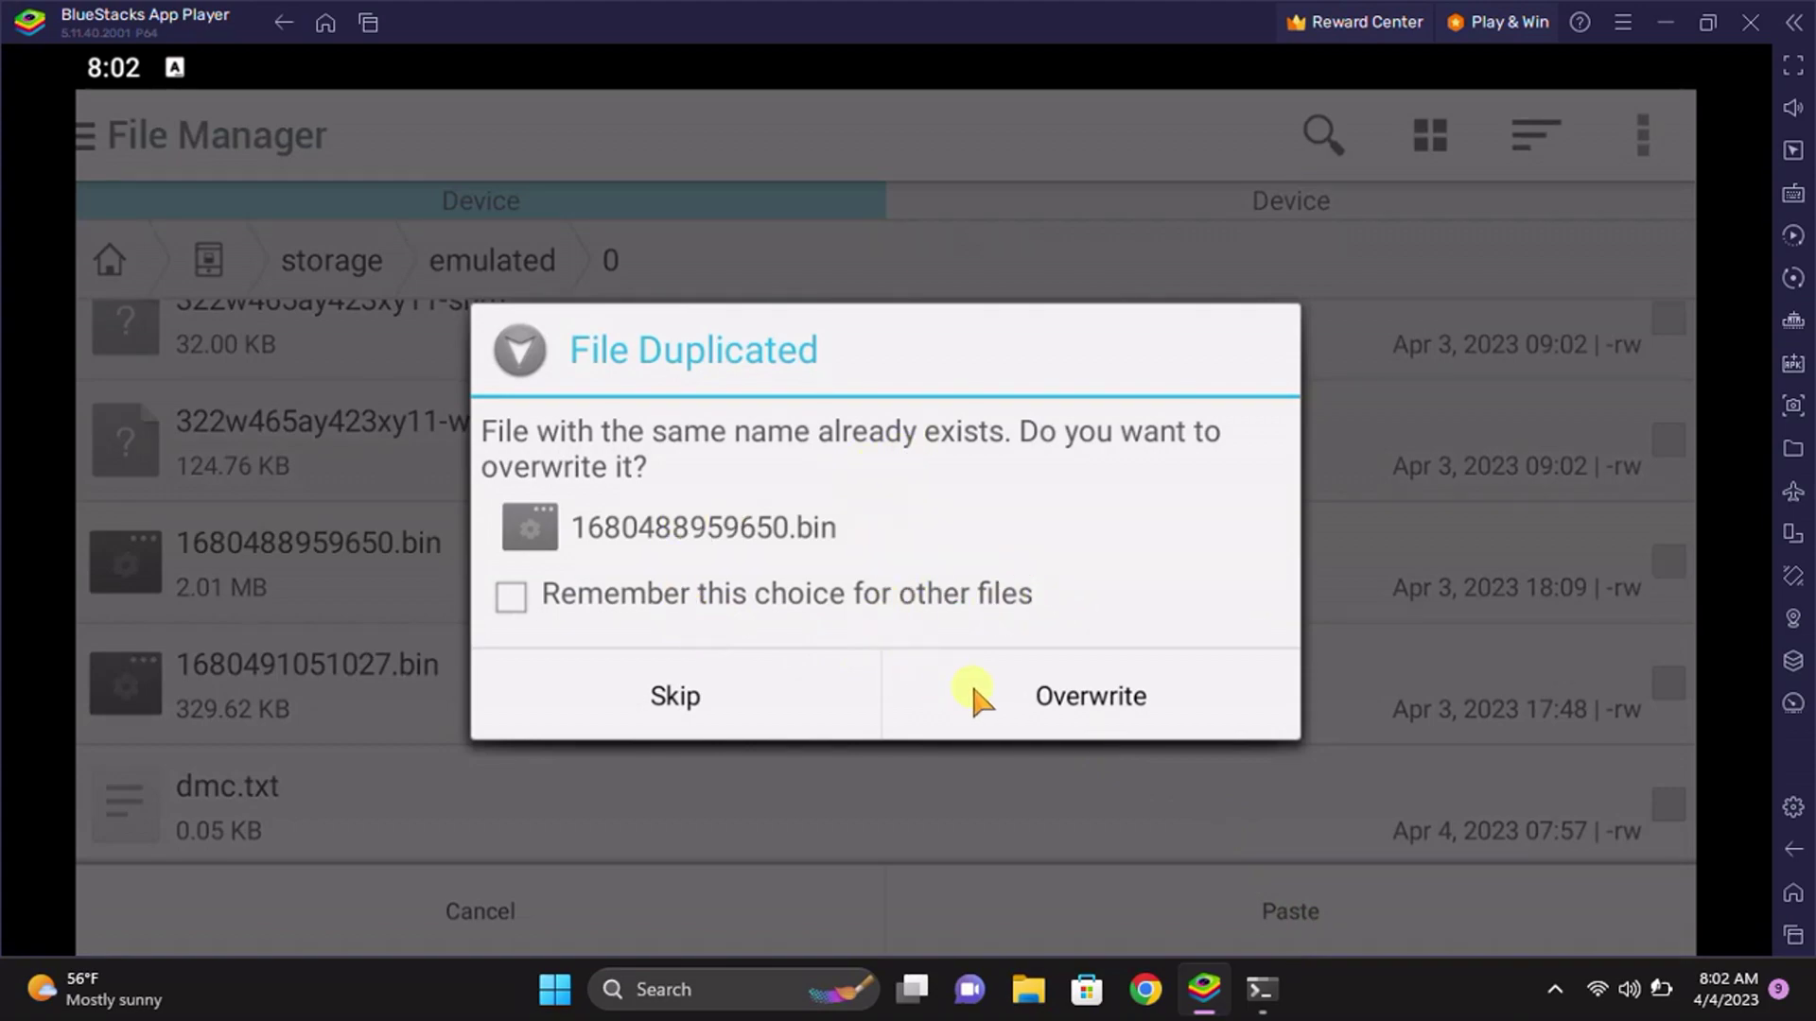
click(1116, 704)
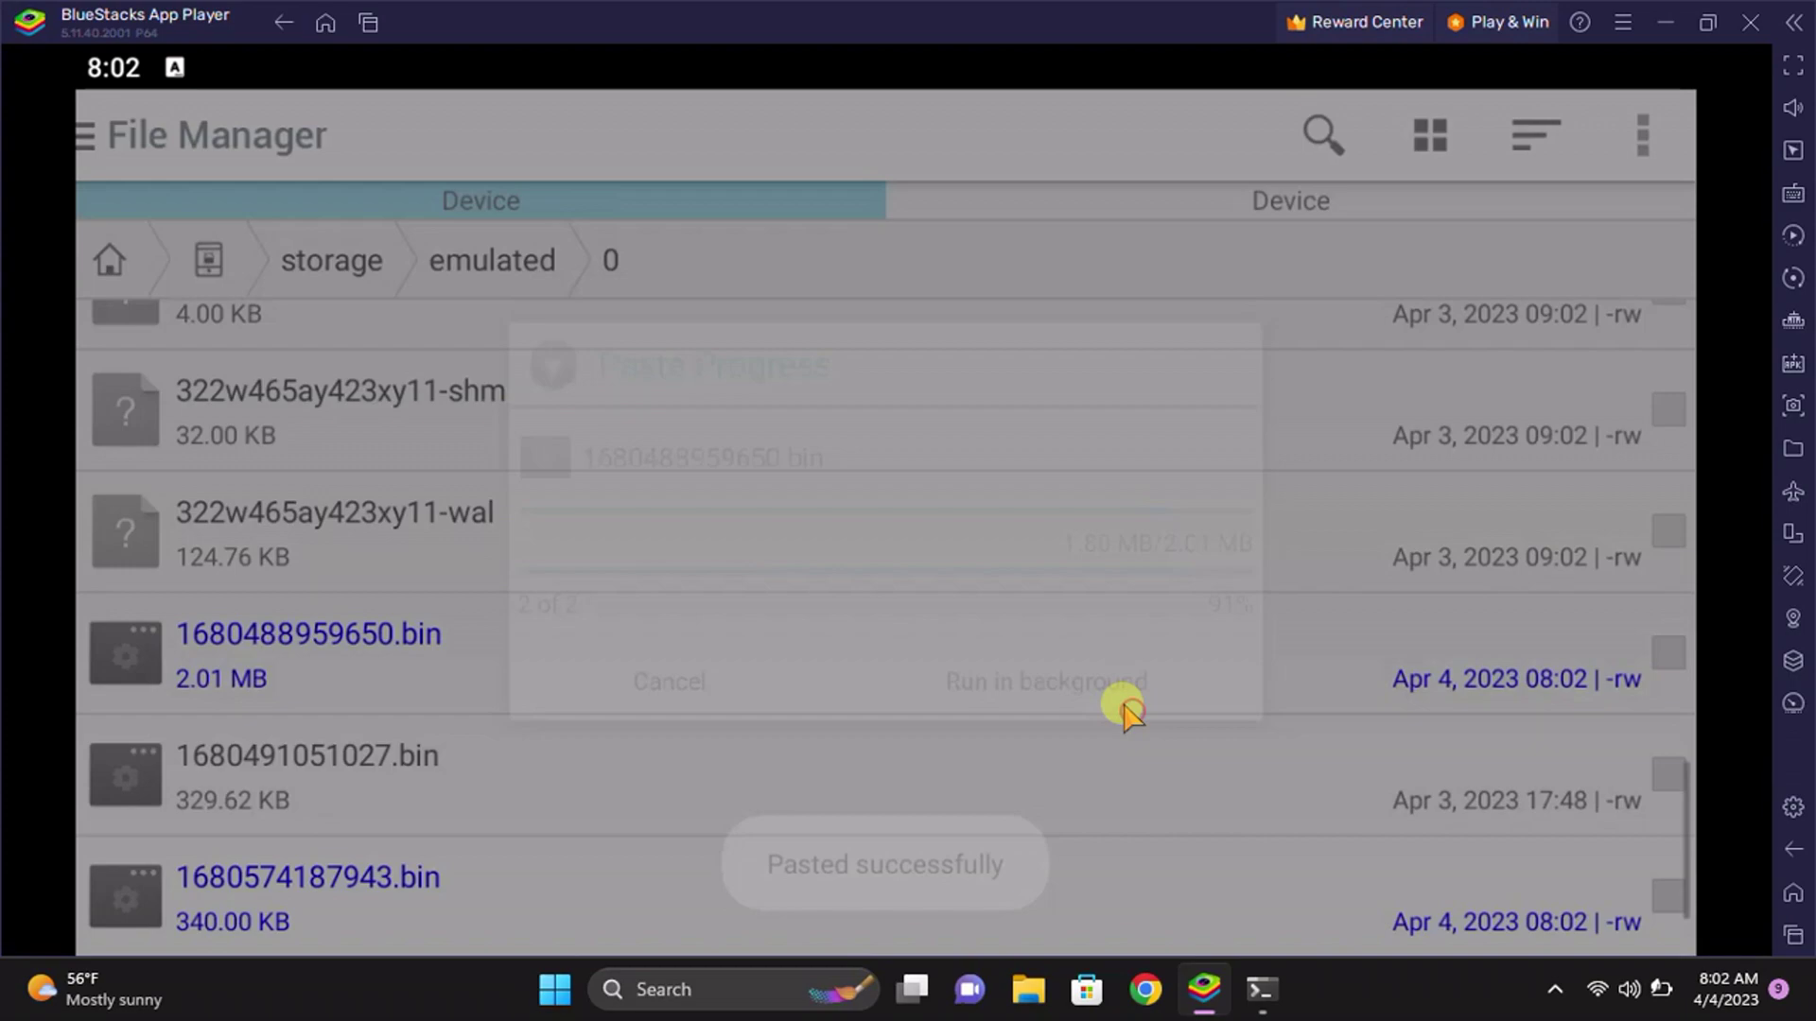
scroll(944, 571, down, 1)
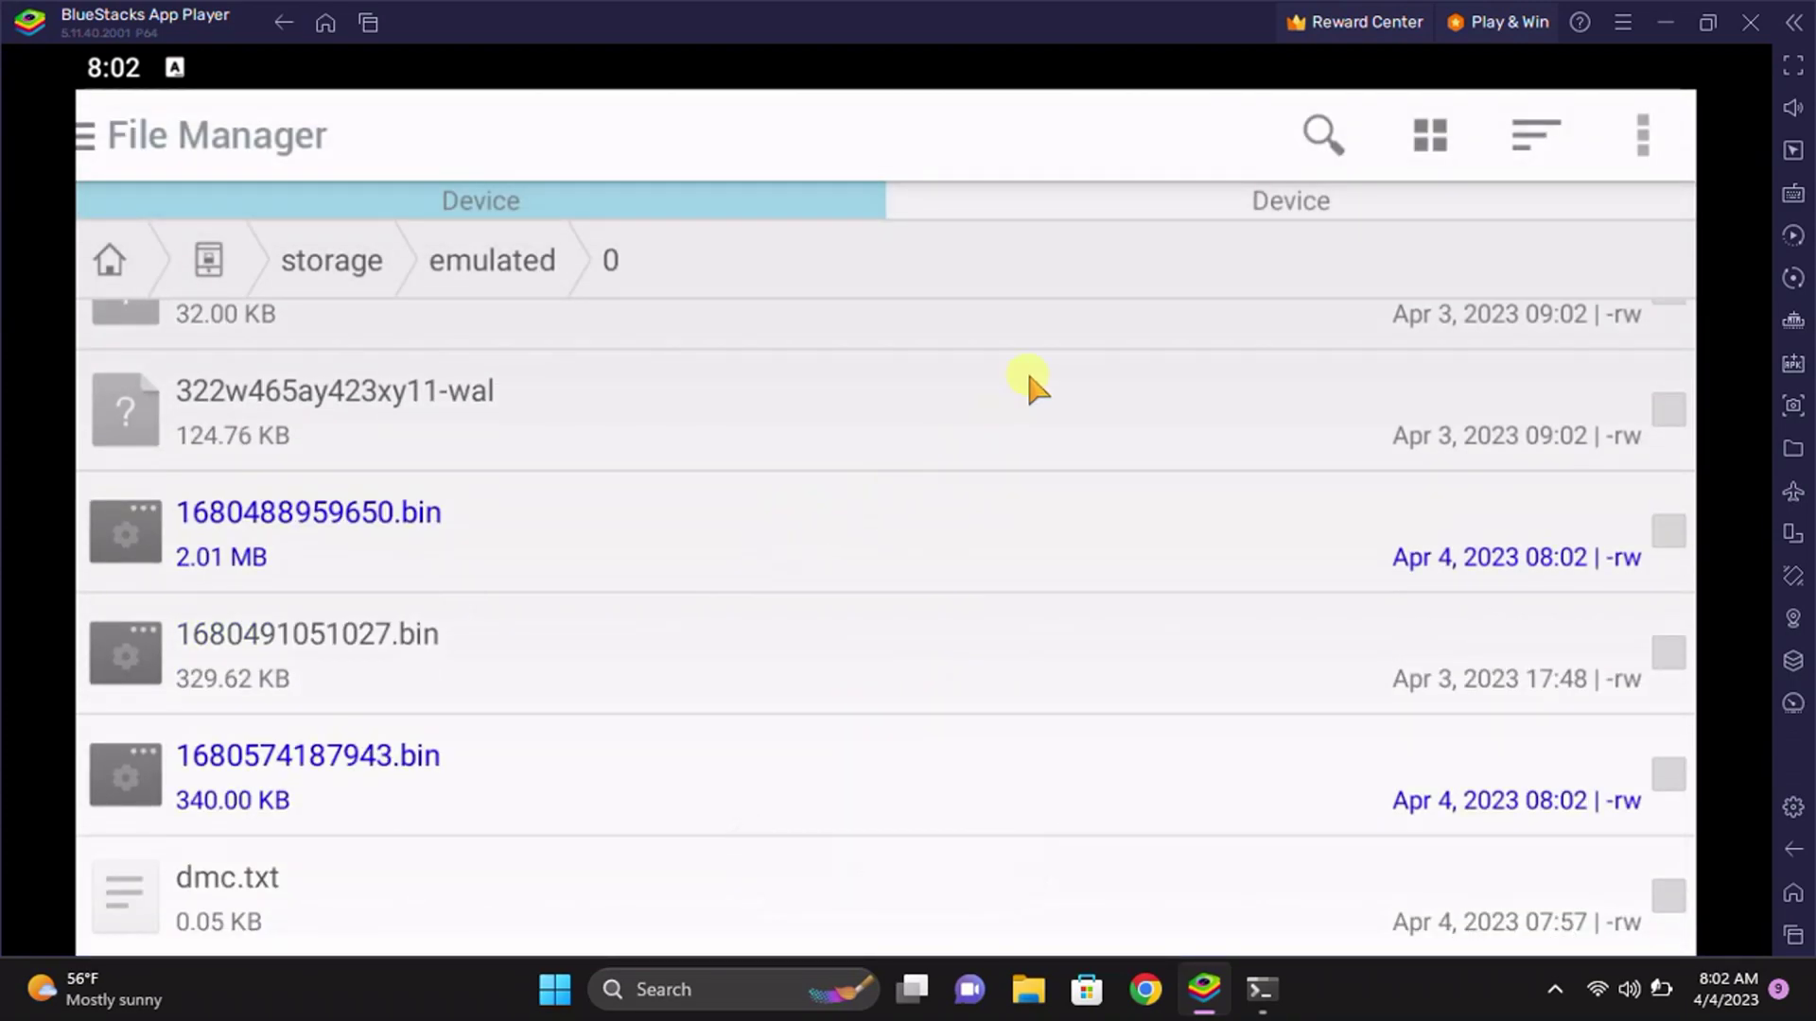
scroll(1066, 510, up, 3)
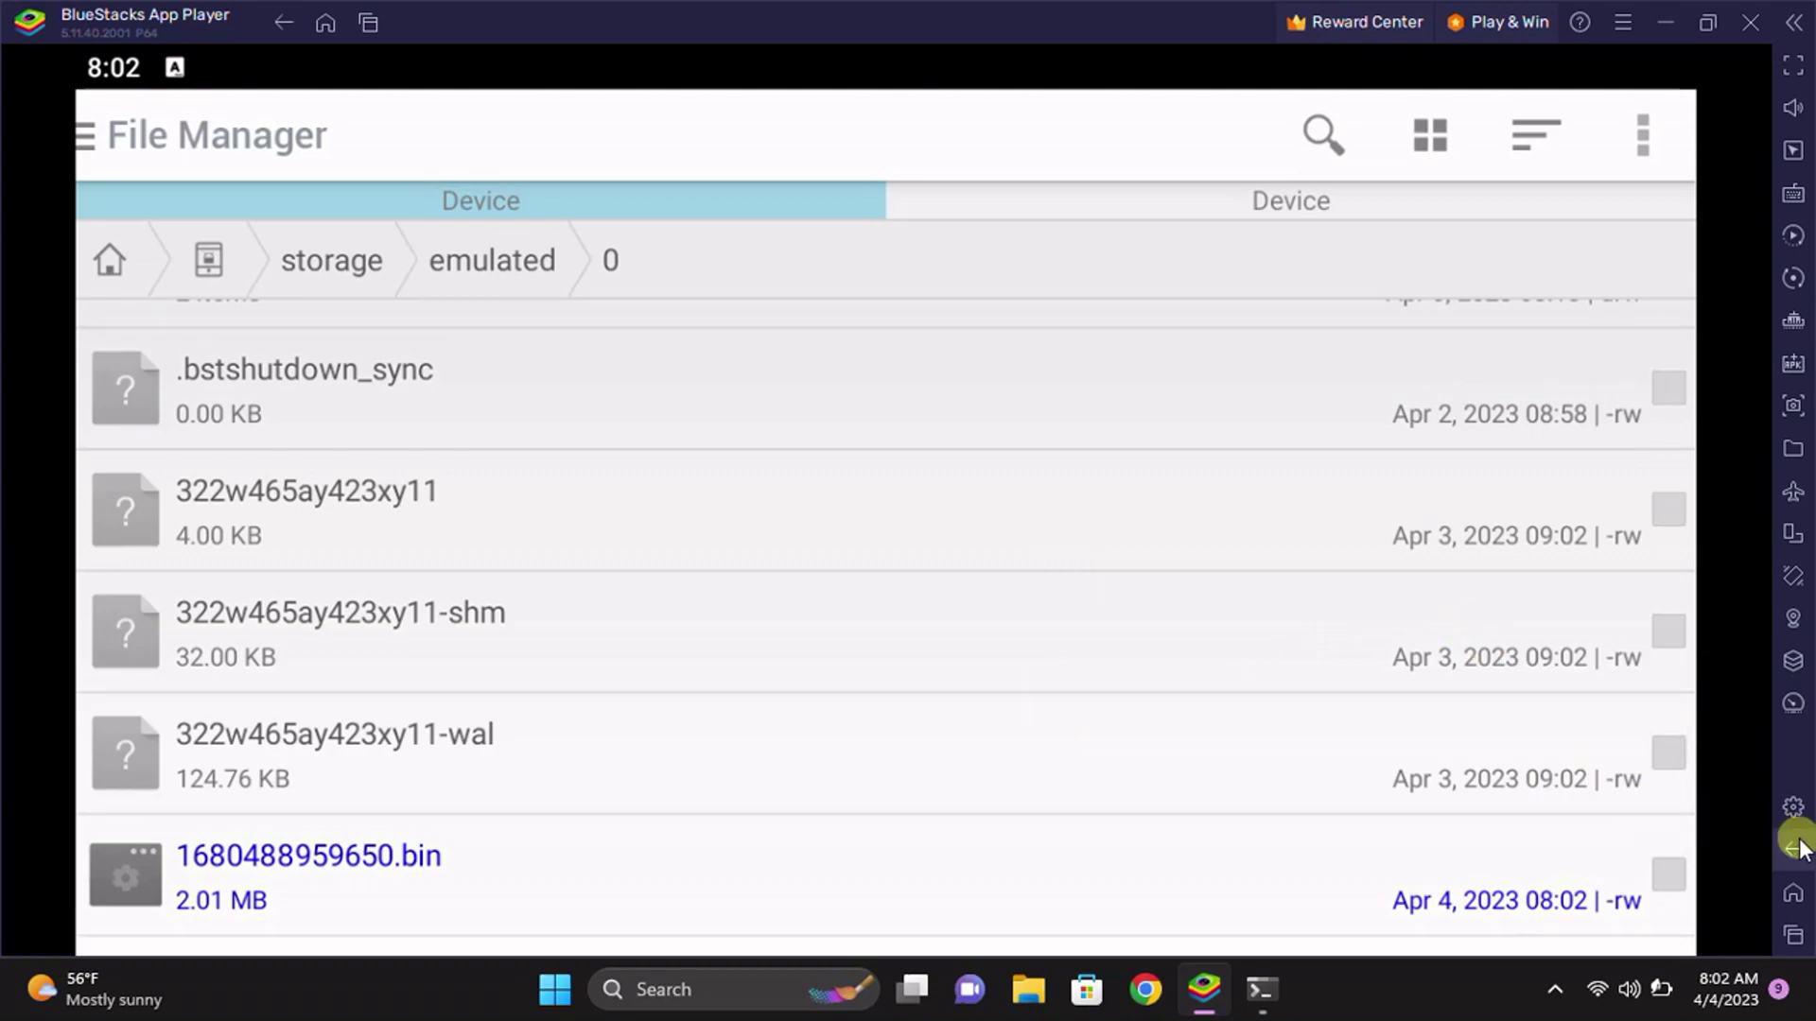
Leave File Manager for the home screen and switch to the Vault File Decrypter page in Chrome
click(1793, 849)
click(1793, 894)
click(756, 206)
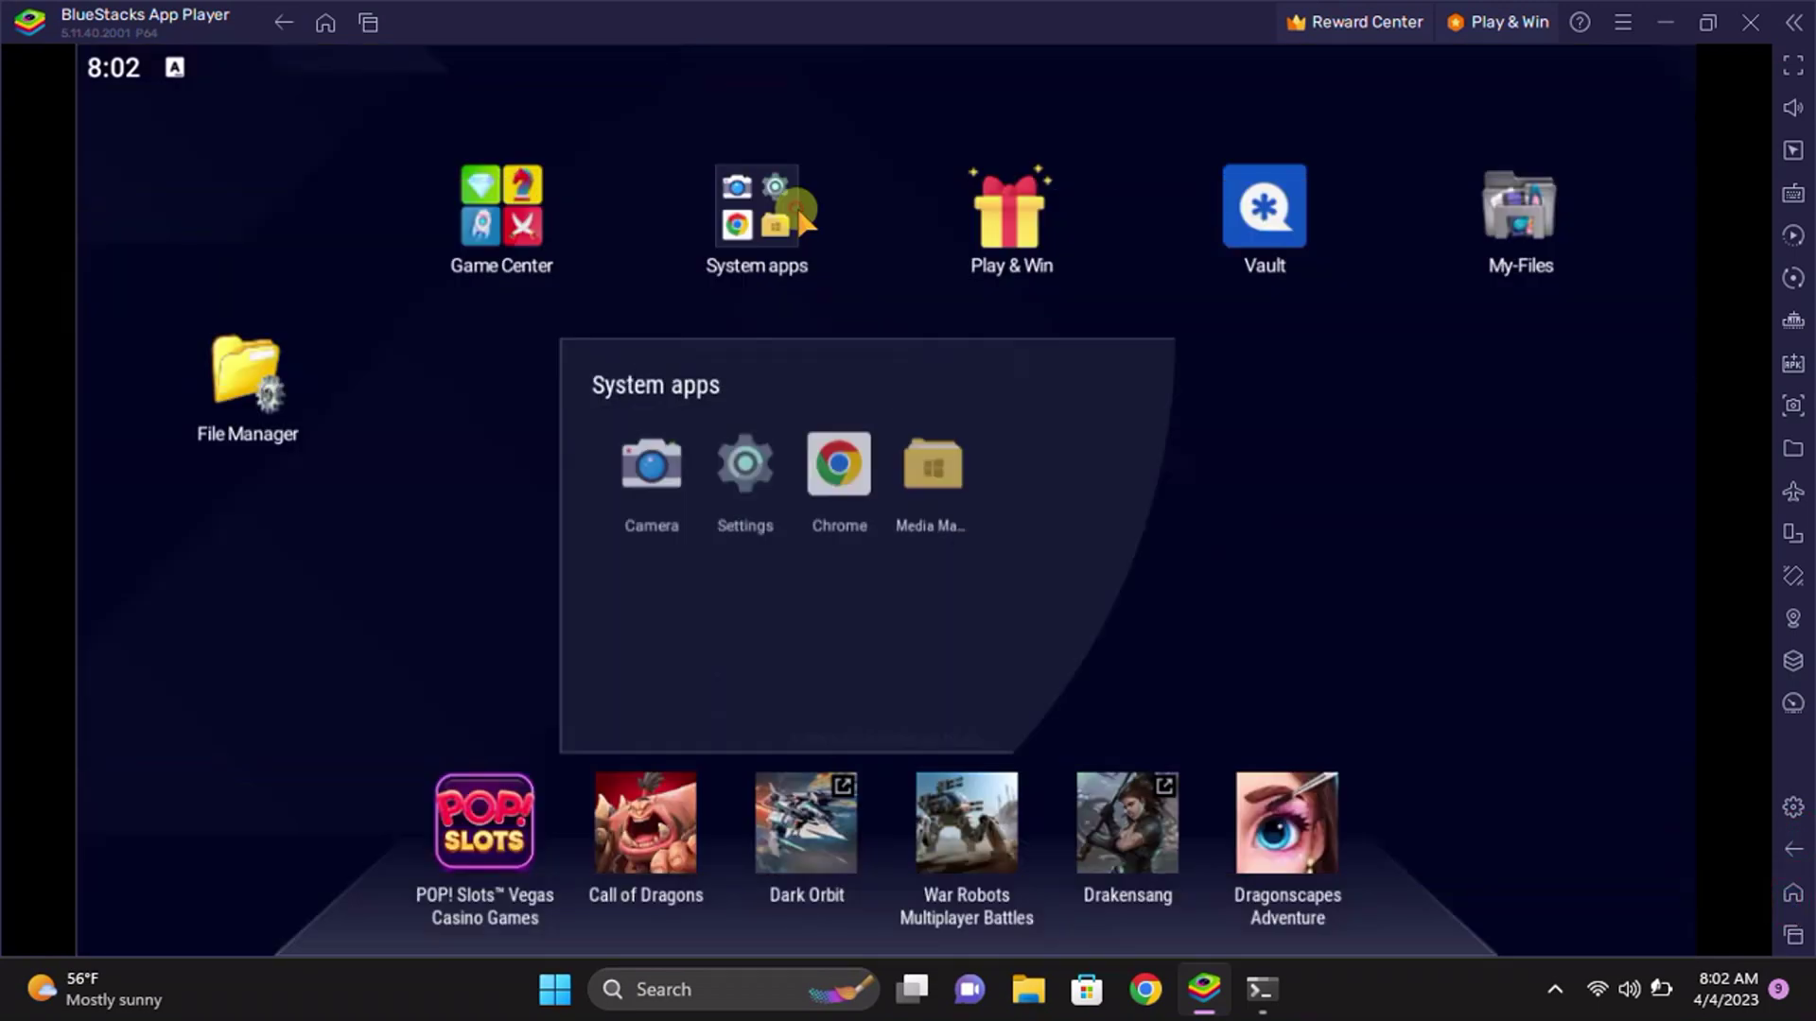
click(834, 458)
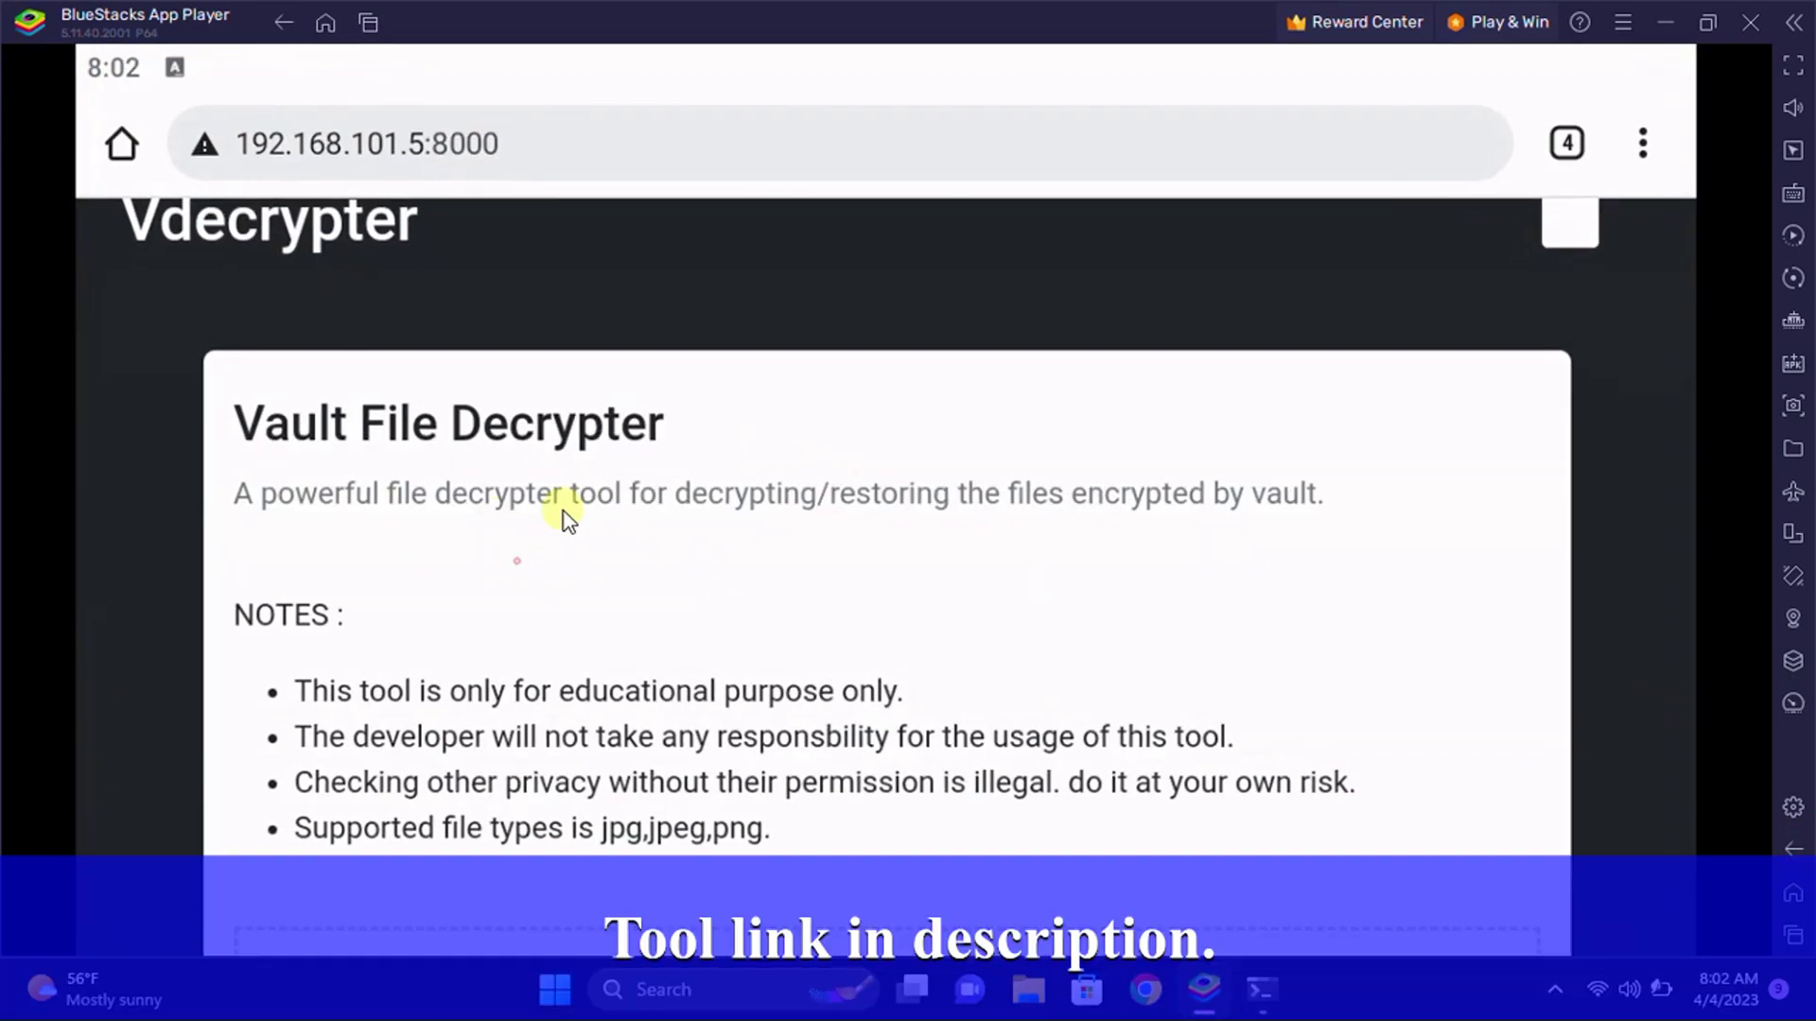
scroll(563, 513, down, 10)
scroll(938, 441, up, 3)
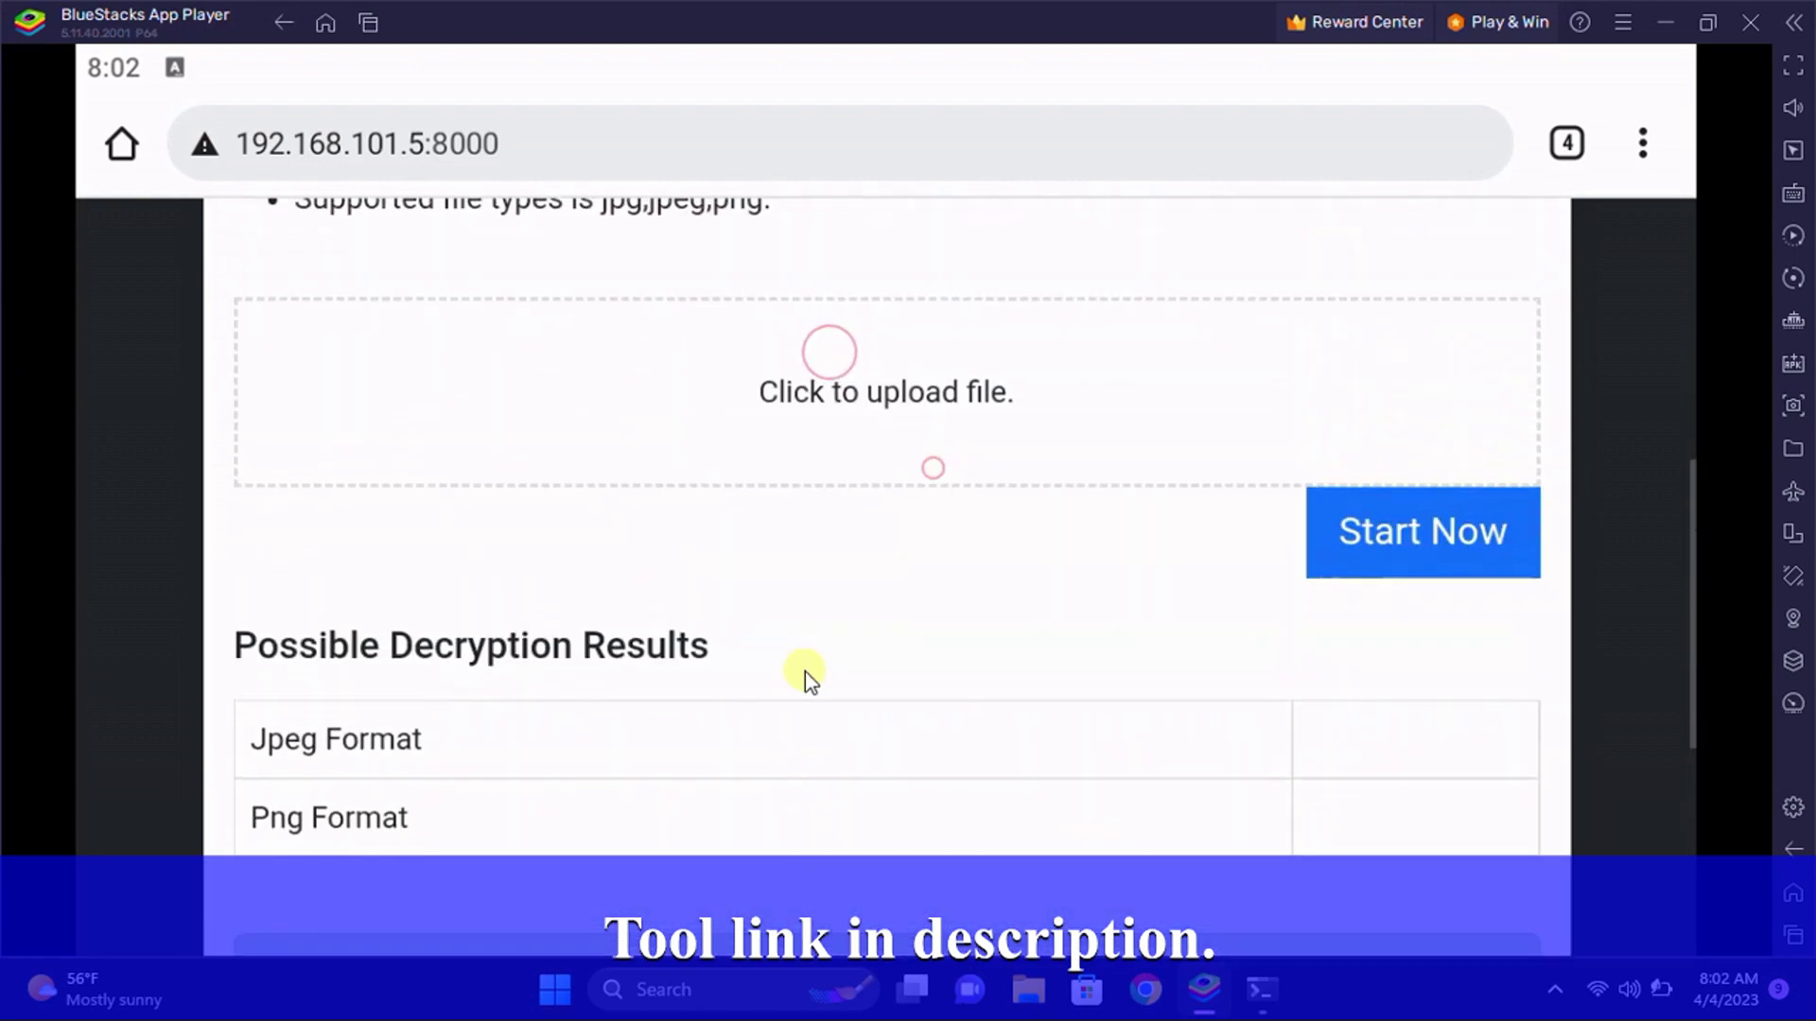
Choose 1680488959650.bin from the root storage folder as the decrypter's upload file, using File Manager as the file source
click(876, 393)
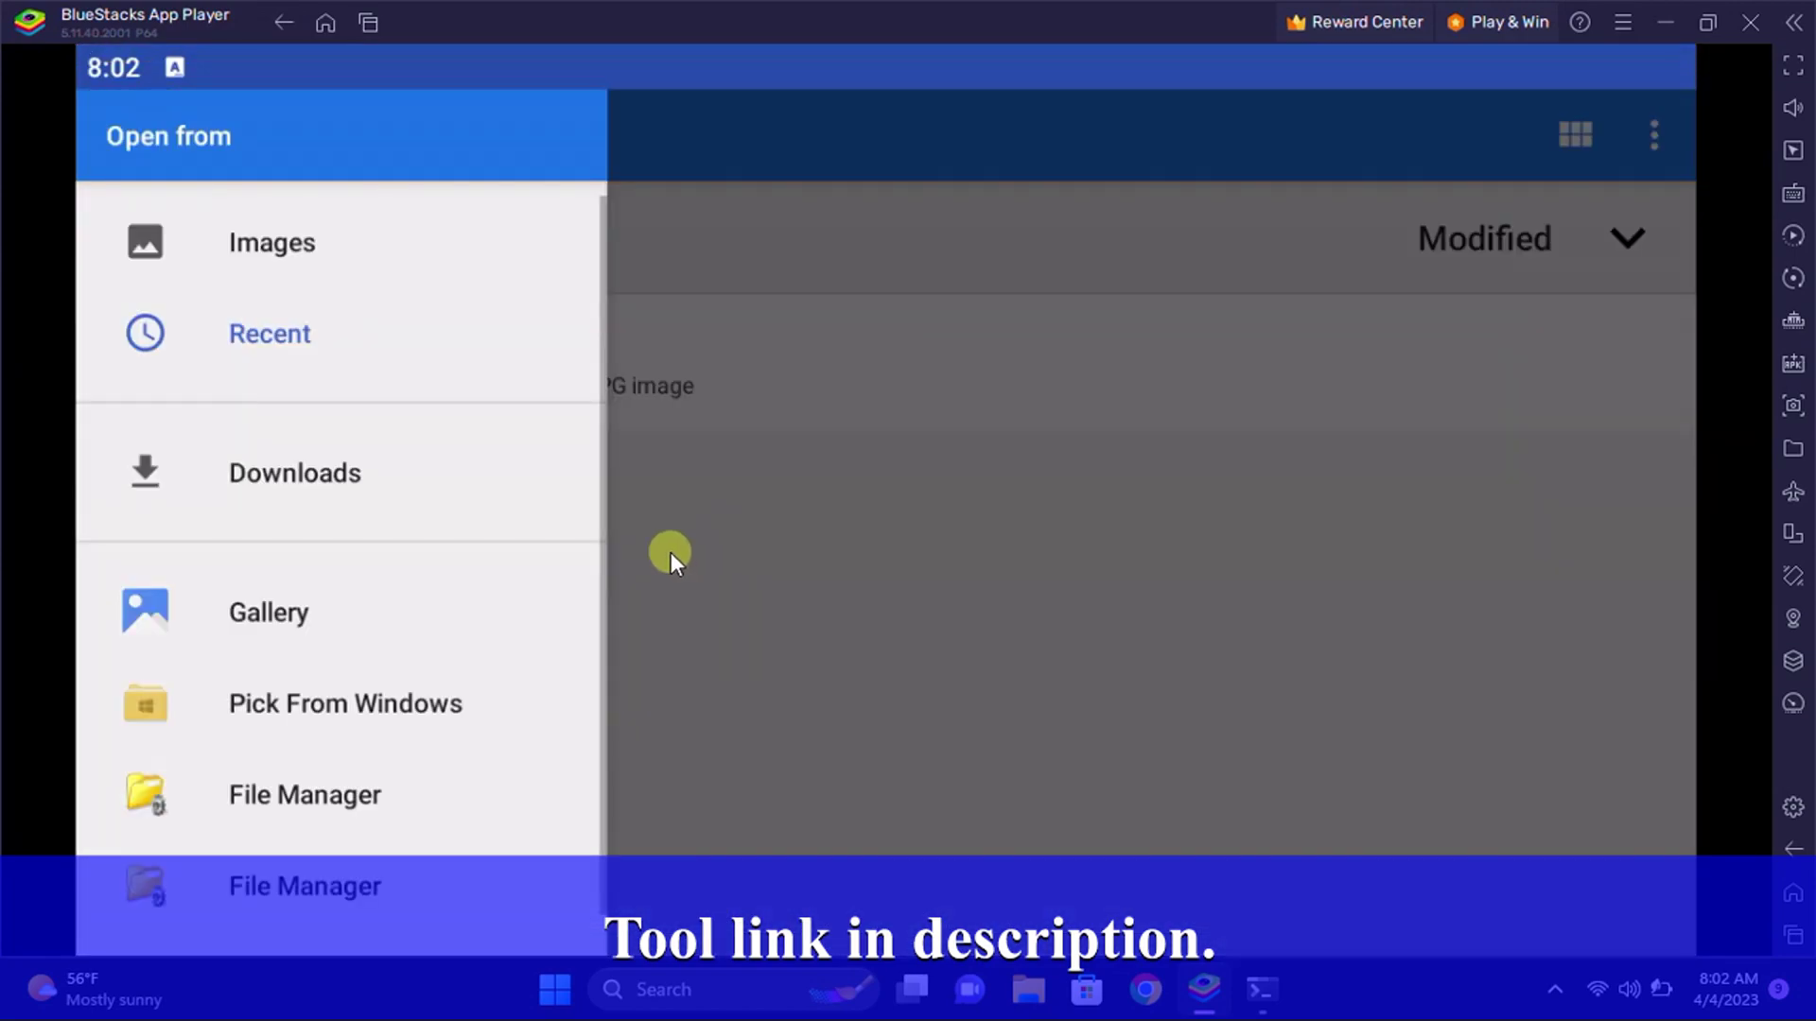
click(806, 527)
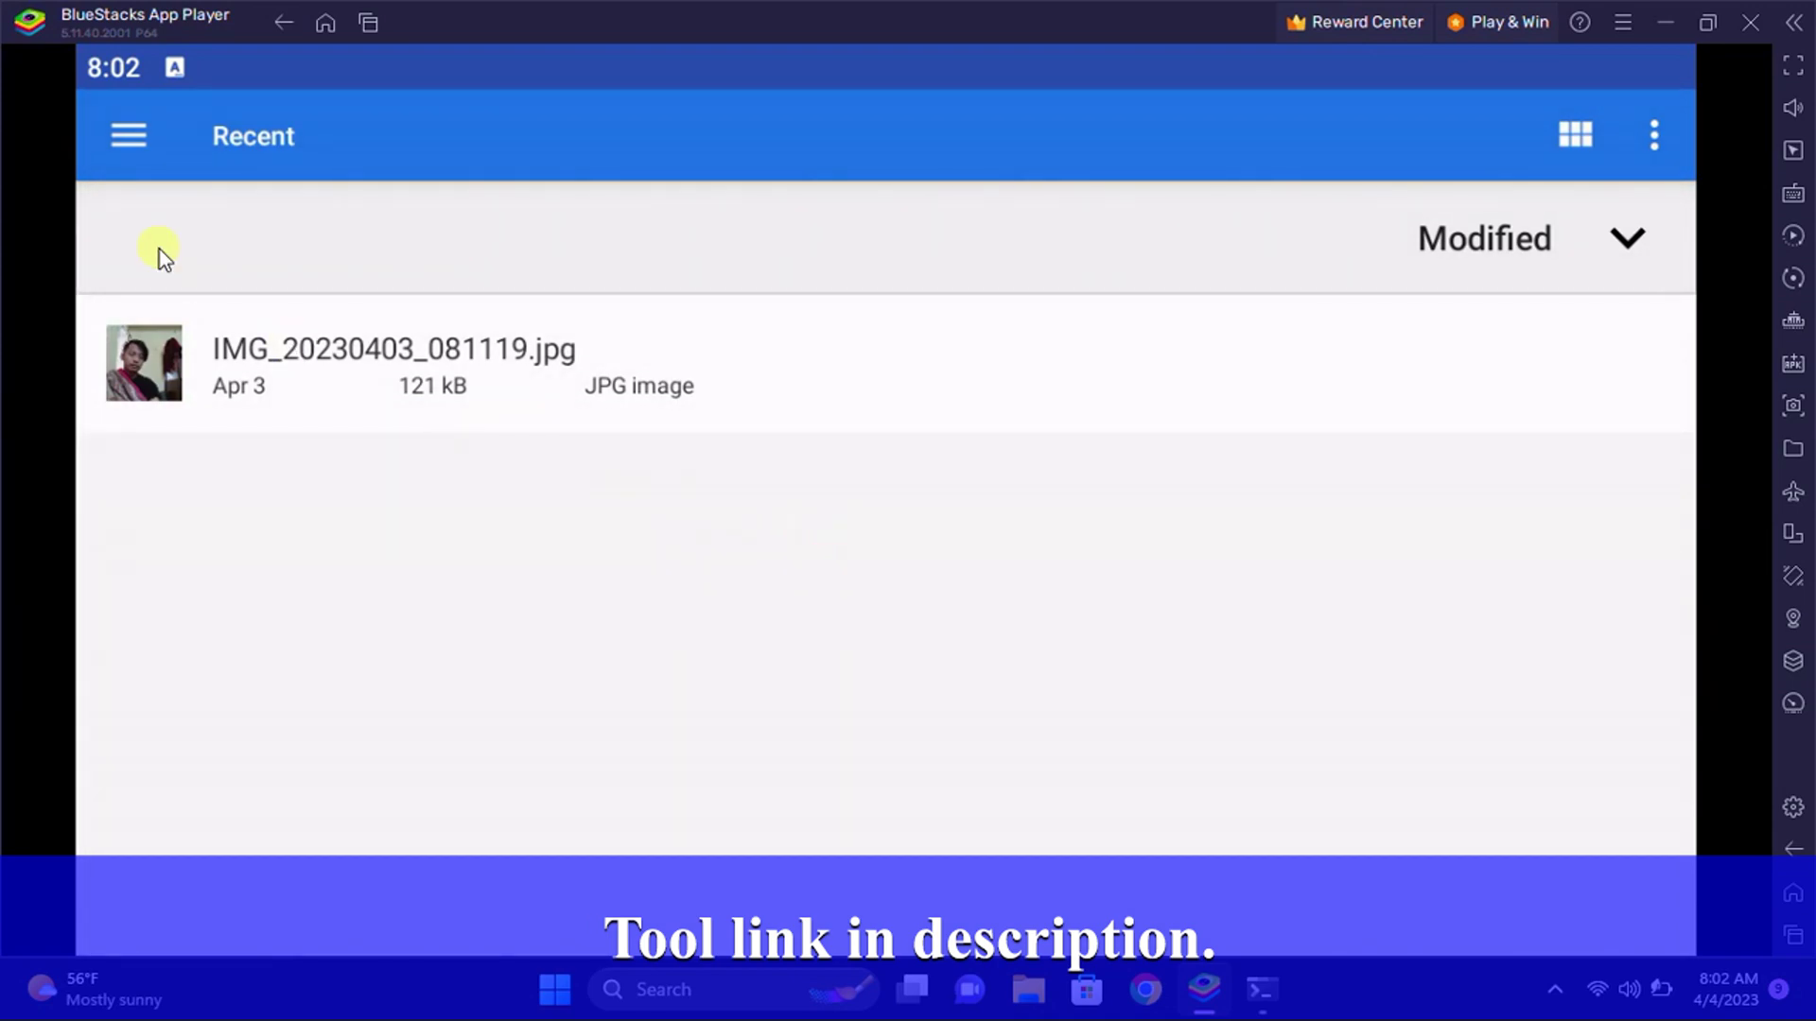
click(129, 135)
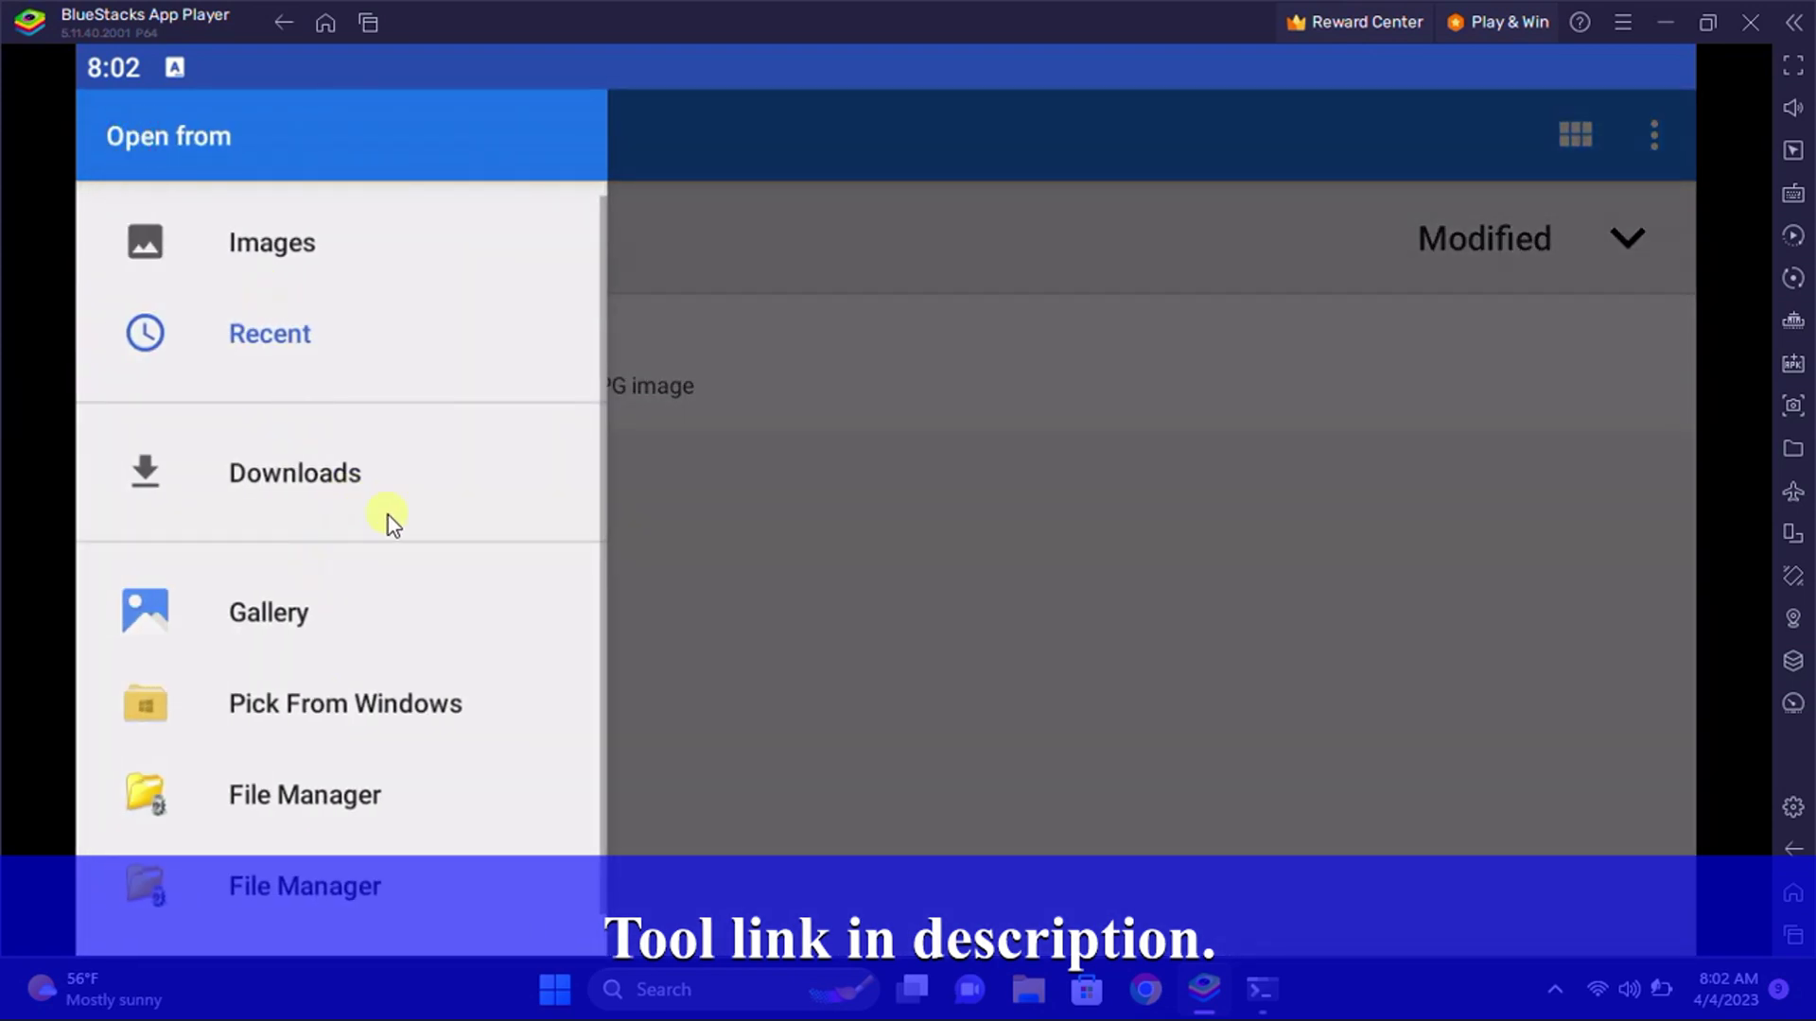
scroll(365, 662, down, 2)
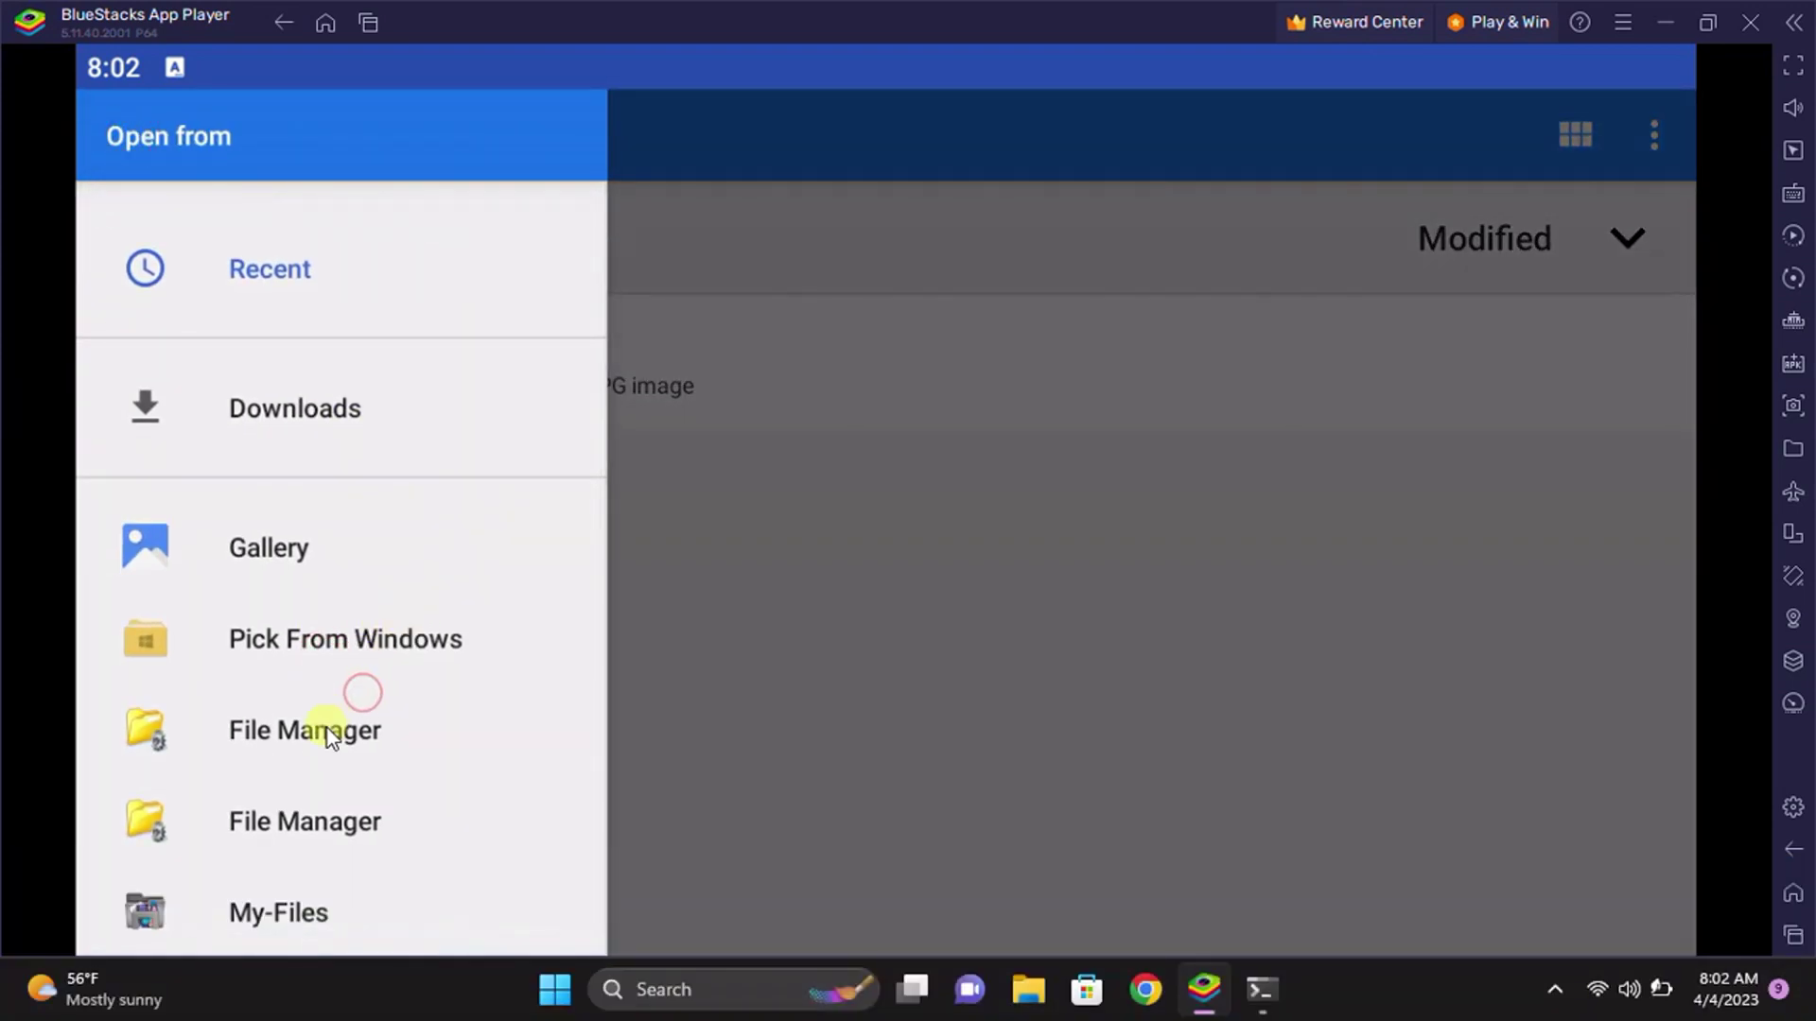
click(325, 739)
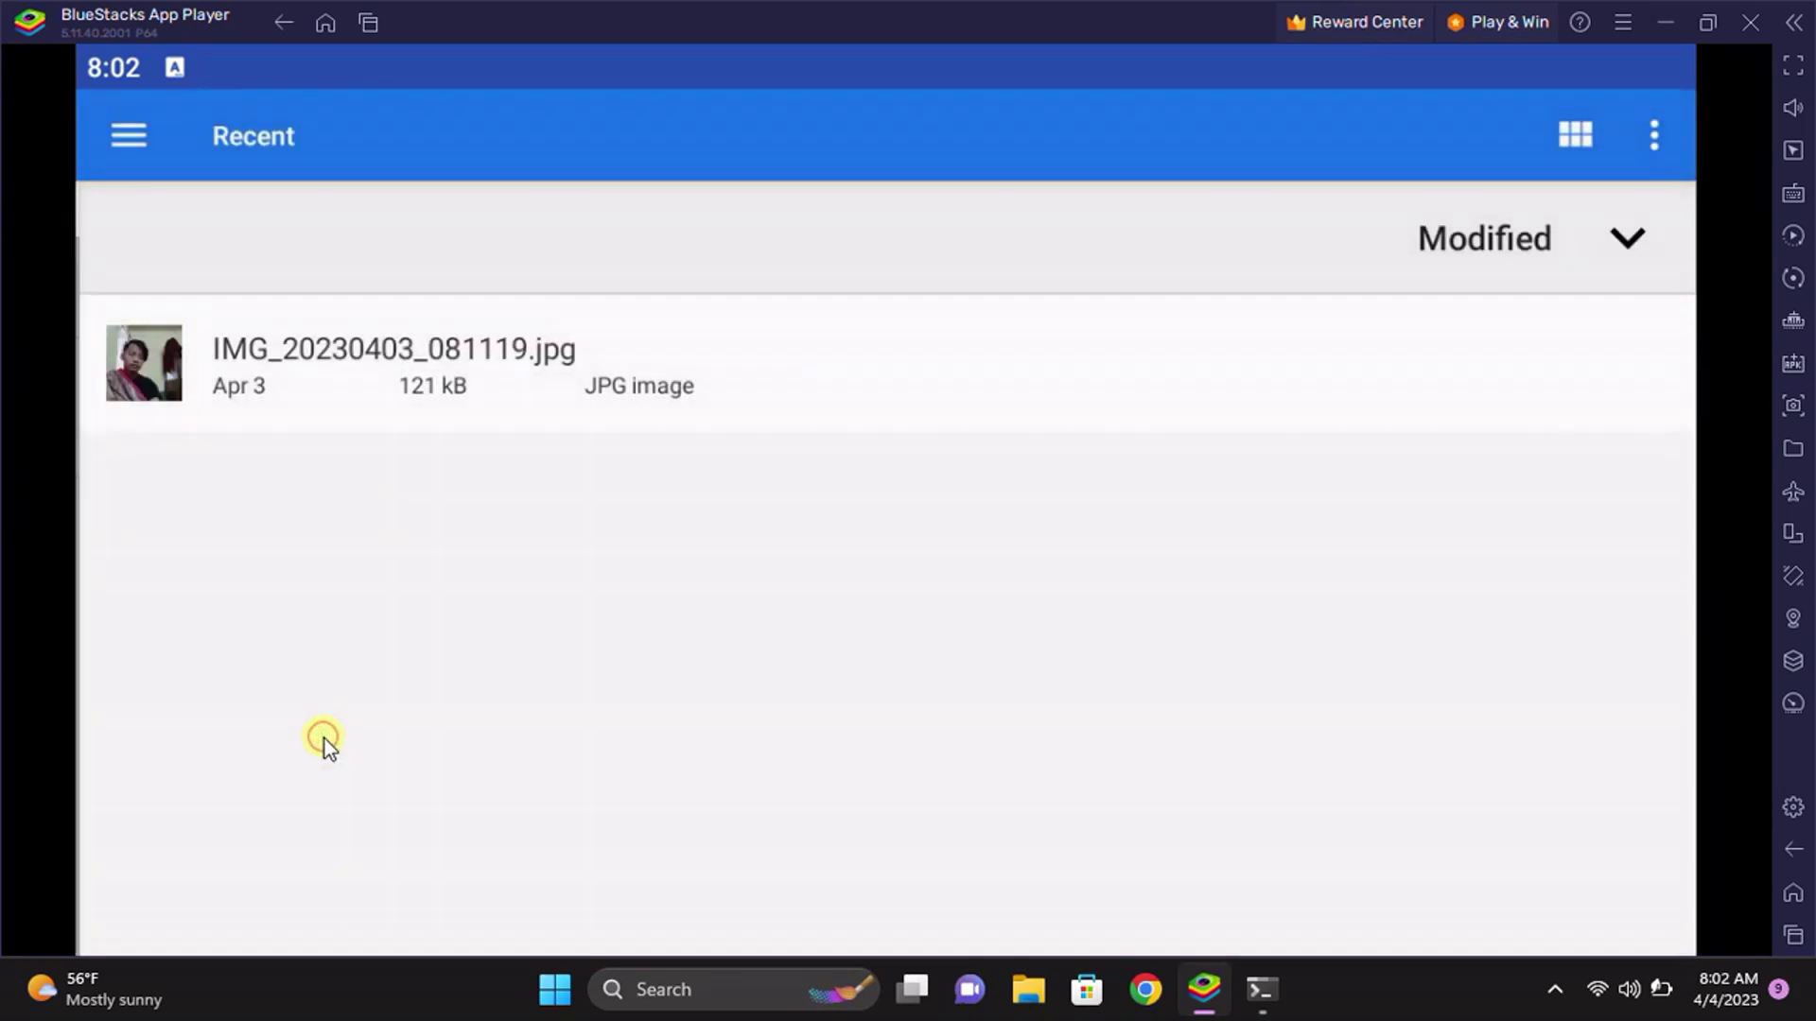
click(529, 610)
scroll(494, 653, down, 10)
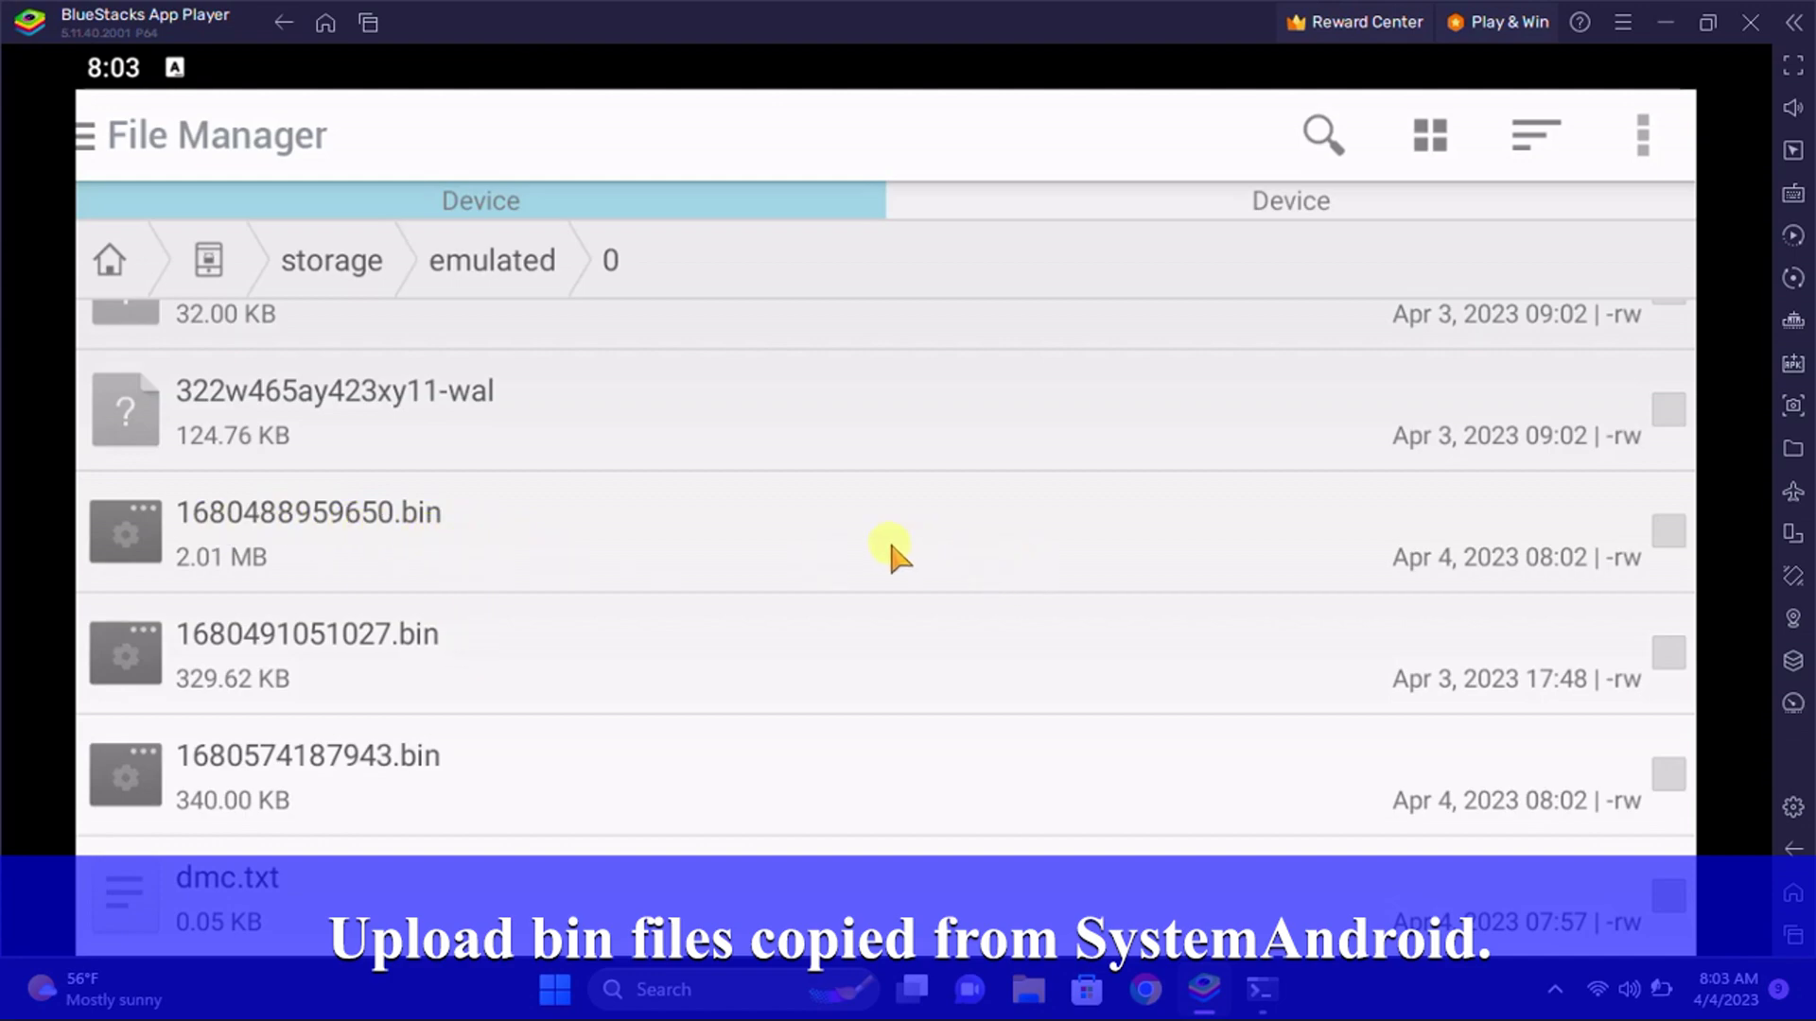
click(667, 526)
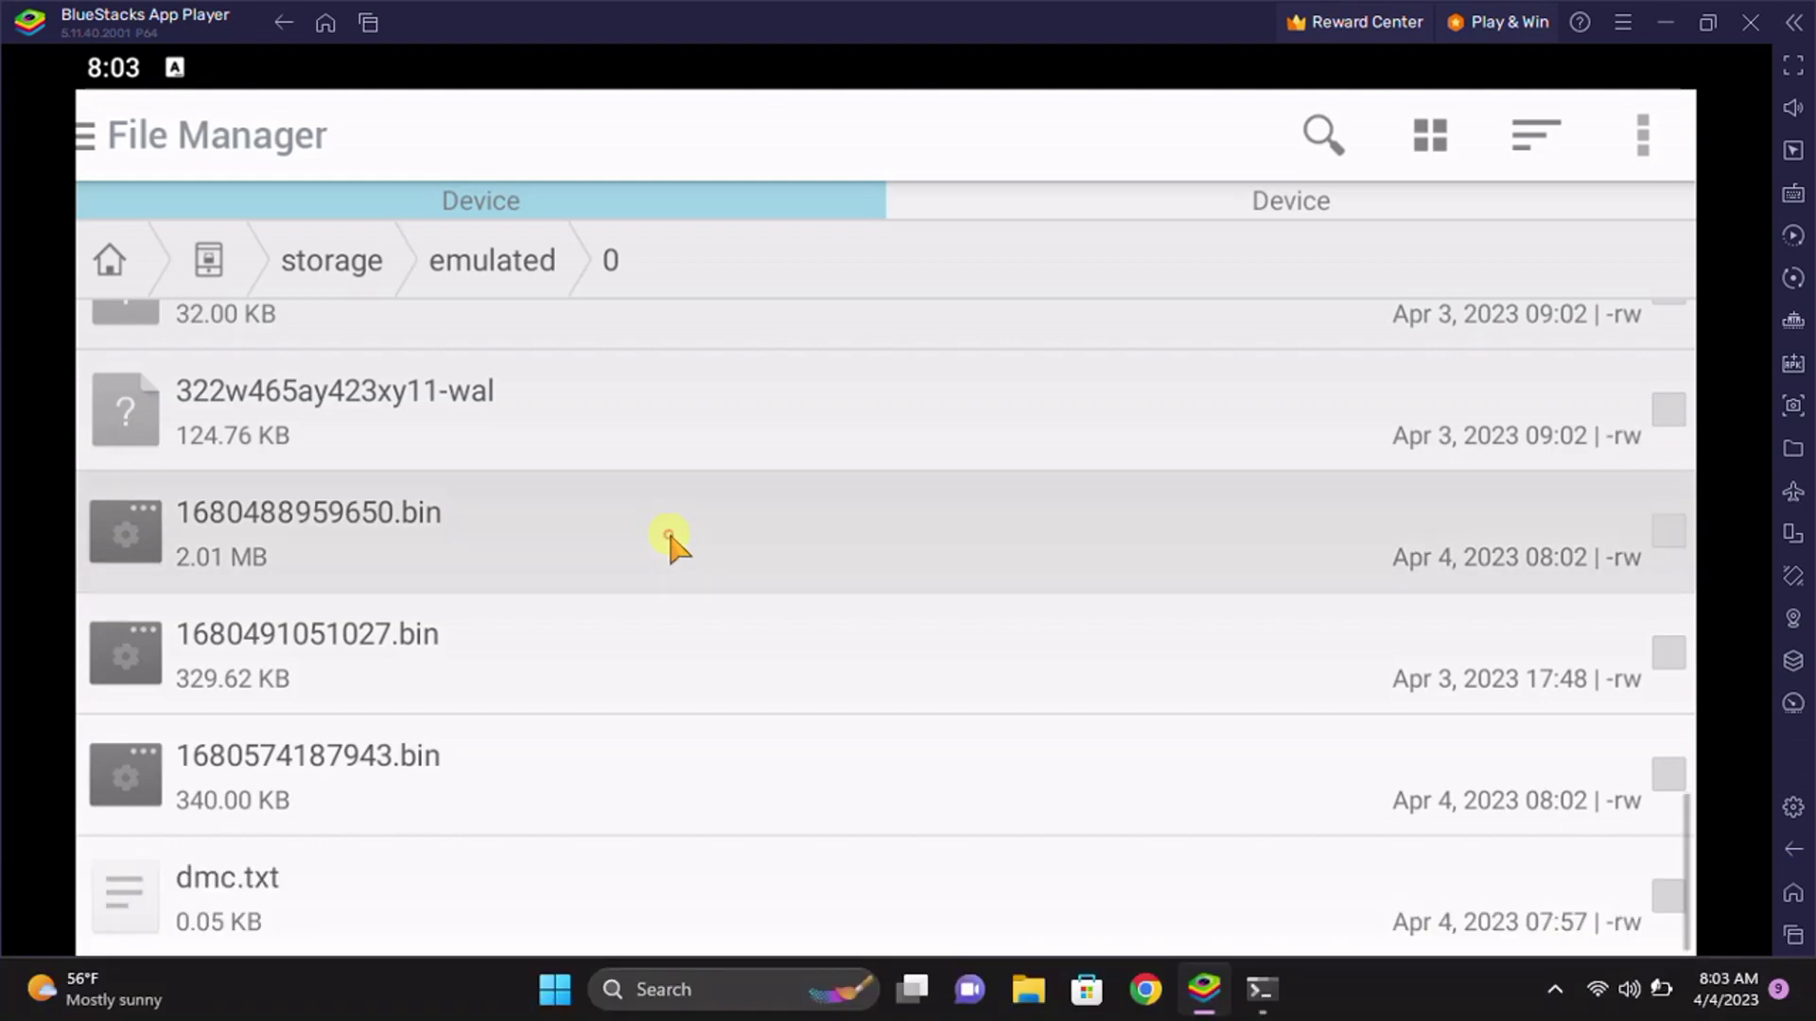
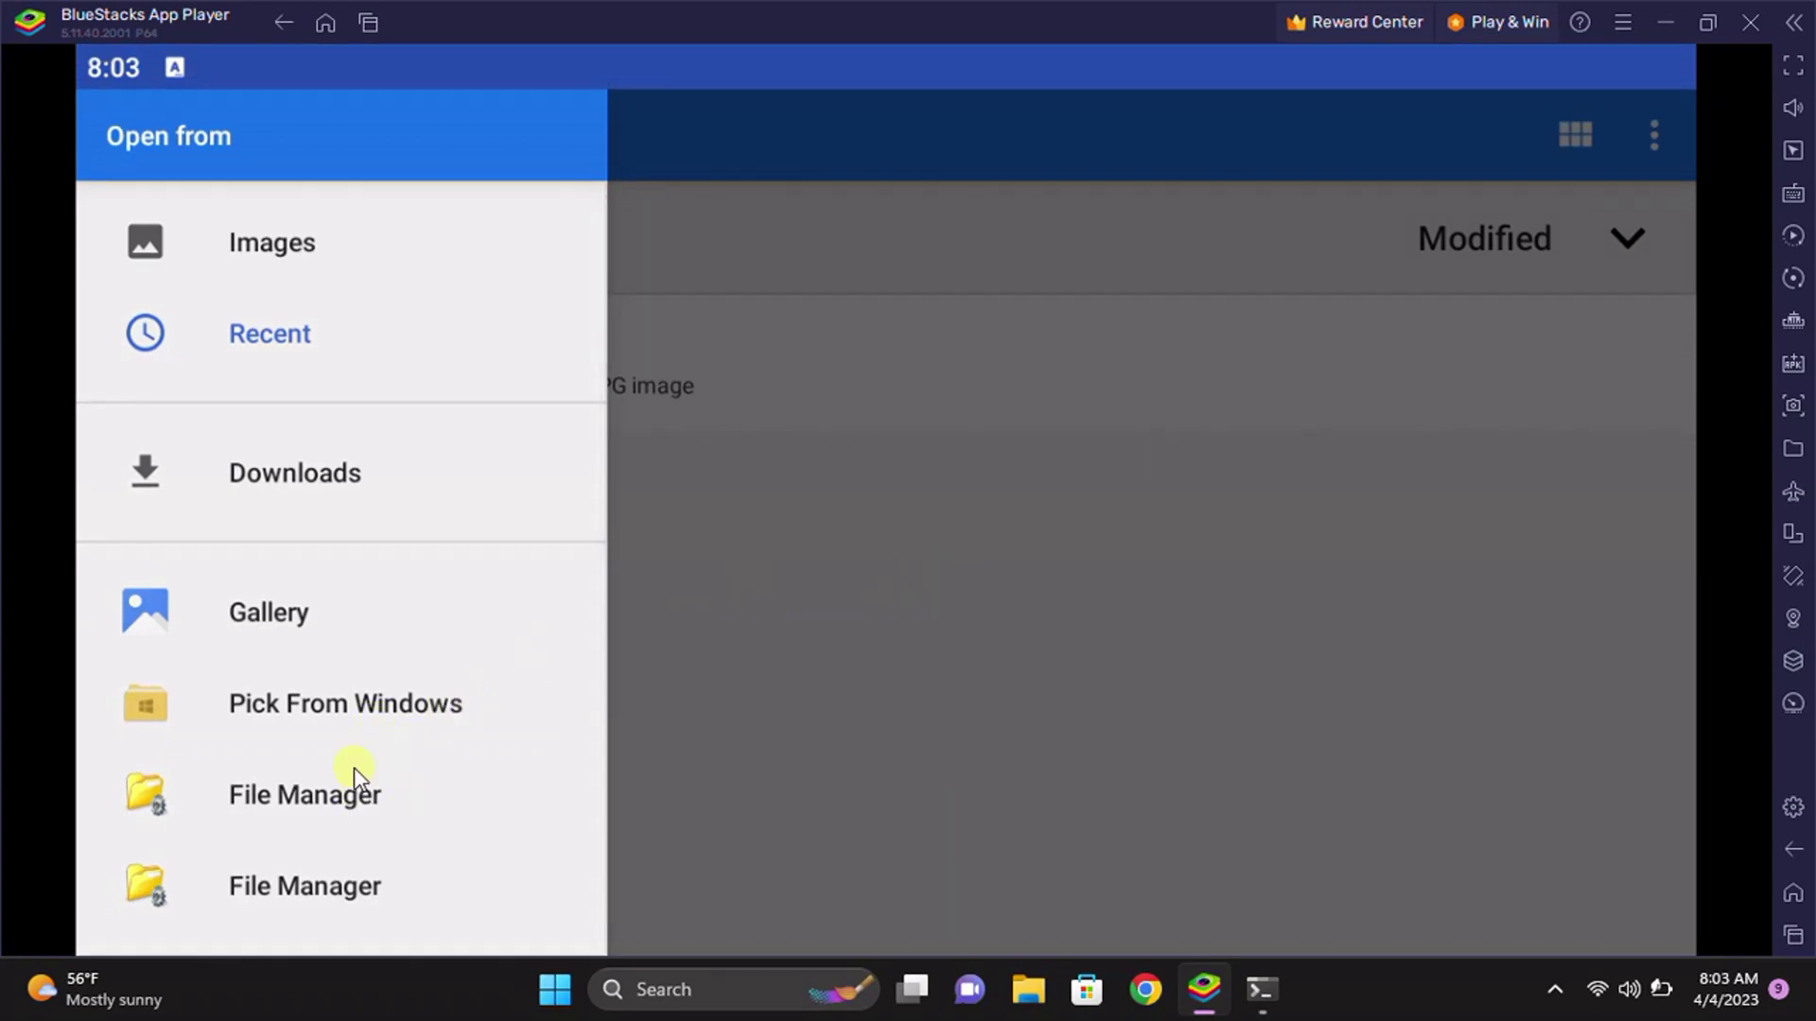
click(374, 700)
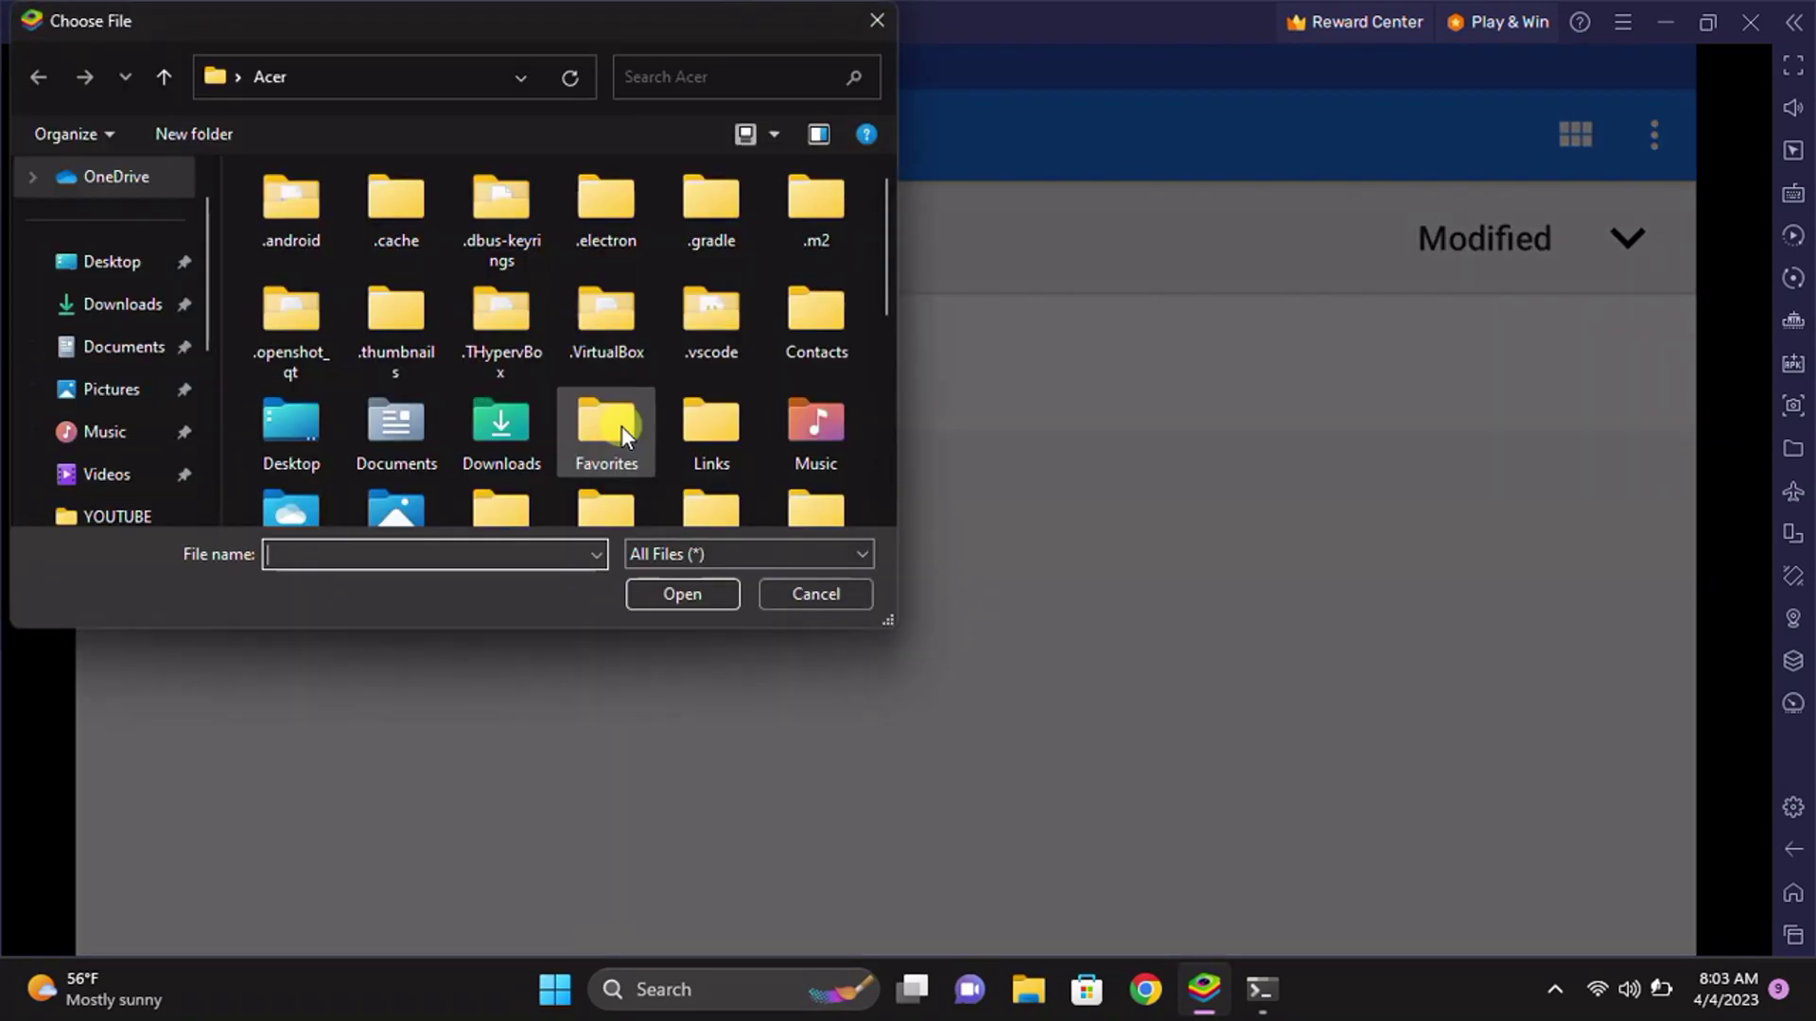
click(843, 598)
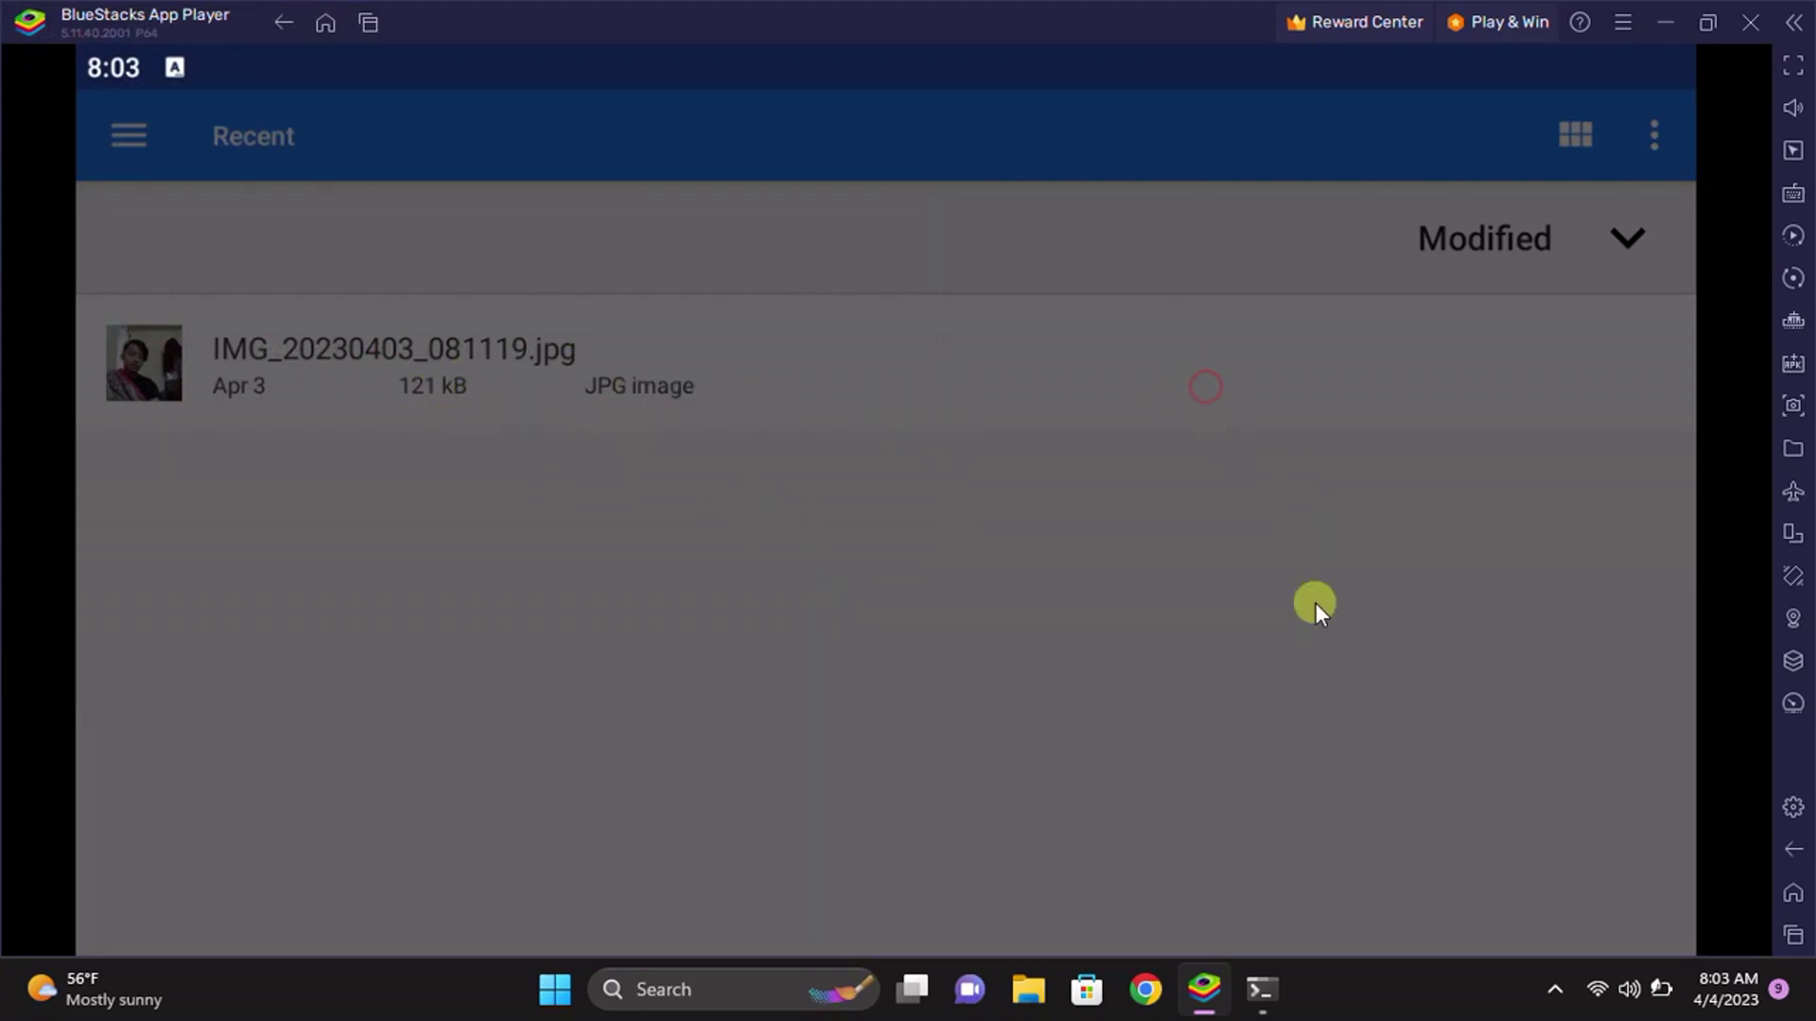
click(1763, 856)
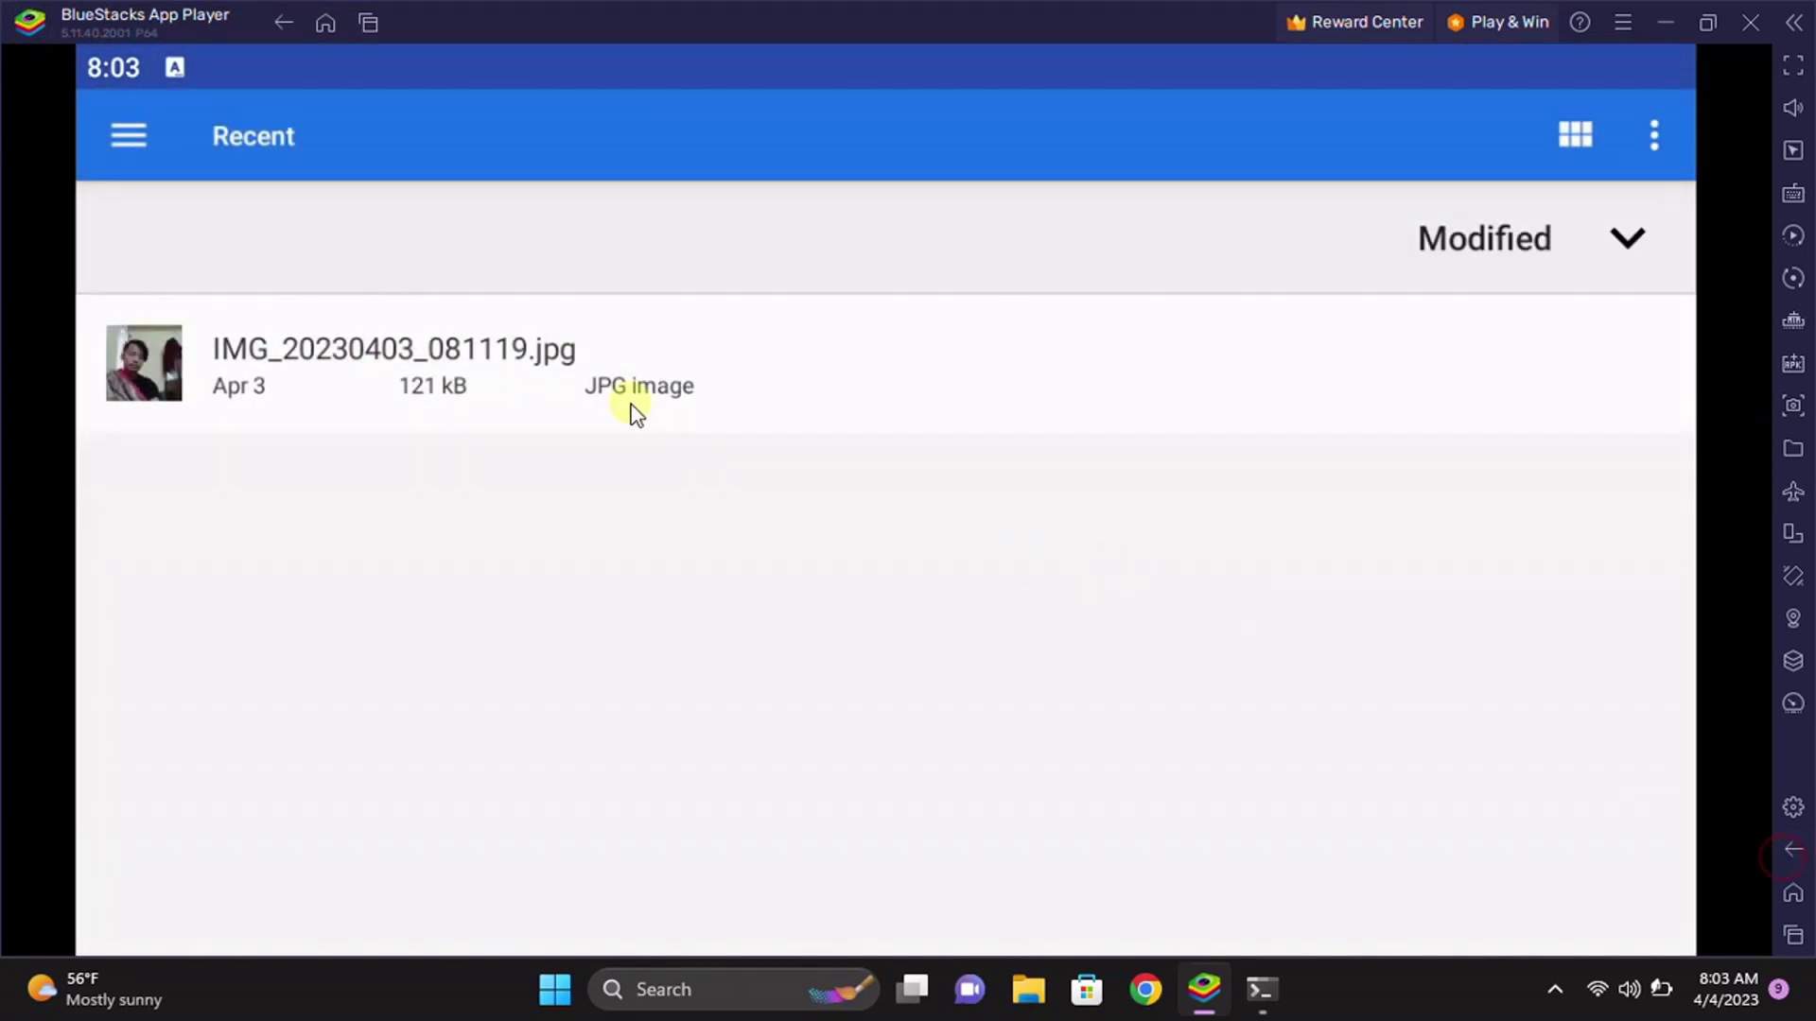
Choose 1680574187943.bin from the root storage folder through the My-Files source as the upload file and start its decryption
click(145, 142)
scroll(240, 669, down, 2)
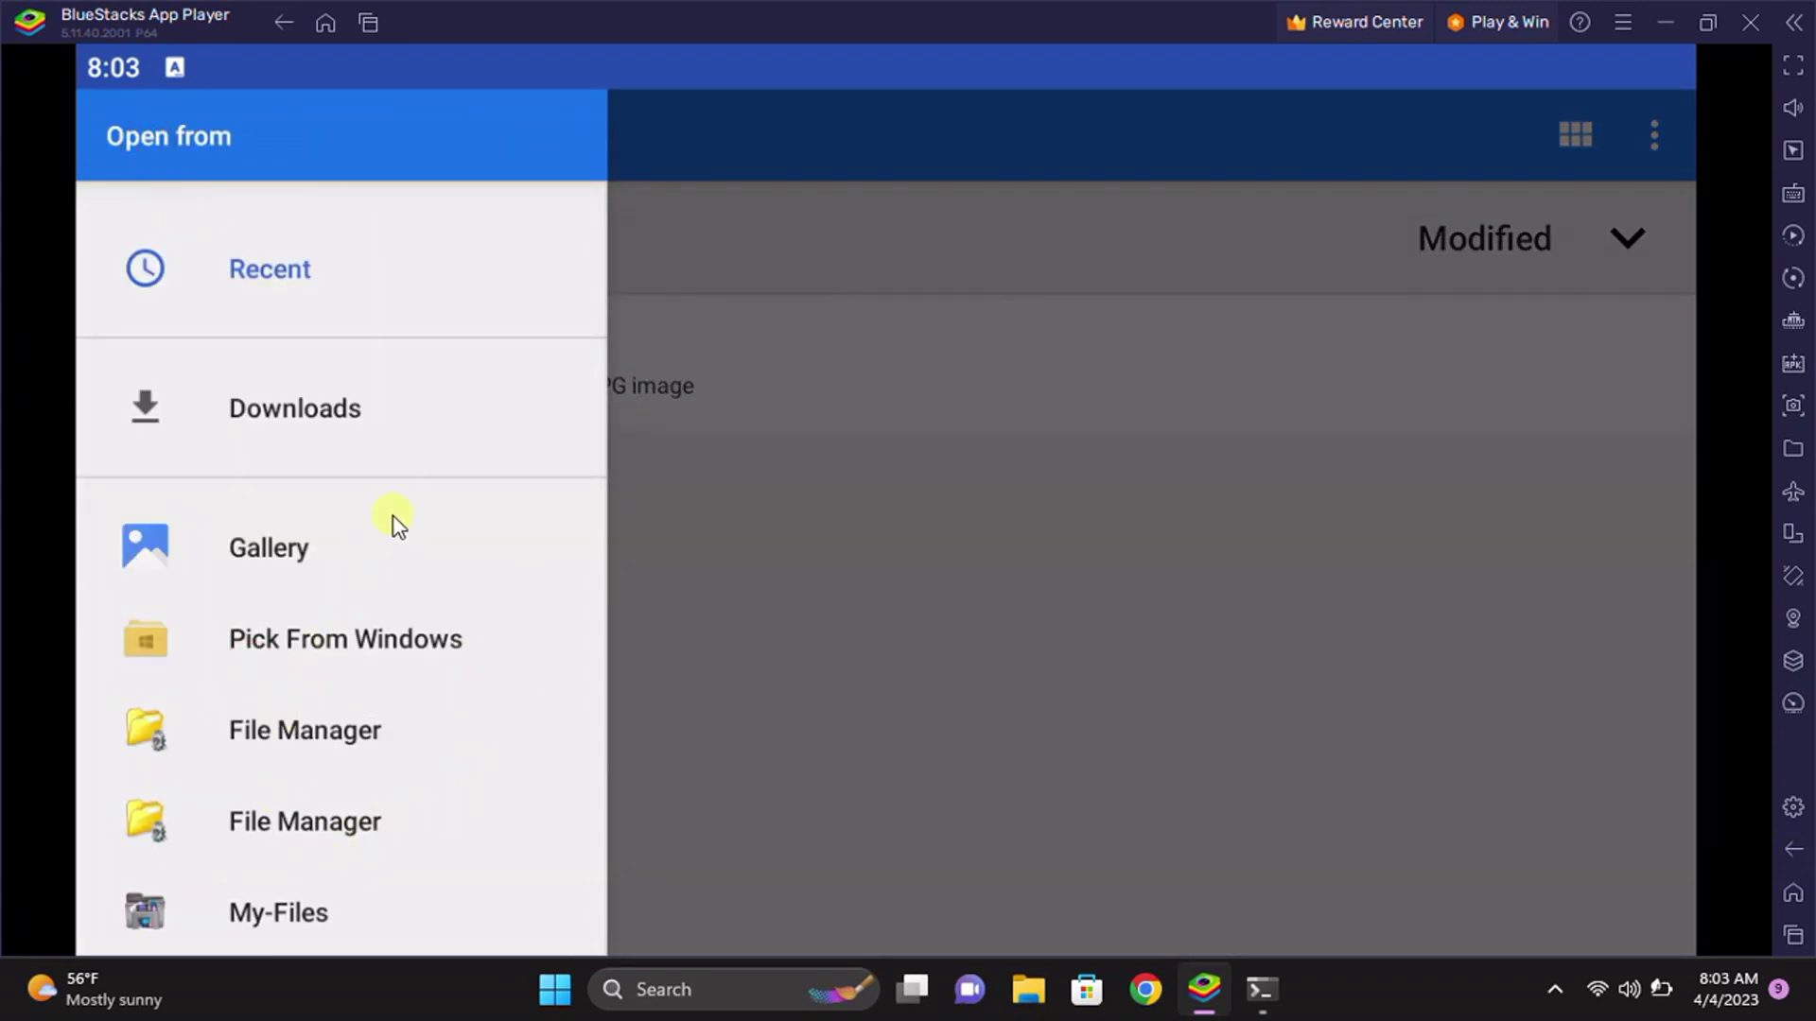
scroll(394, 520, up, 2)
scroll(397, 535, down, 2)
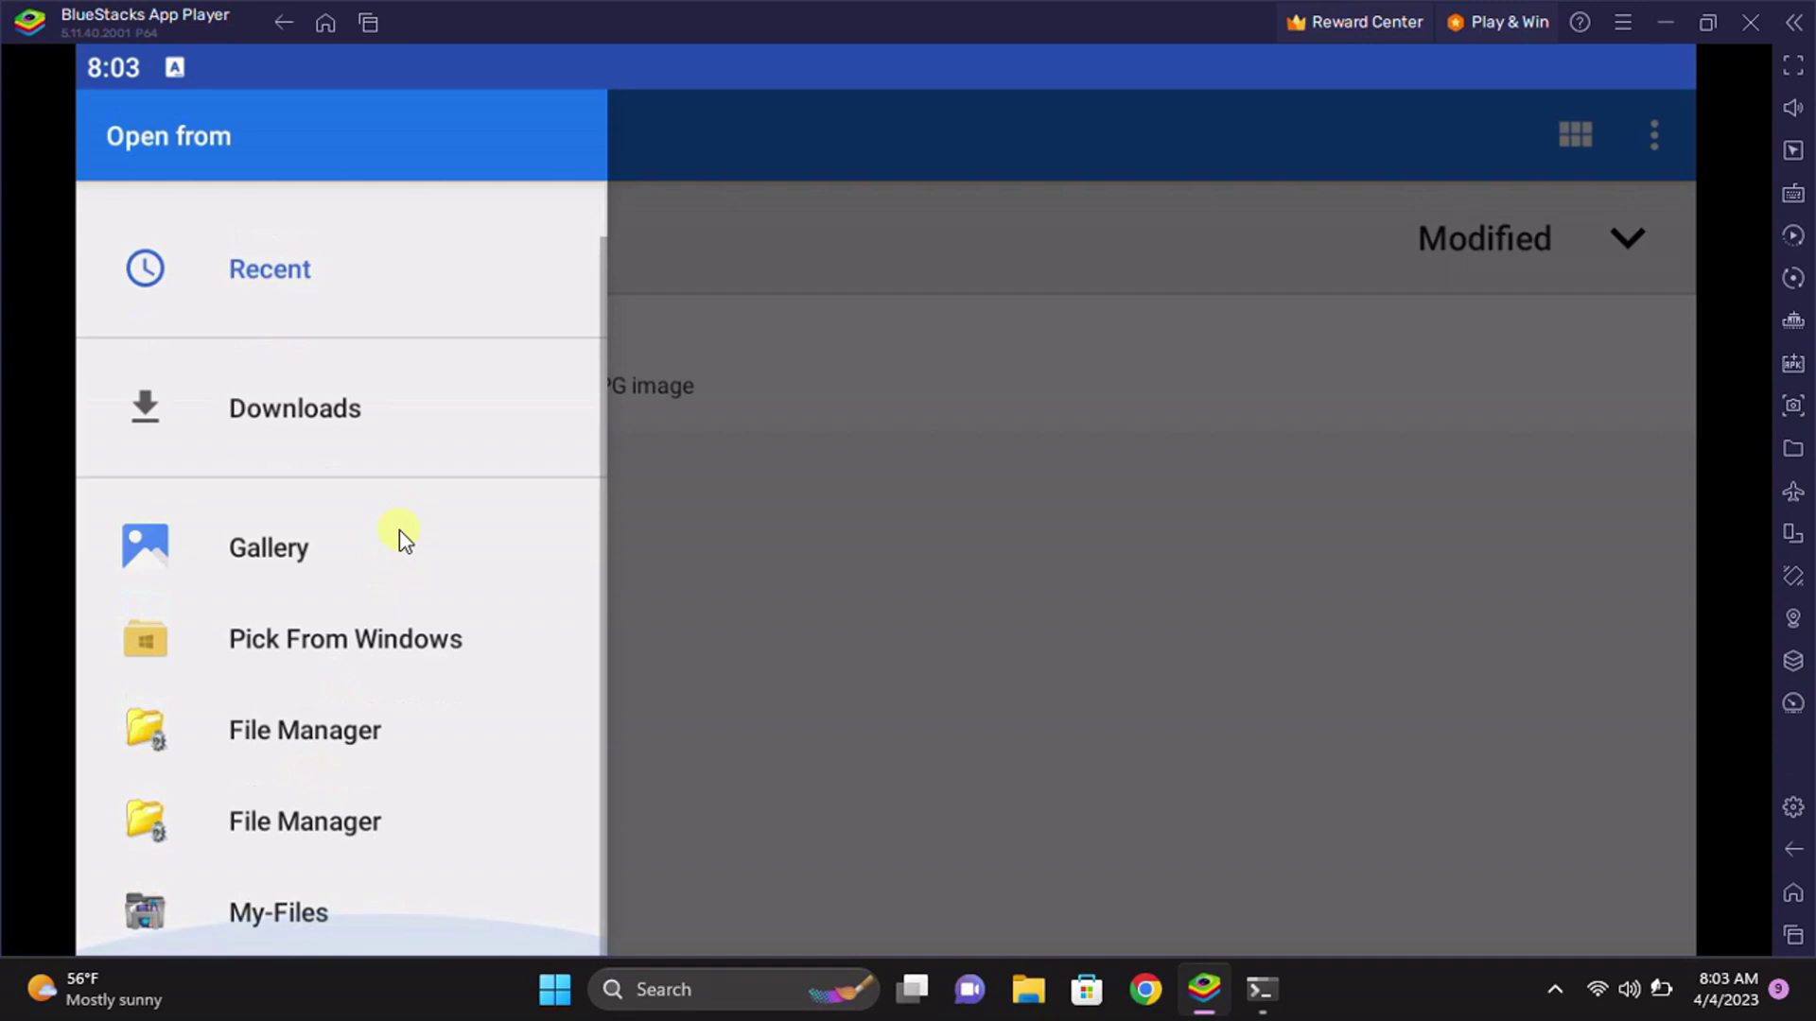
click(307, 929)
scroll(527, 582, down, 15)
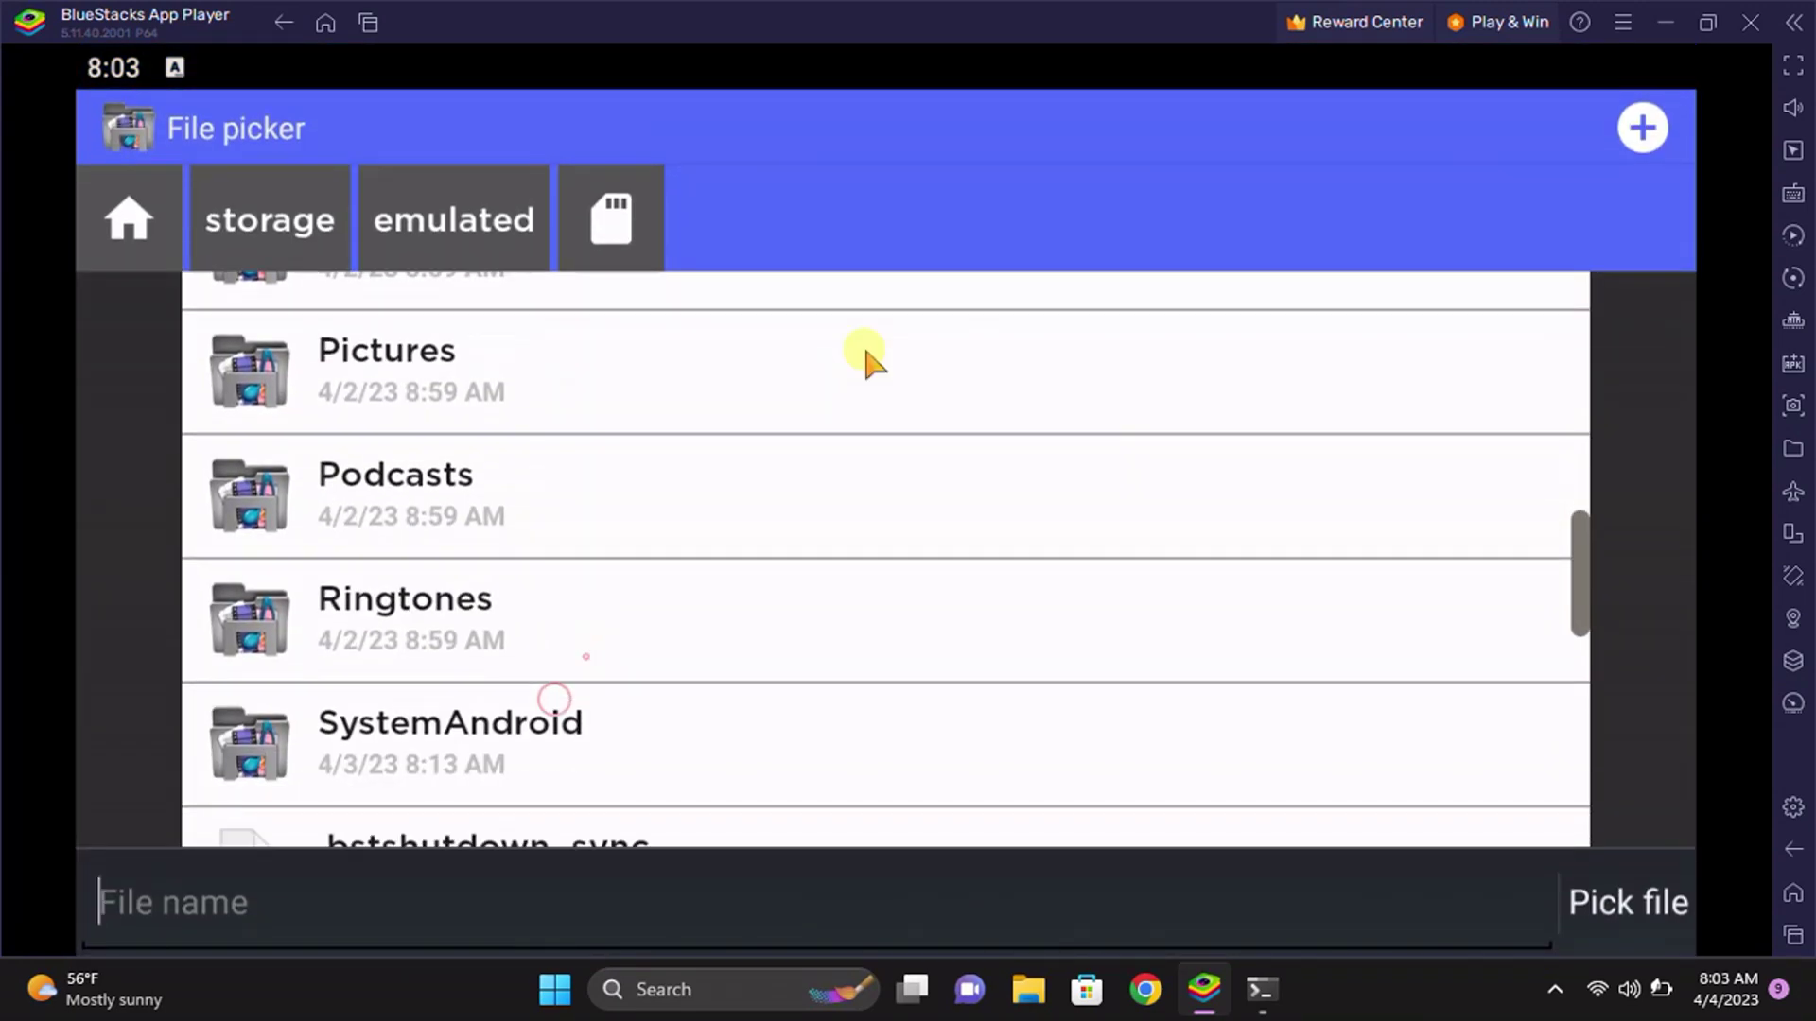
scroll(828, 738, up, 4)
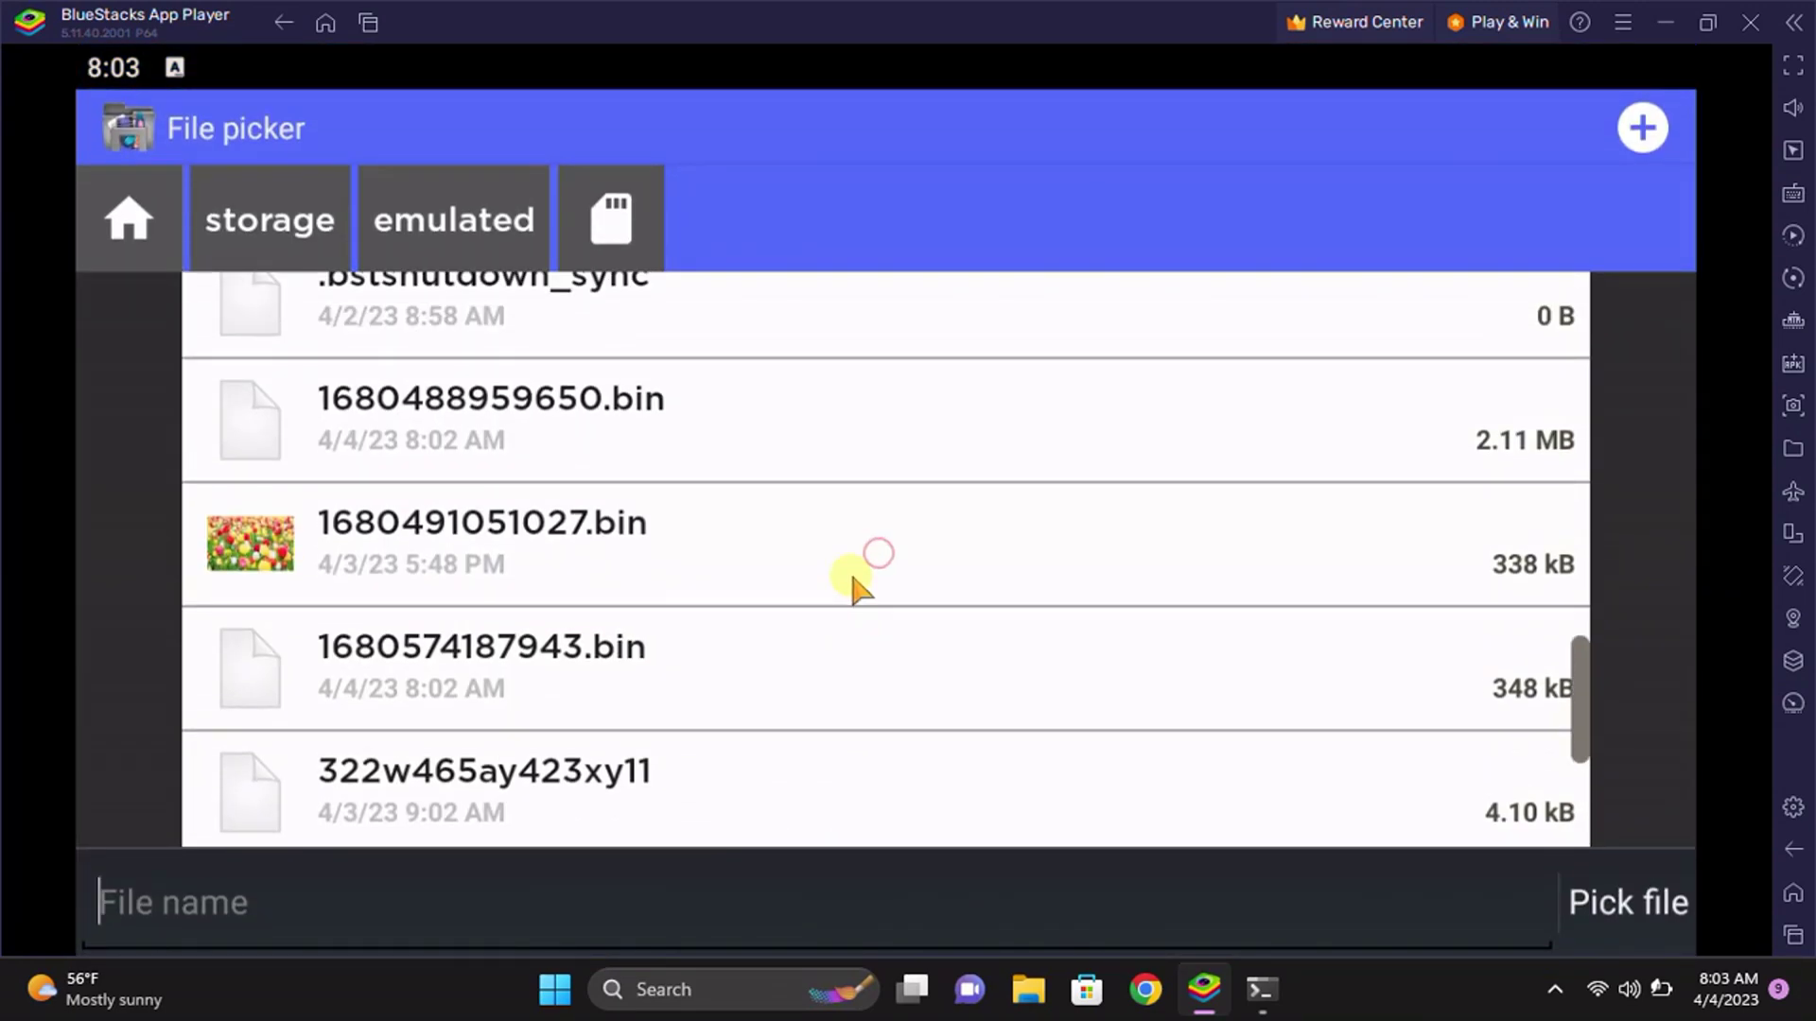
scroll(759, 550, down, 3)
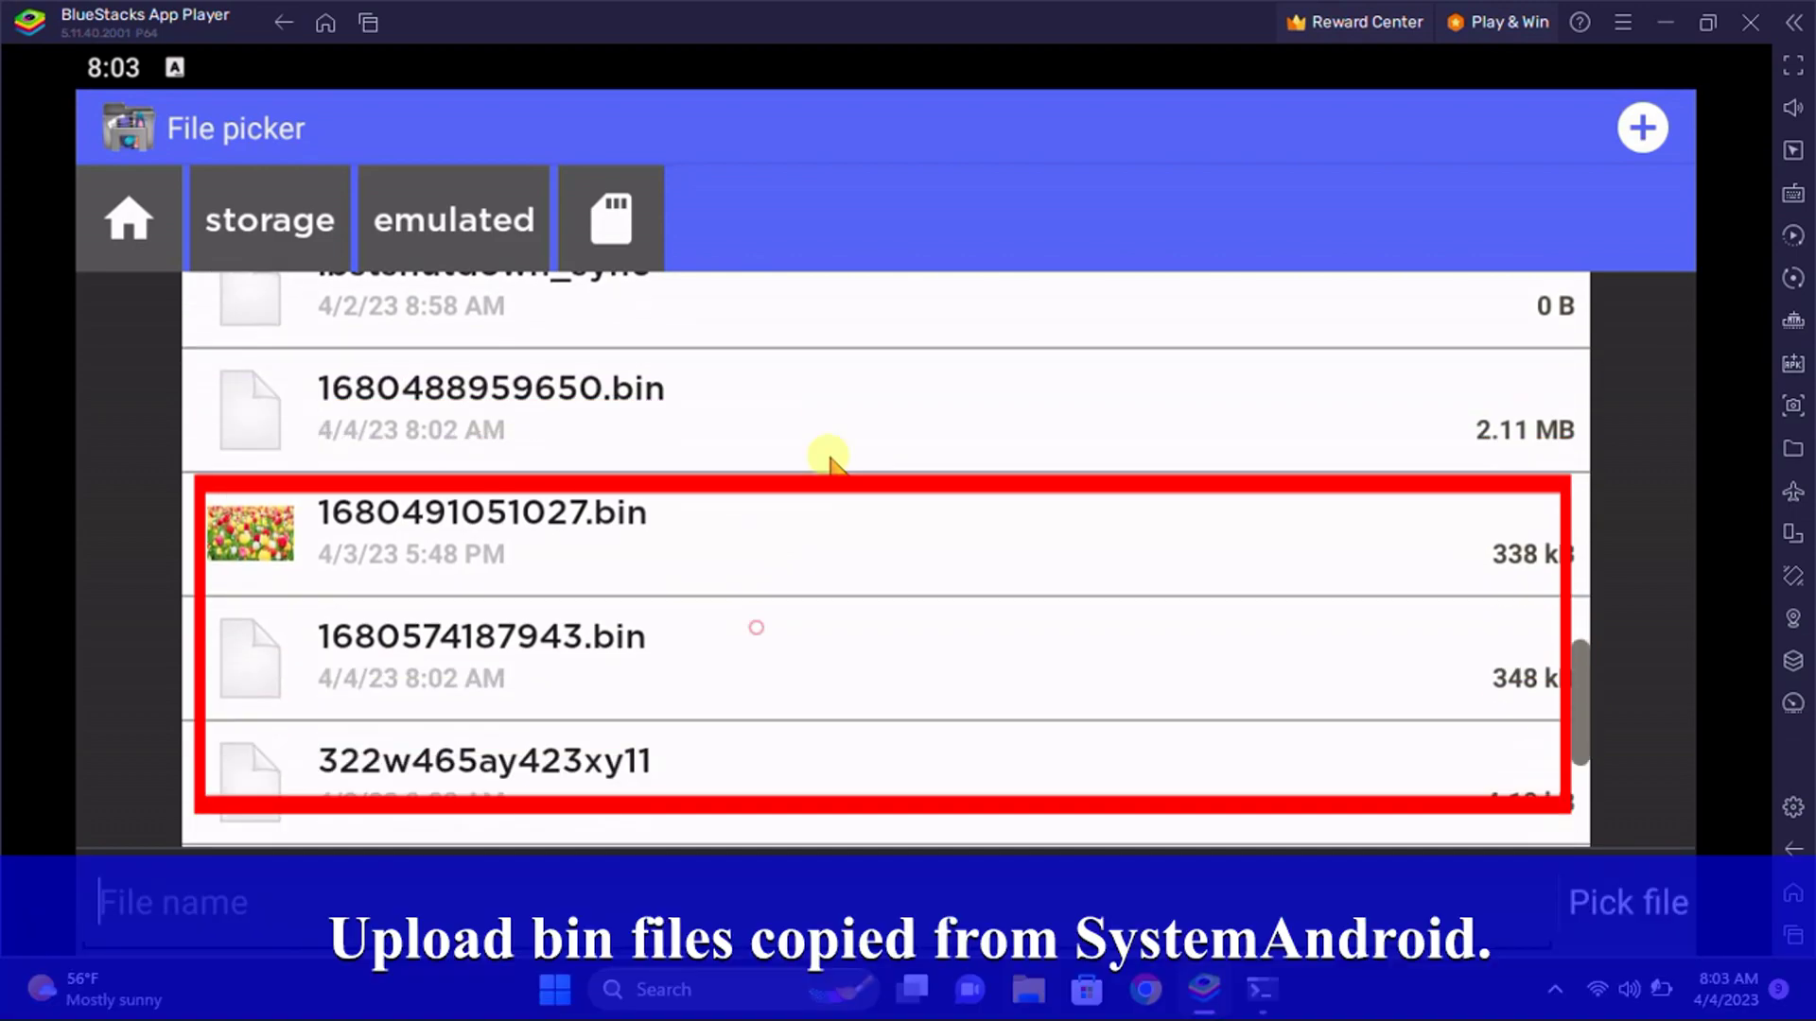
click(750, 568)
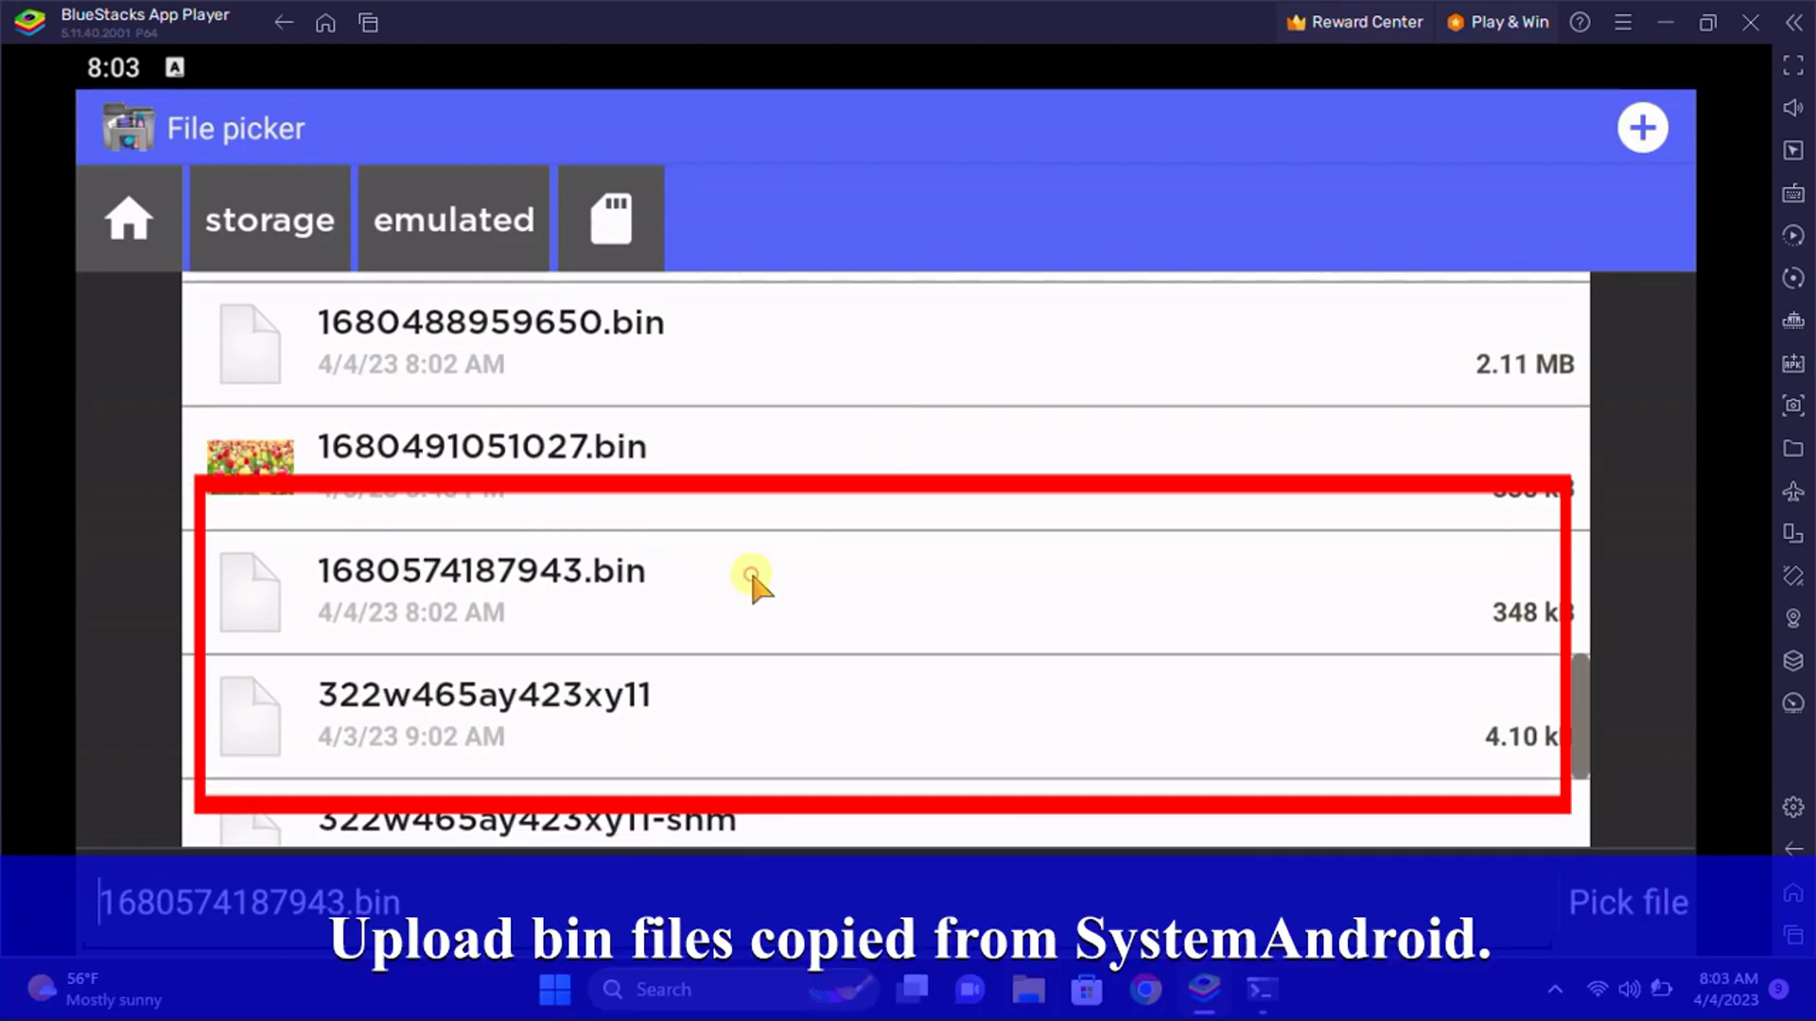
click(1602, 899)
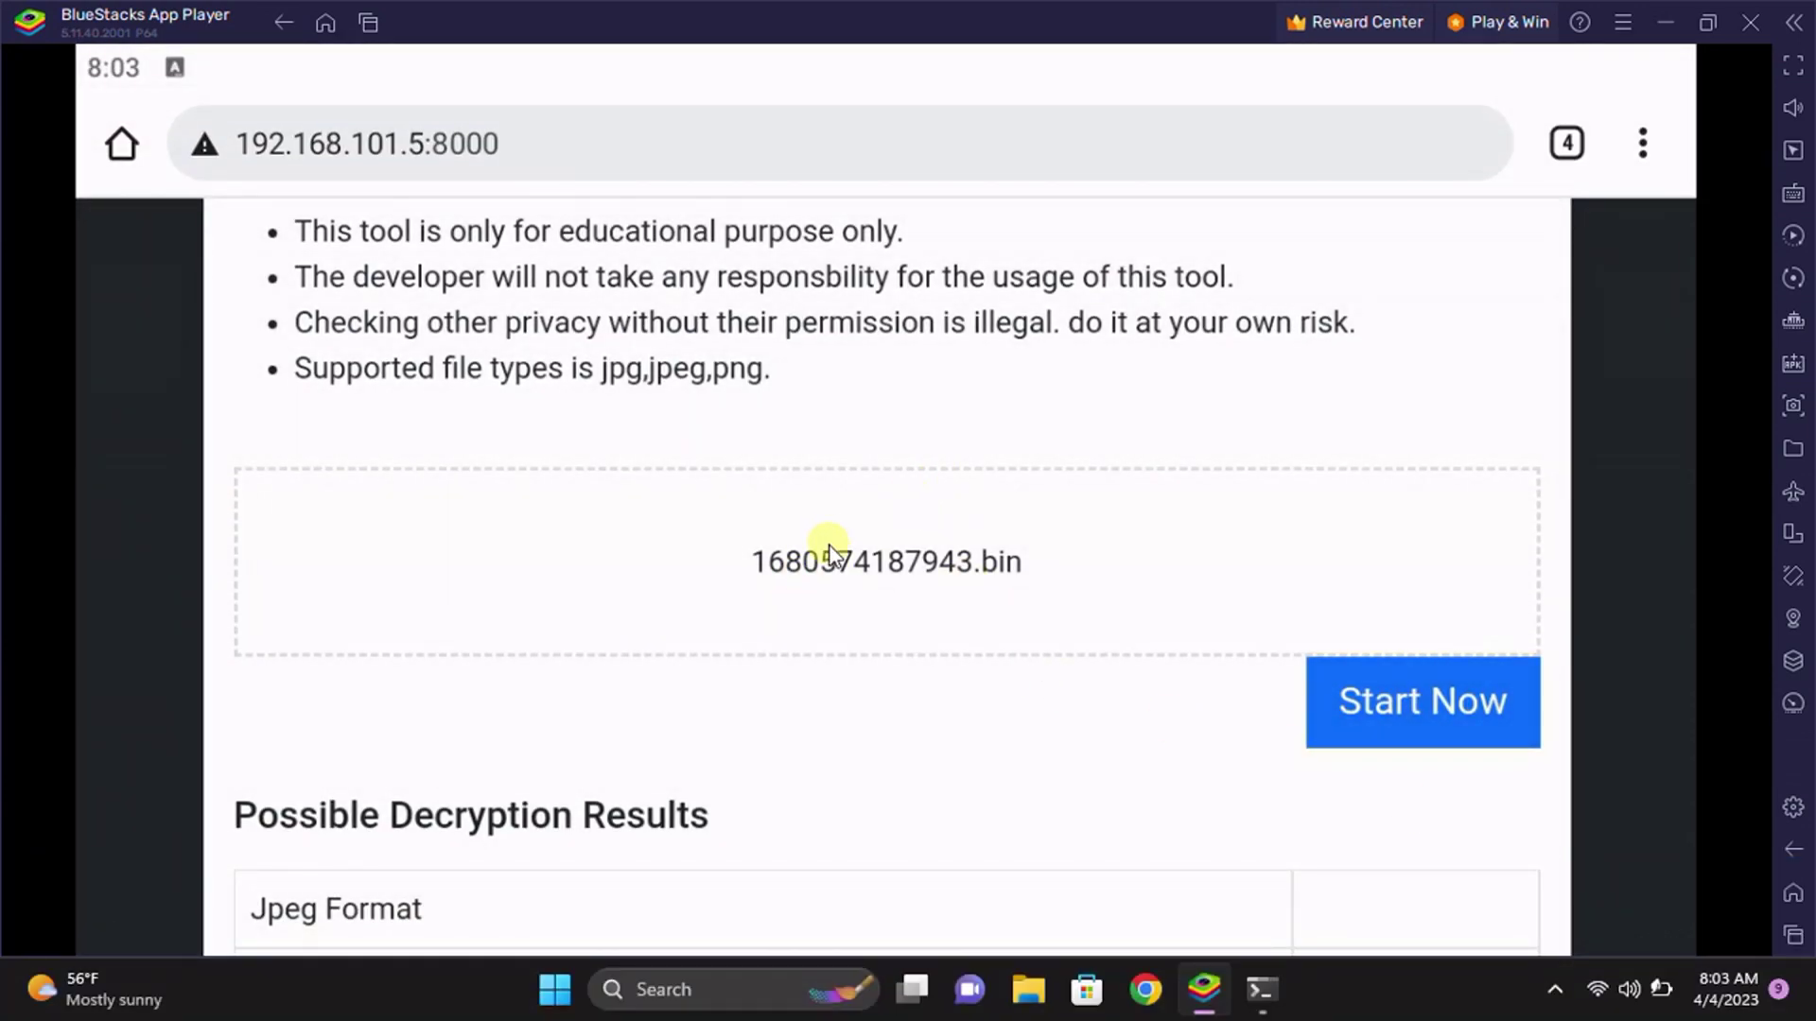
scroll(1042, 621, down, 1)
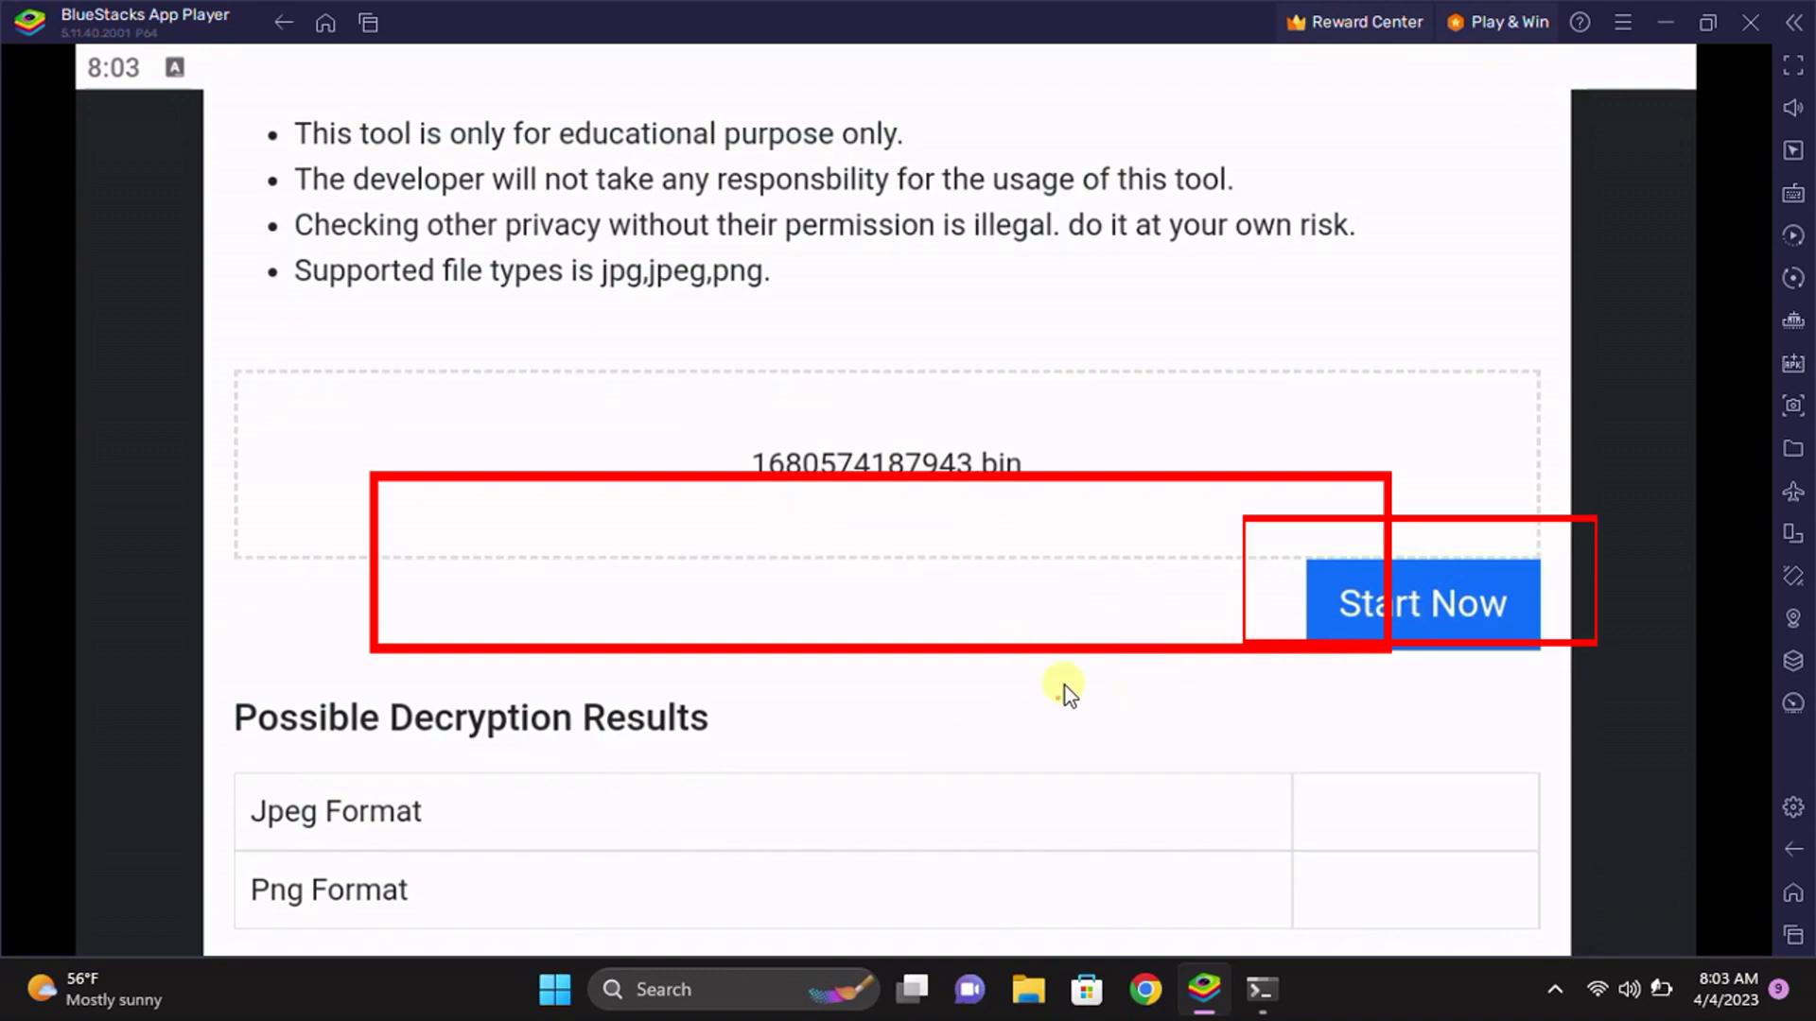
click(1395, 555)
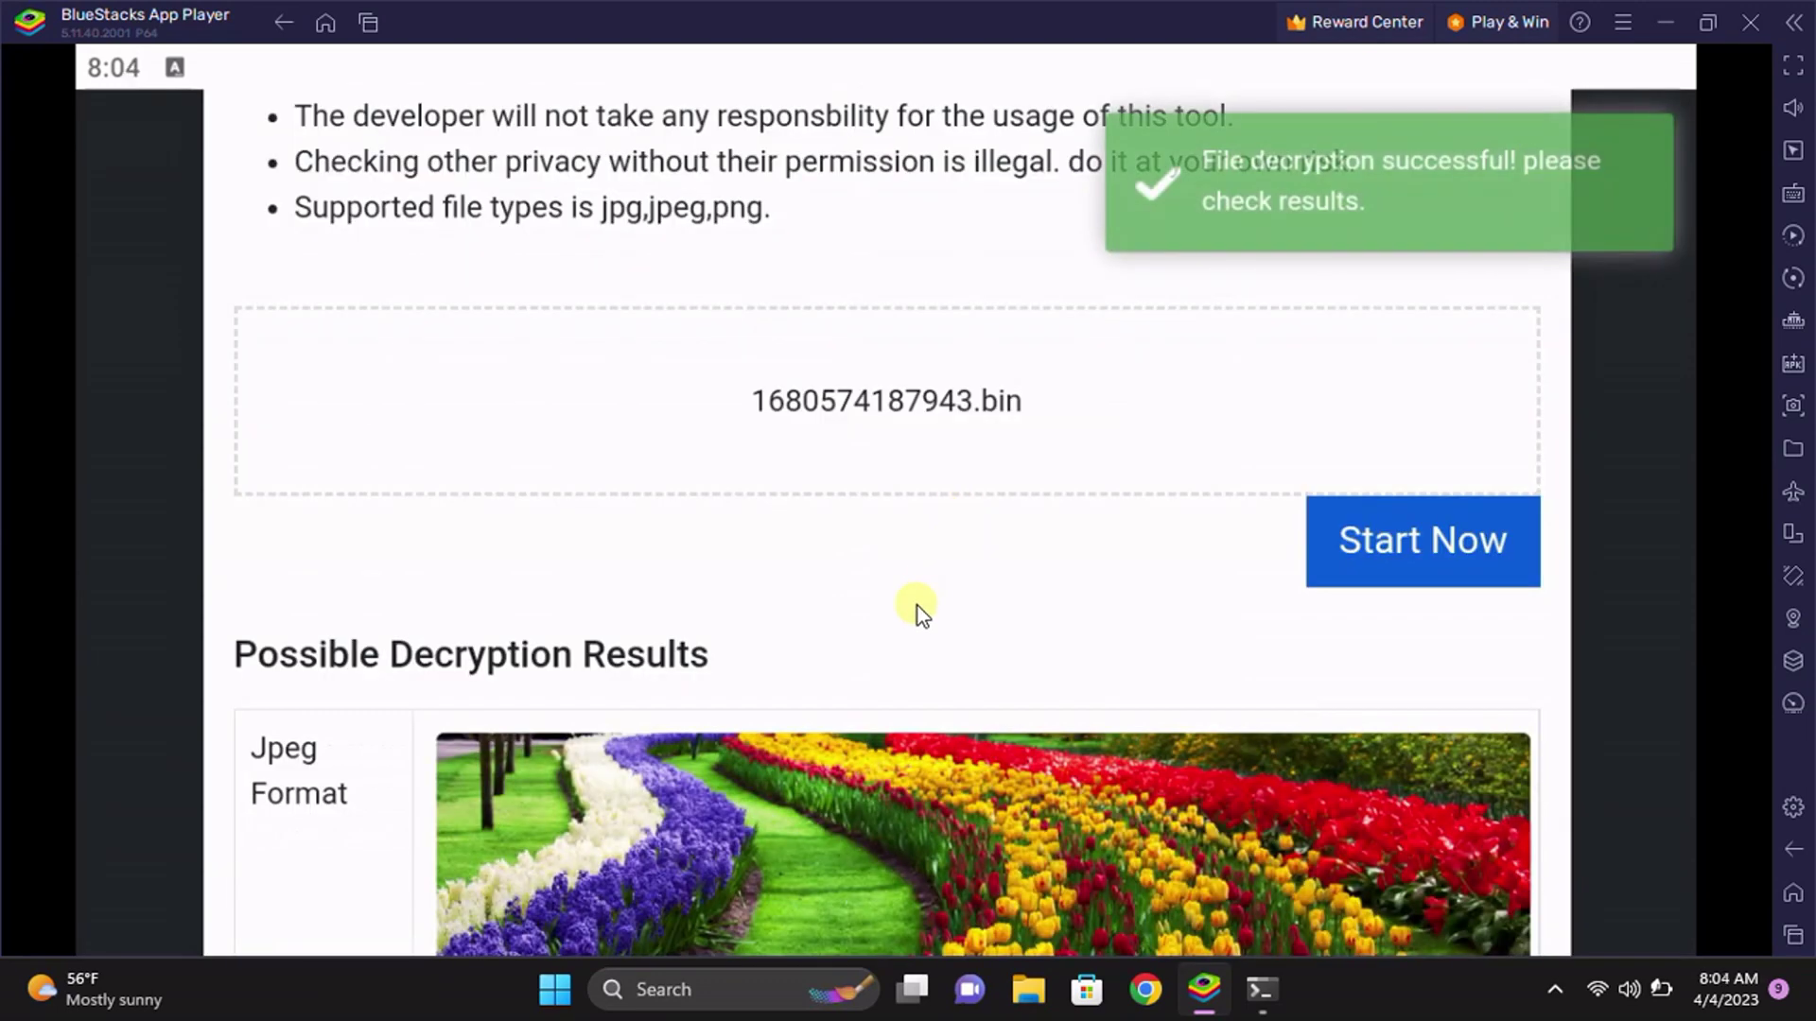
Examine the possible decryption results for 1680574187943.bin in the Jpeg and Png format rows
drag(917, 607, 1011, 410)
drag(851, 645, 941, 464)
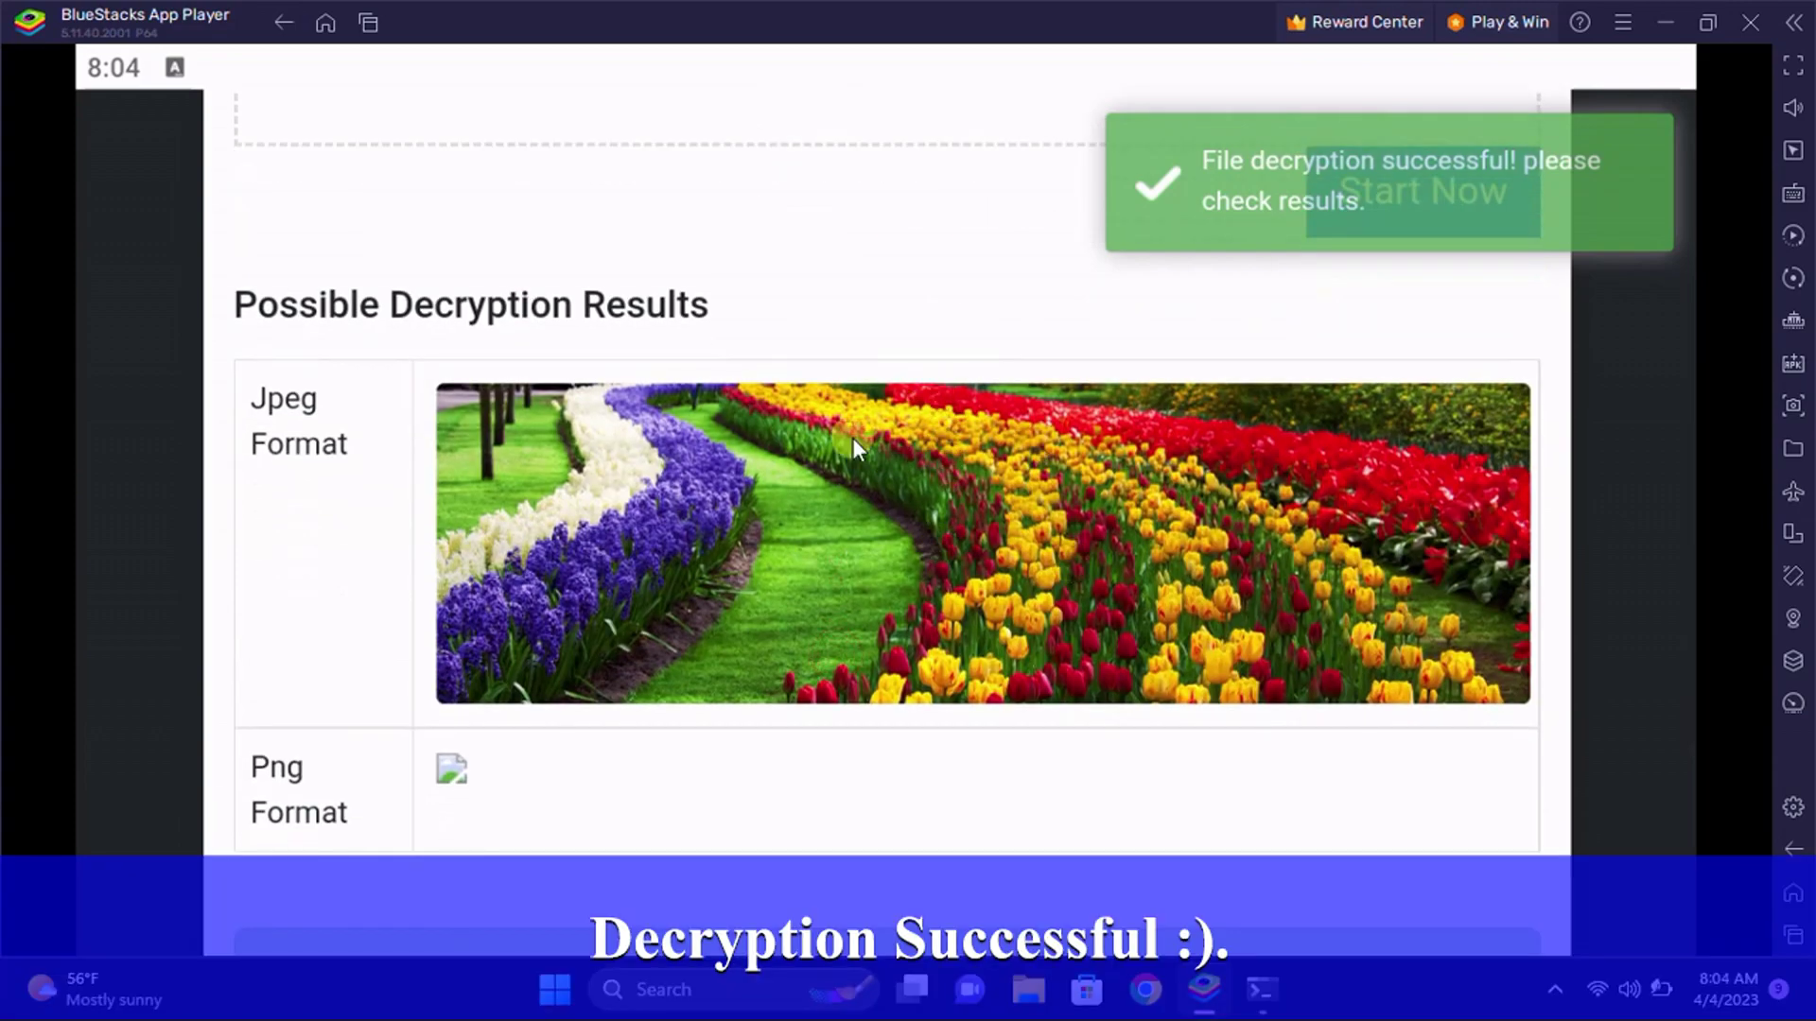
drag(804, 743, 842, 448)
drag(964, 413, 1013, 432)
drag(859, 607, 926, 438)
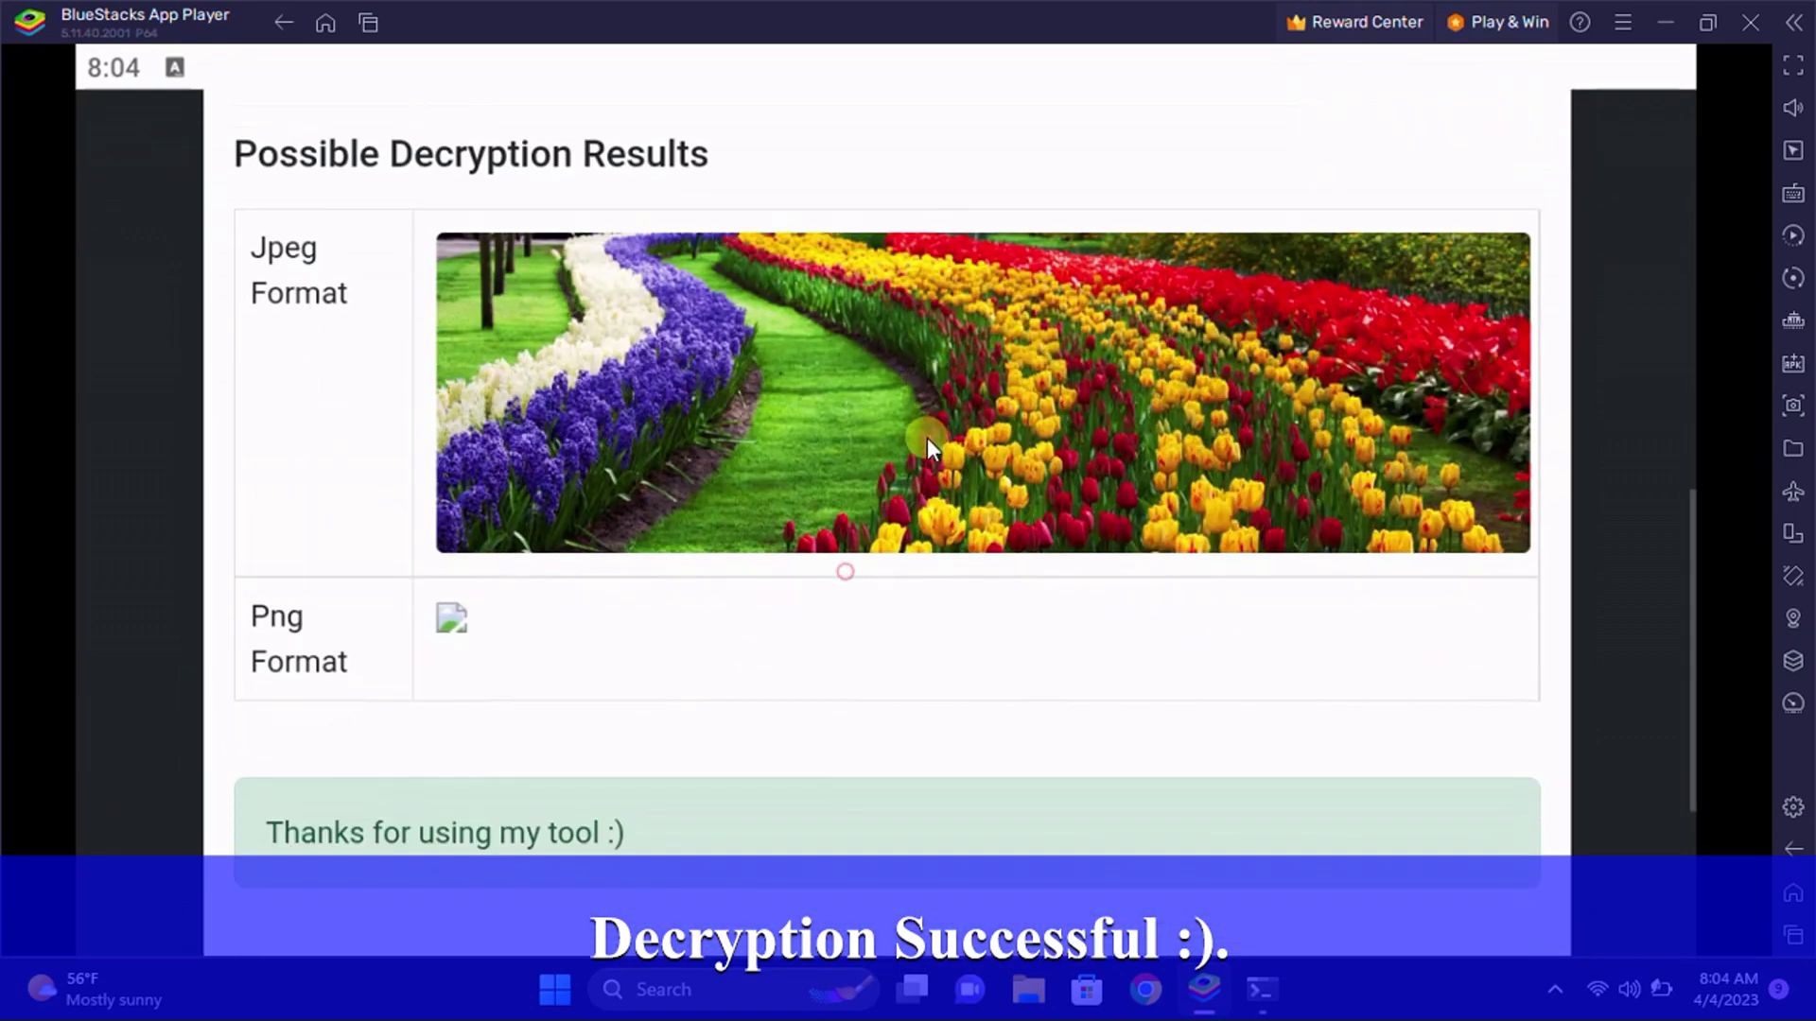
drag(892, 378, 881, 622)
drag(958, 484, 884, 637)
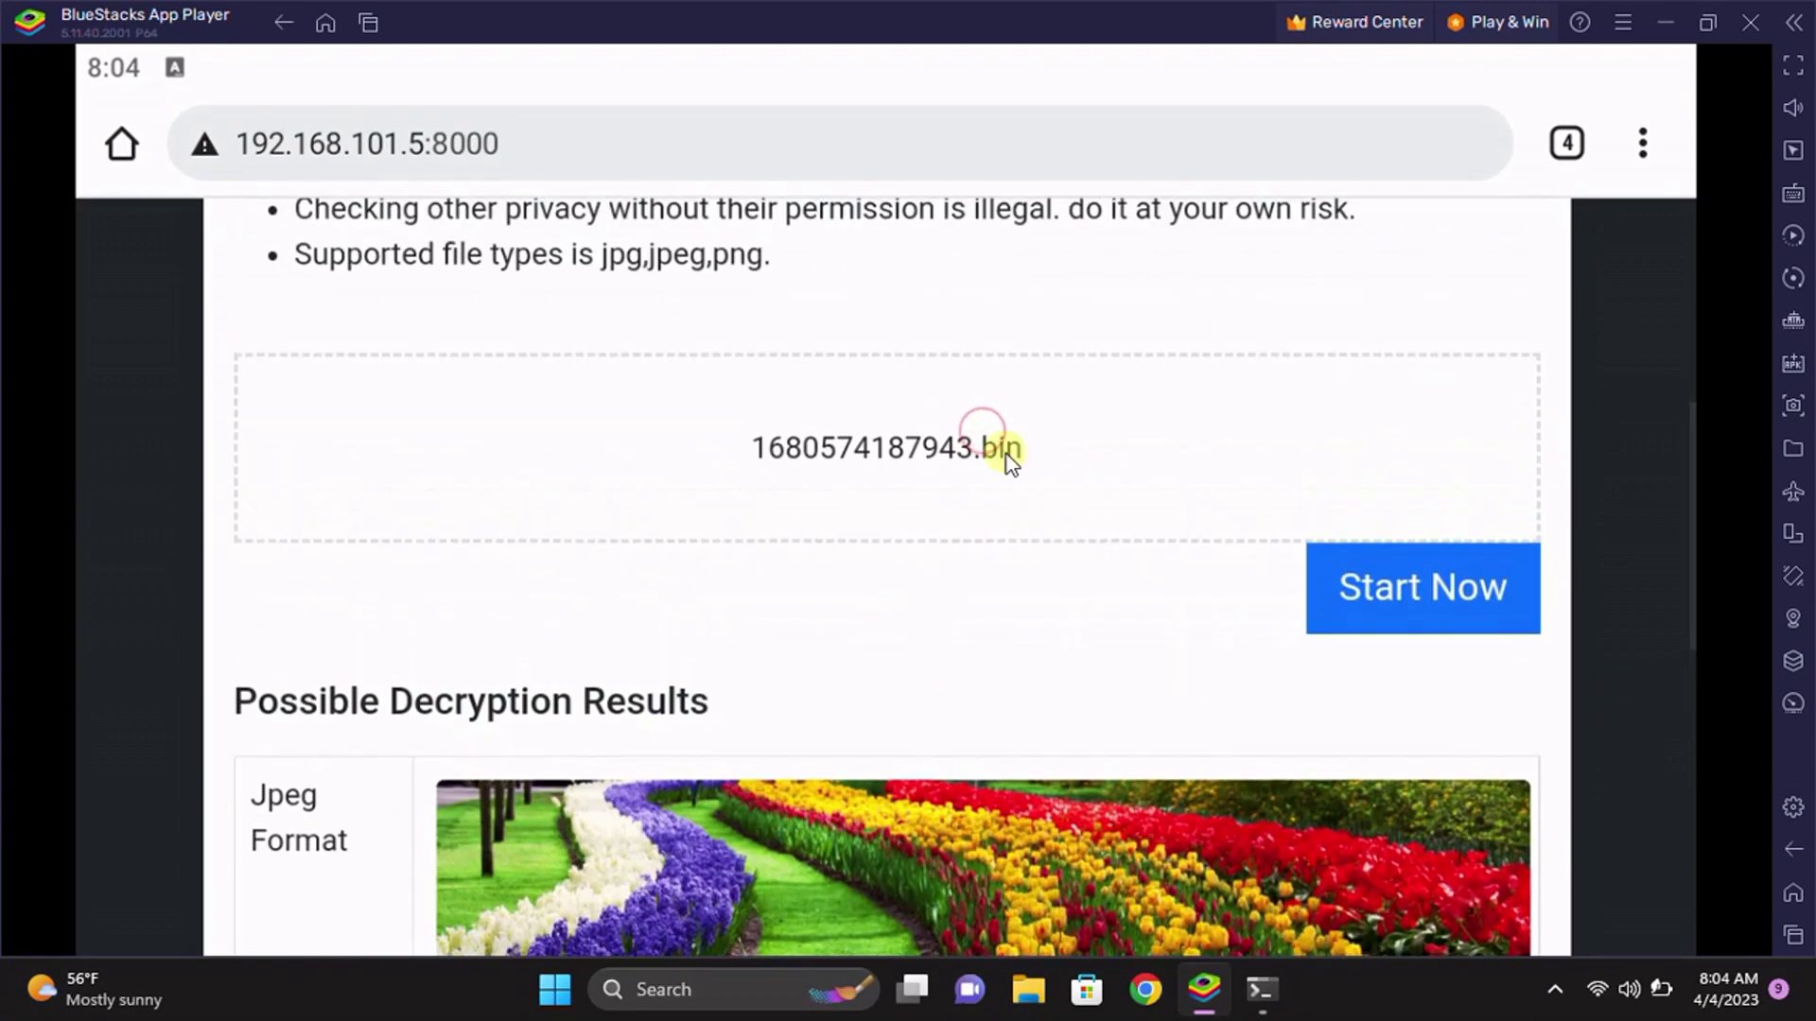
mouse_move(1006, 454)
mouse_down()
mouse_move(832, 722)
mouse_move(1000, 438)
mouse_up()
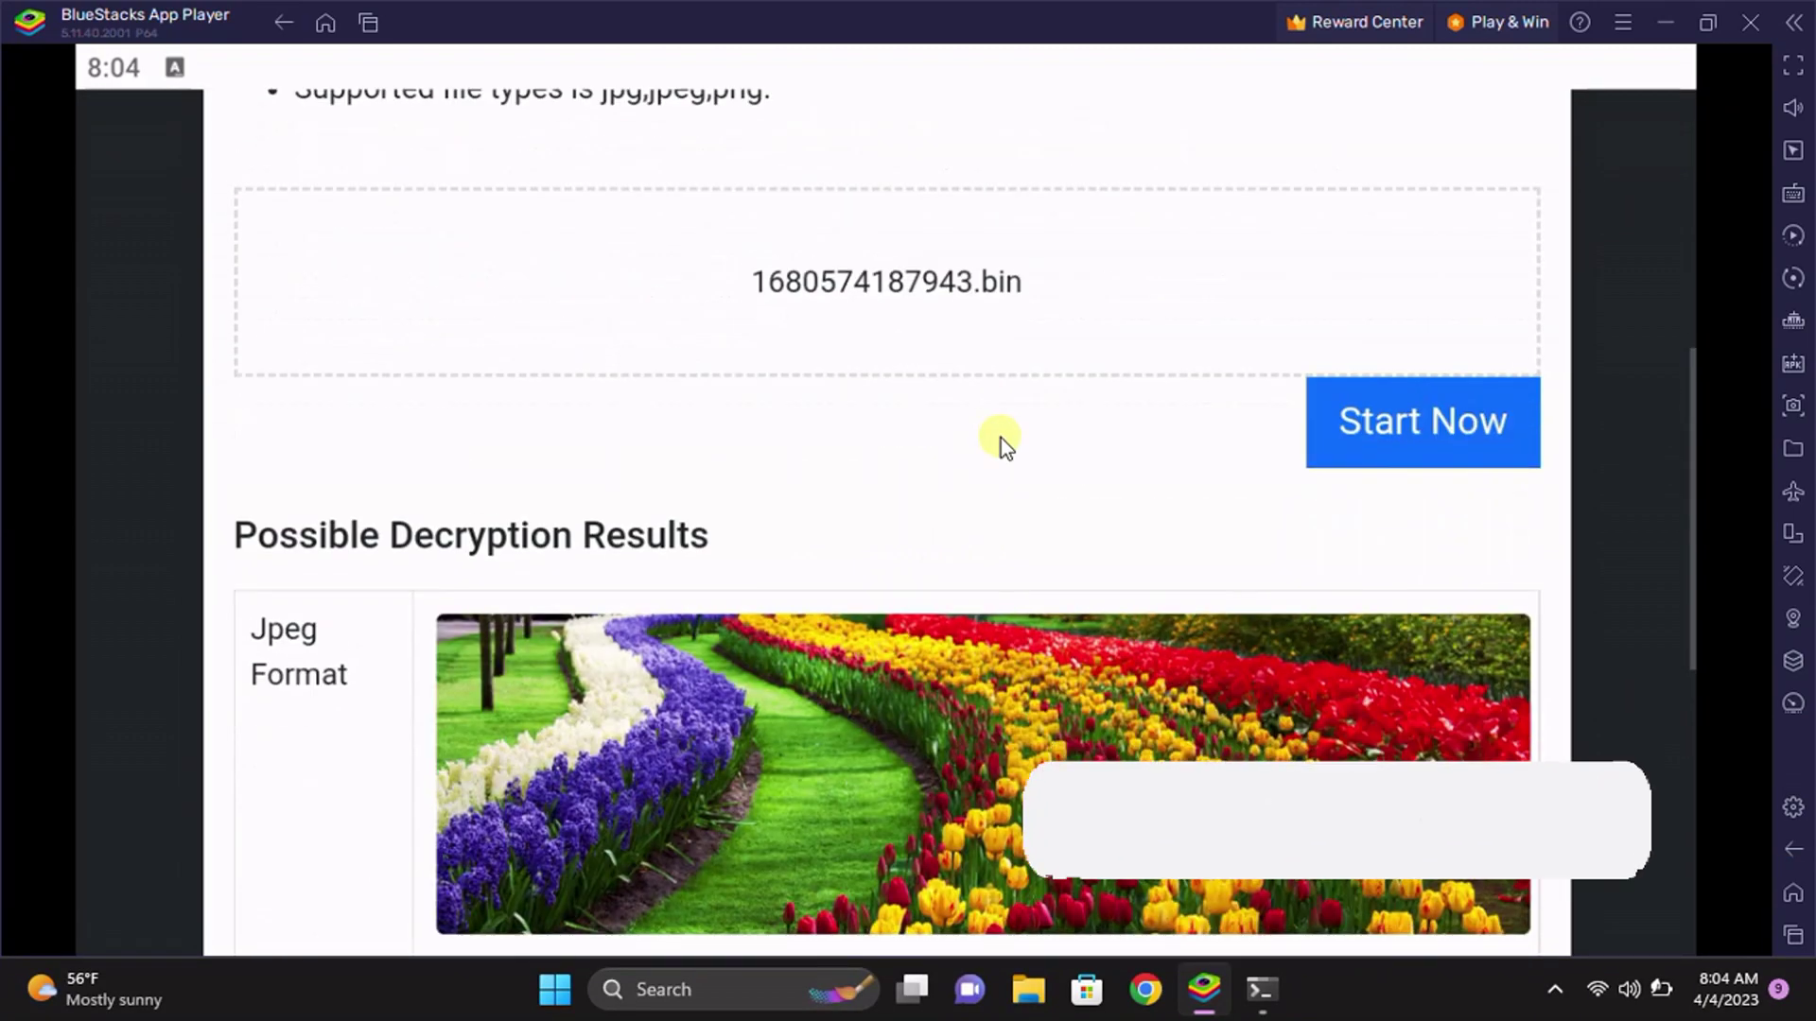
drag(875, 654, 813, 679)
drag(601, 753, 720, 560)
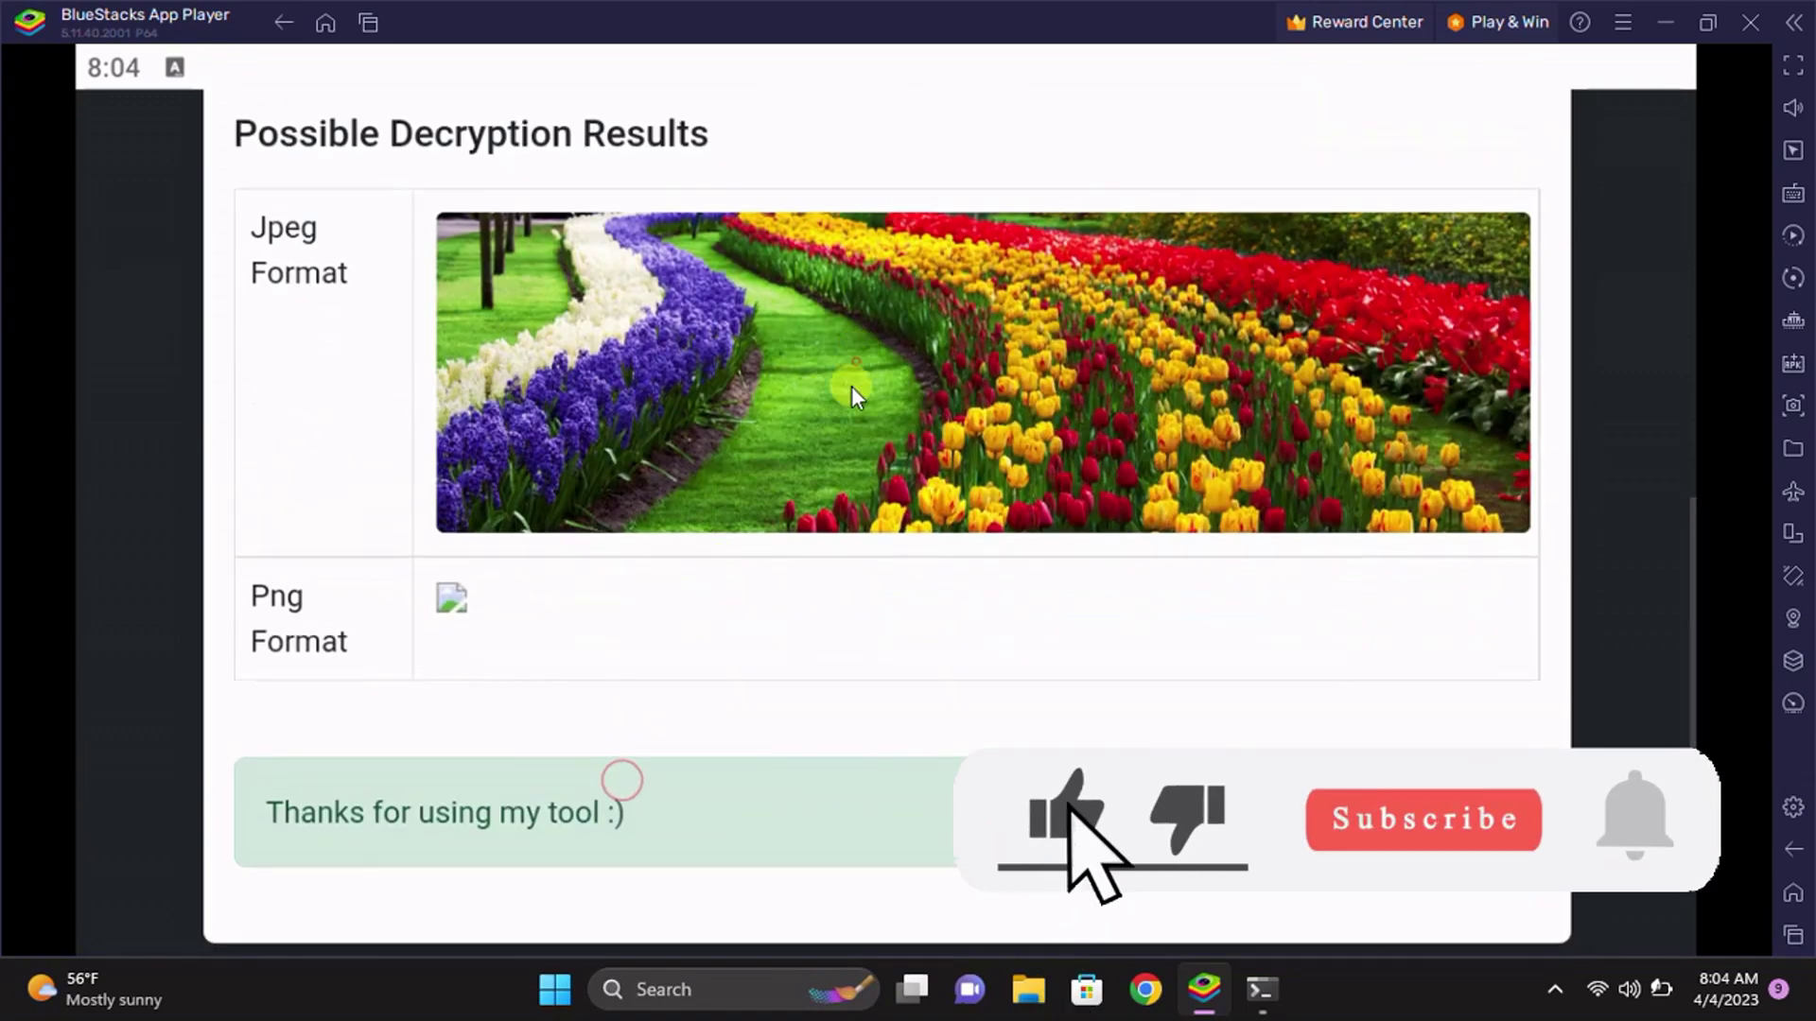
Replace the upload file with 1680488959650.bin from the root storage folder, using My-Files as the file source
drag(852, 386, 762, 723)
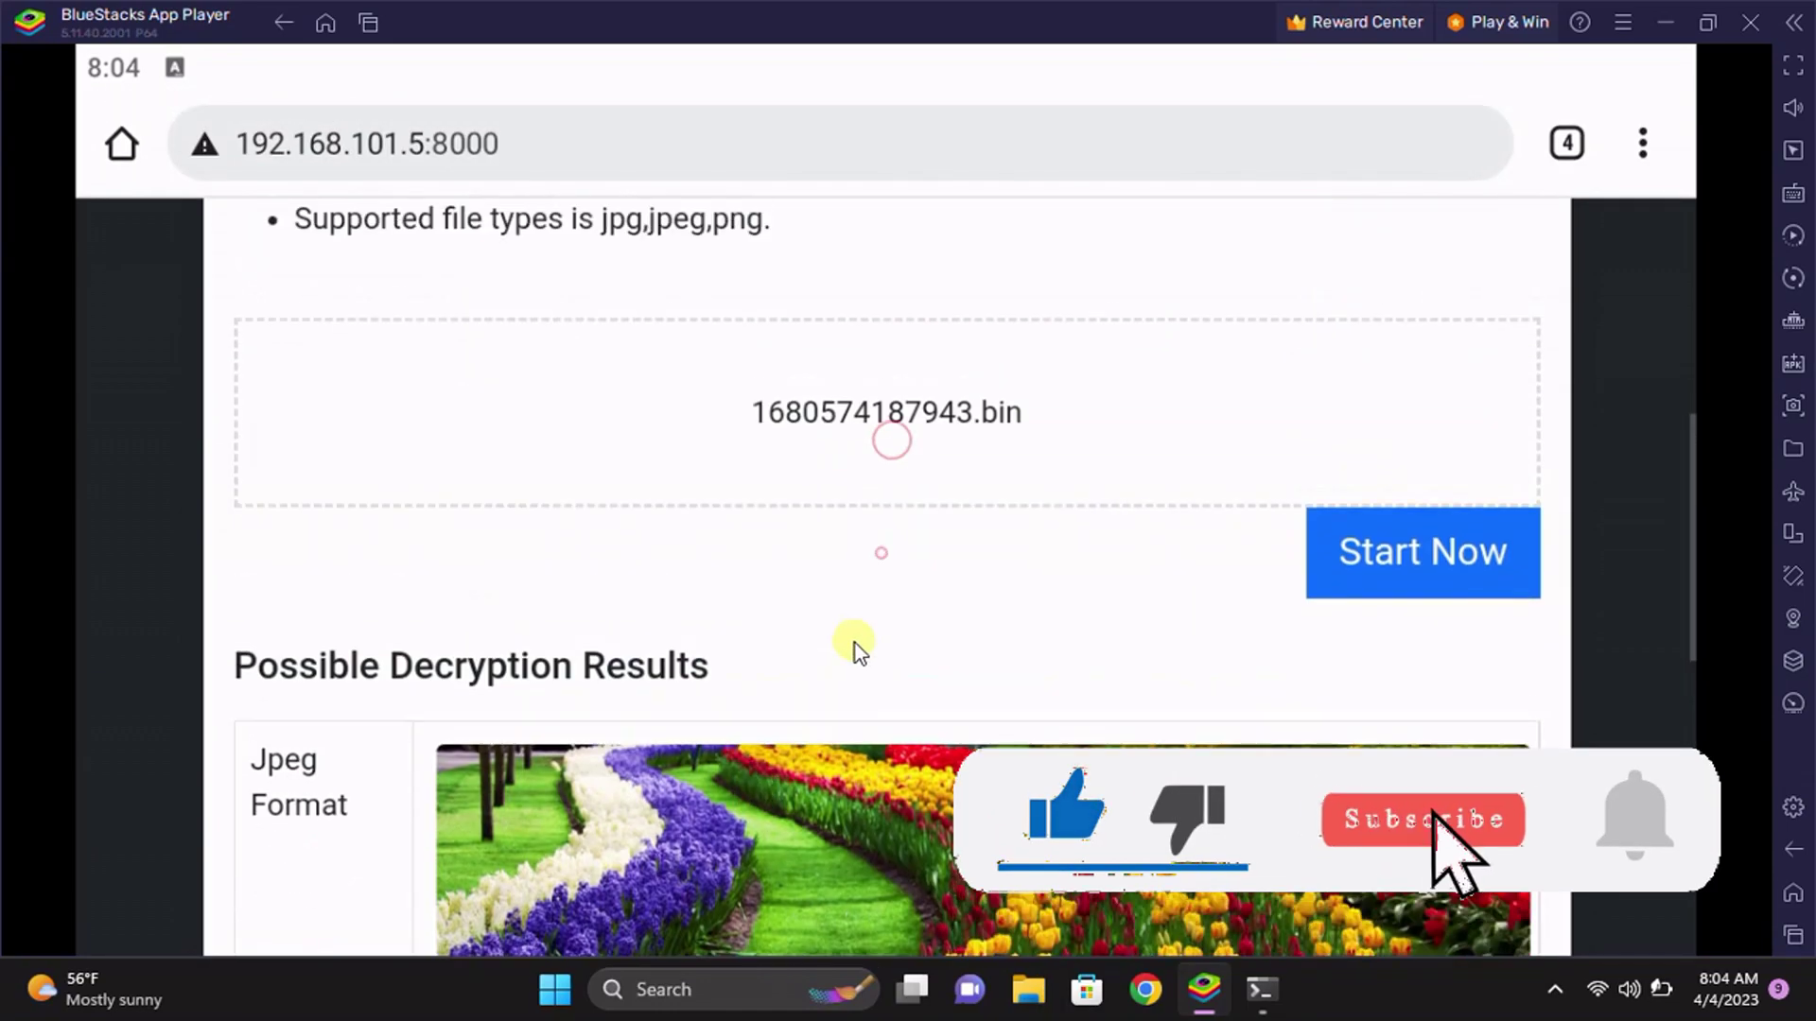
click(1004, 397)
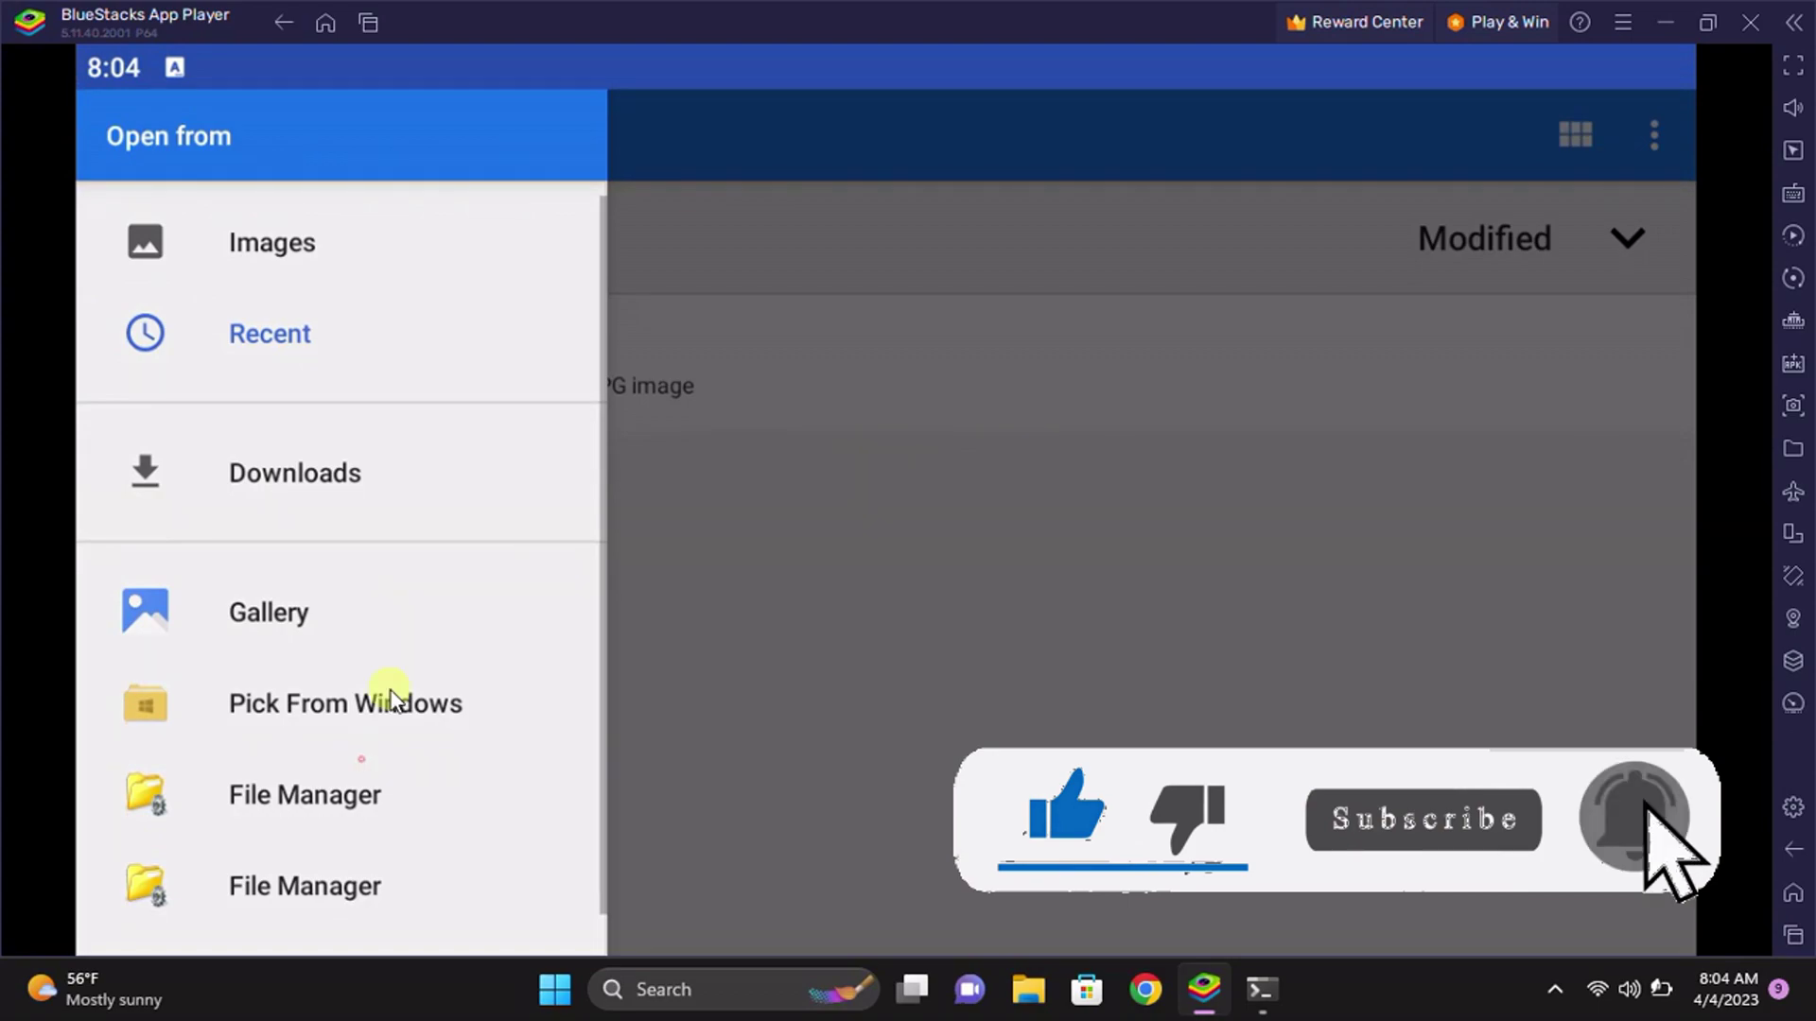
scroll(384, 757, down, 1)
click(370, 904)
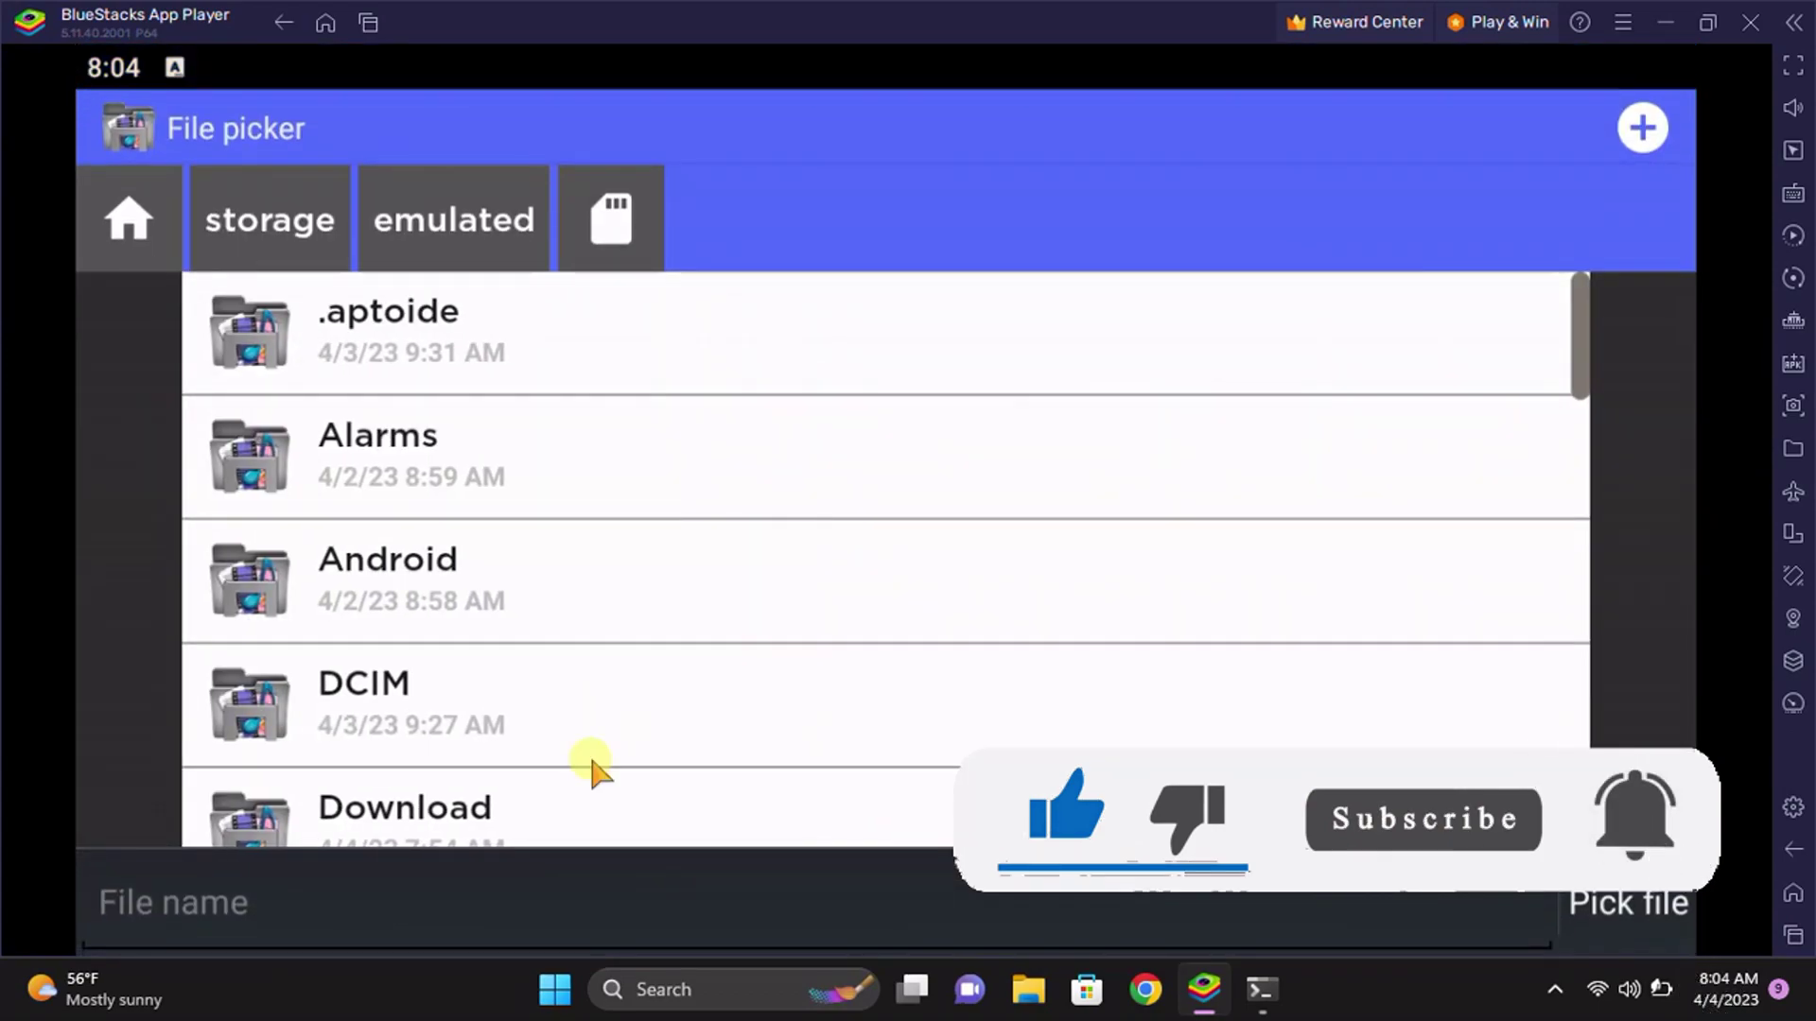
drag(588, 752, 839, 468)
drag(620, 592, 647, 427)
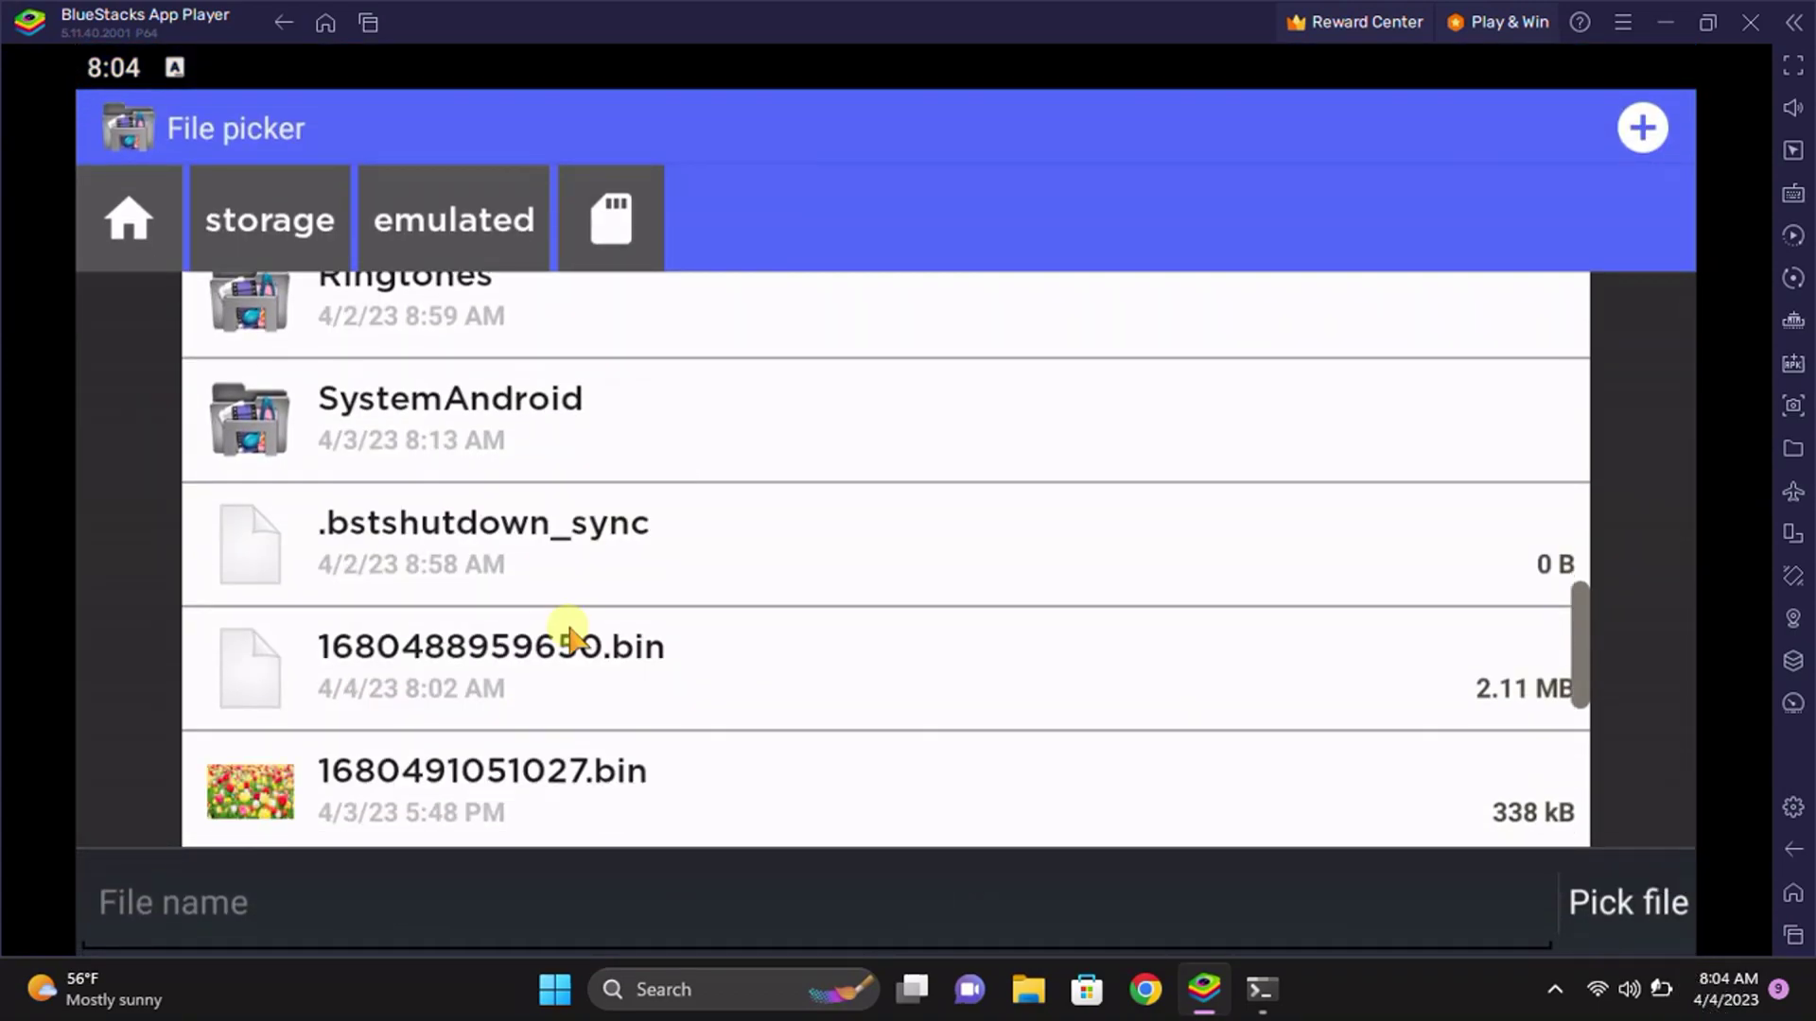
drag(567, 637, 754, 406)
drag(633, 601, 763, 600)
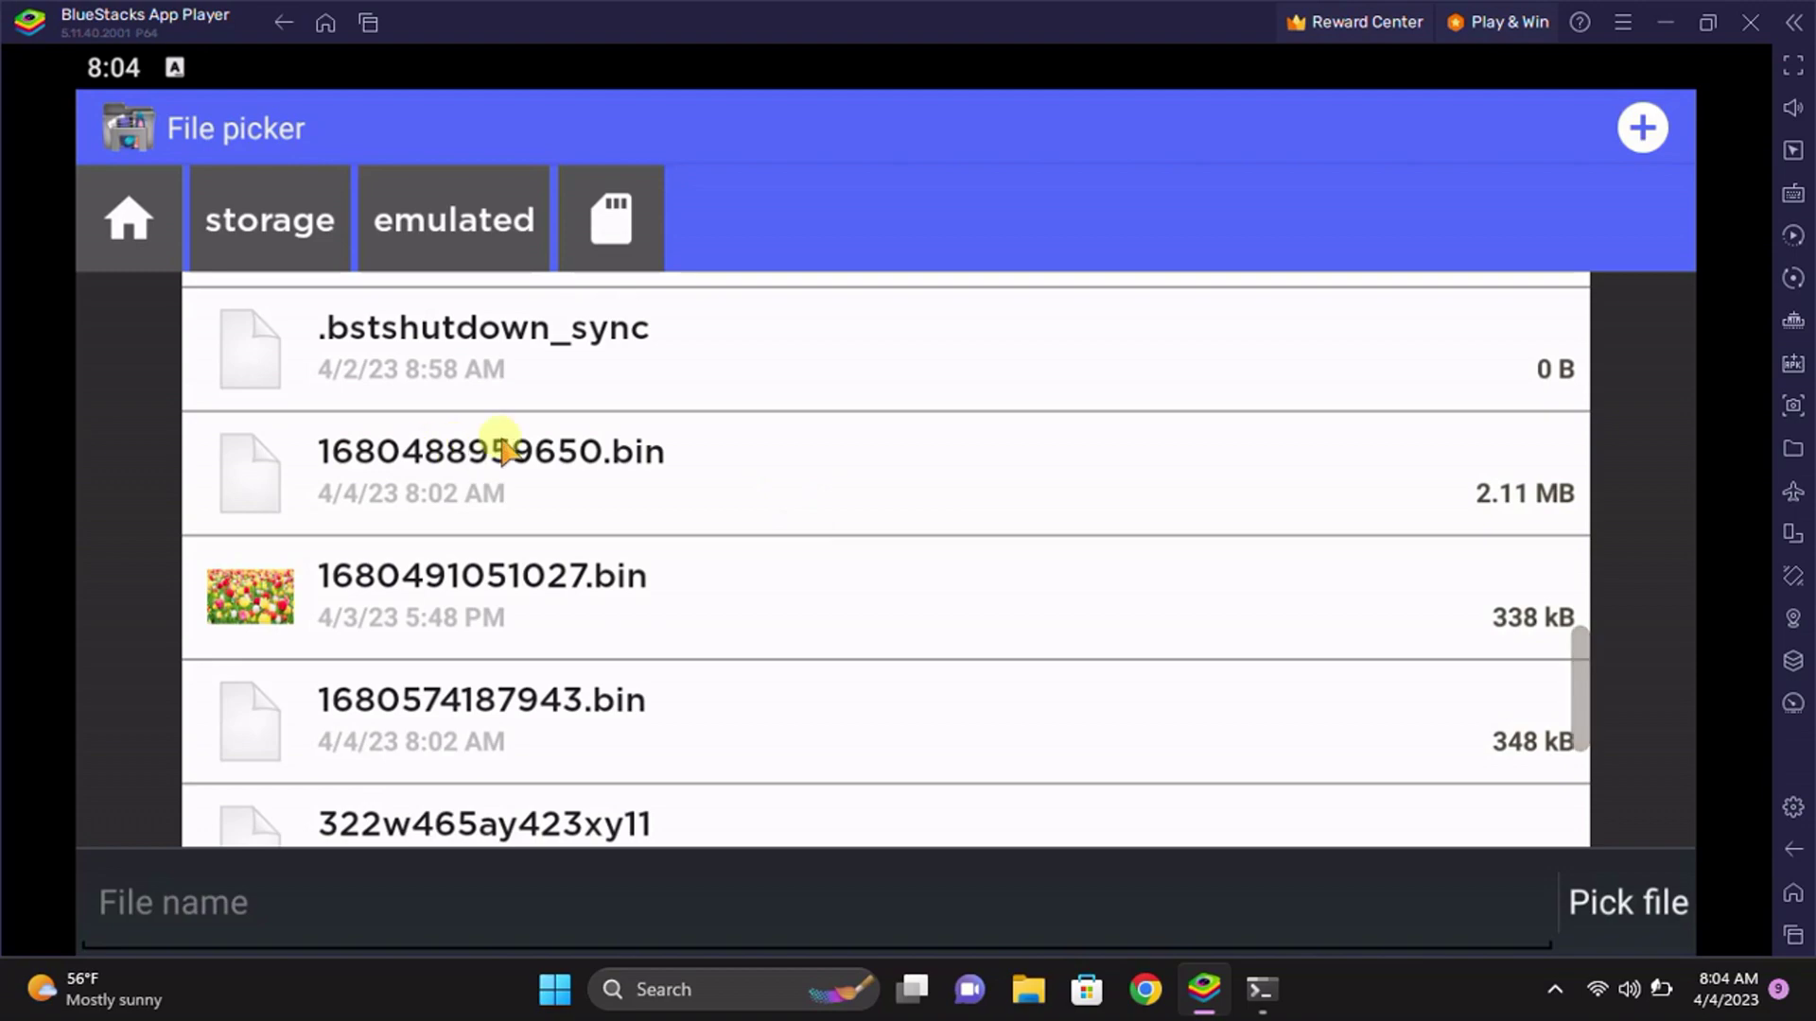
click(663, 468)
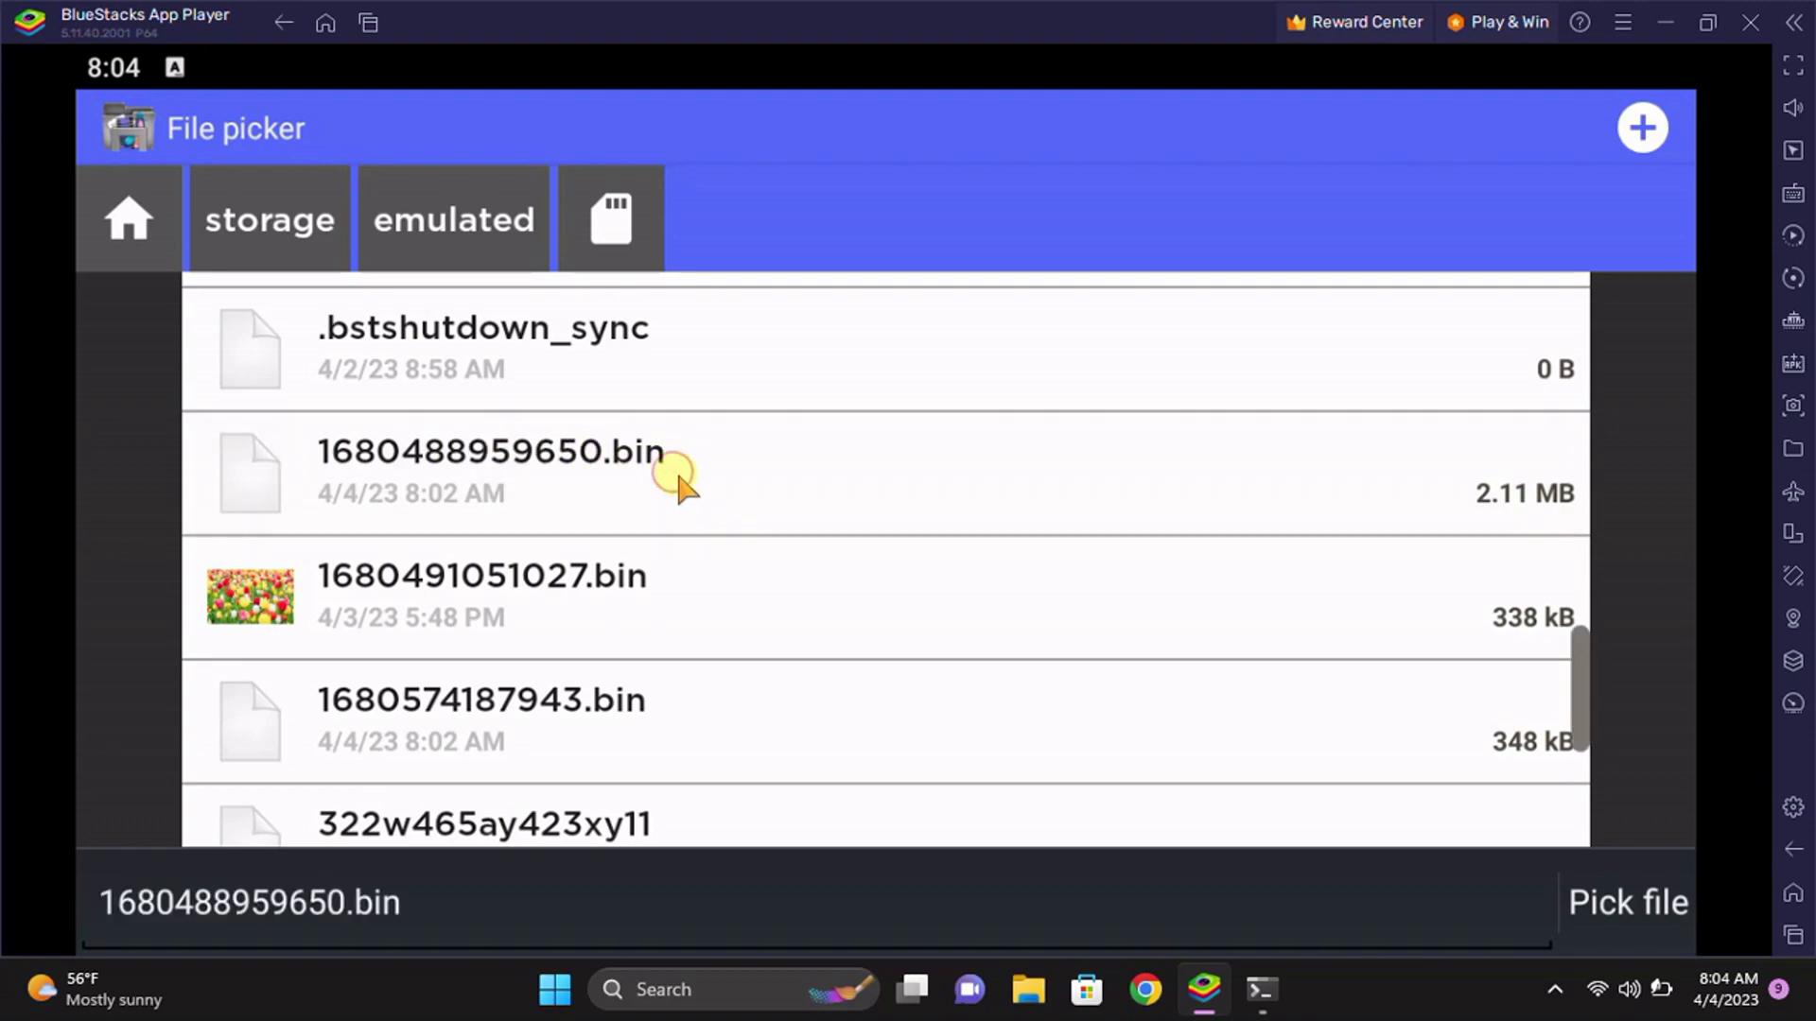
click(1593, 919)
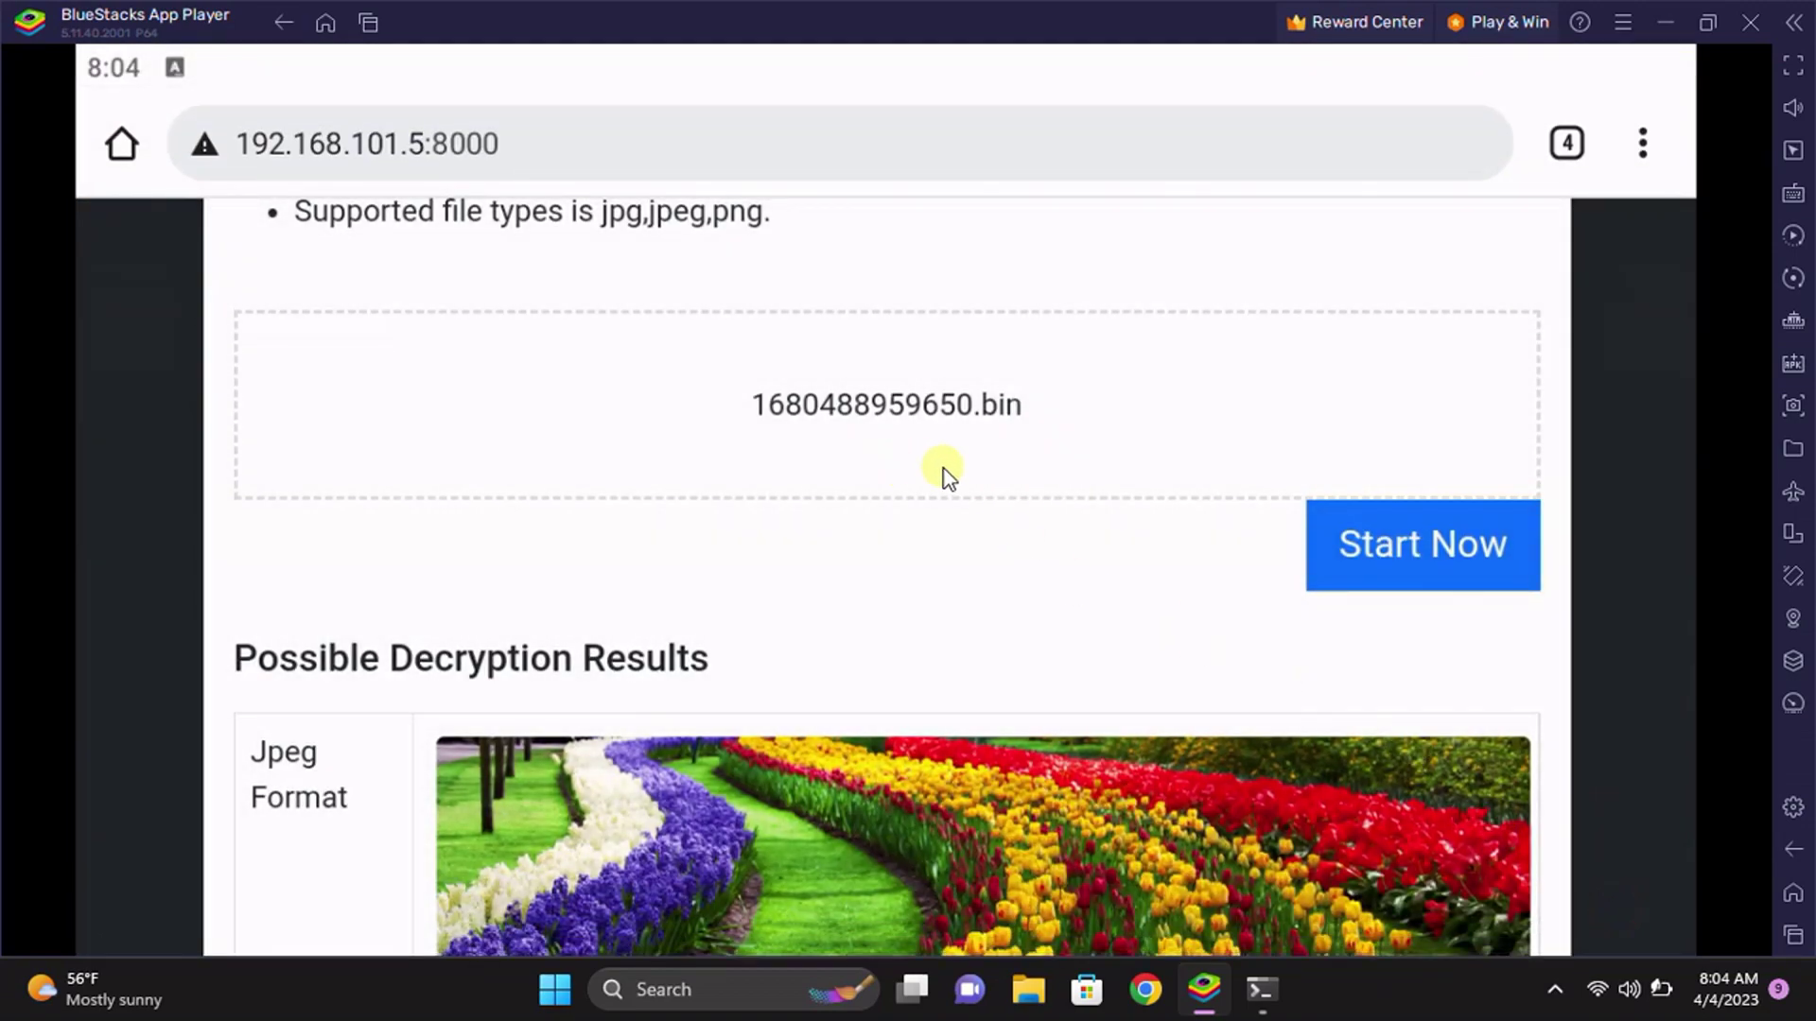
Start the decryption of 1680488959650.bin and review its Jpeg and Png format results
scroll(1054, 587, down, 2)
scroll(1174, 582, down, 1)
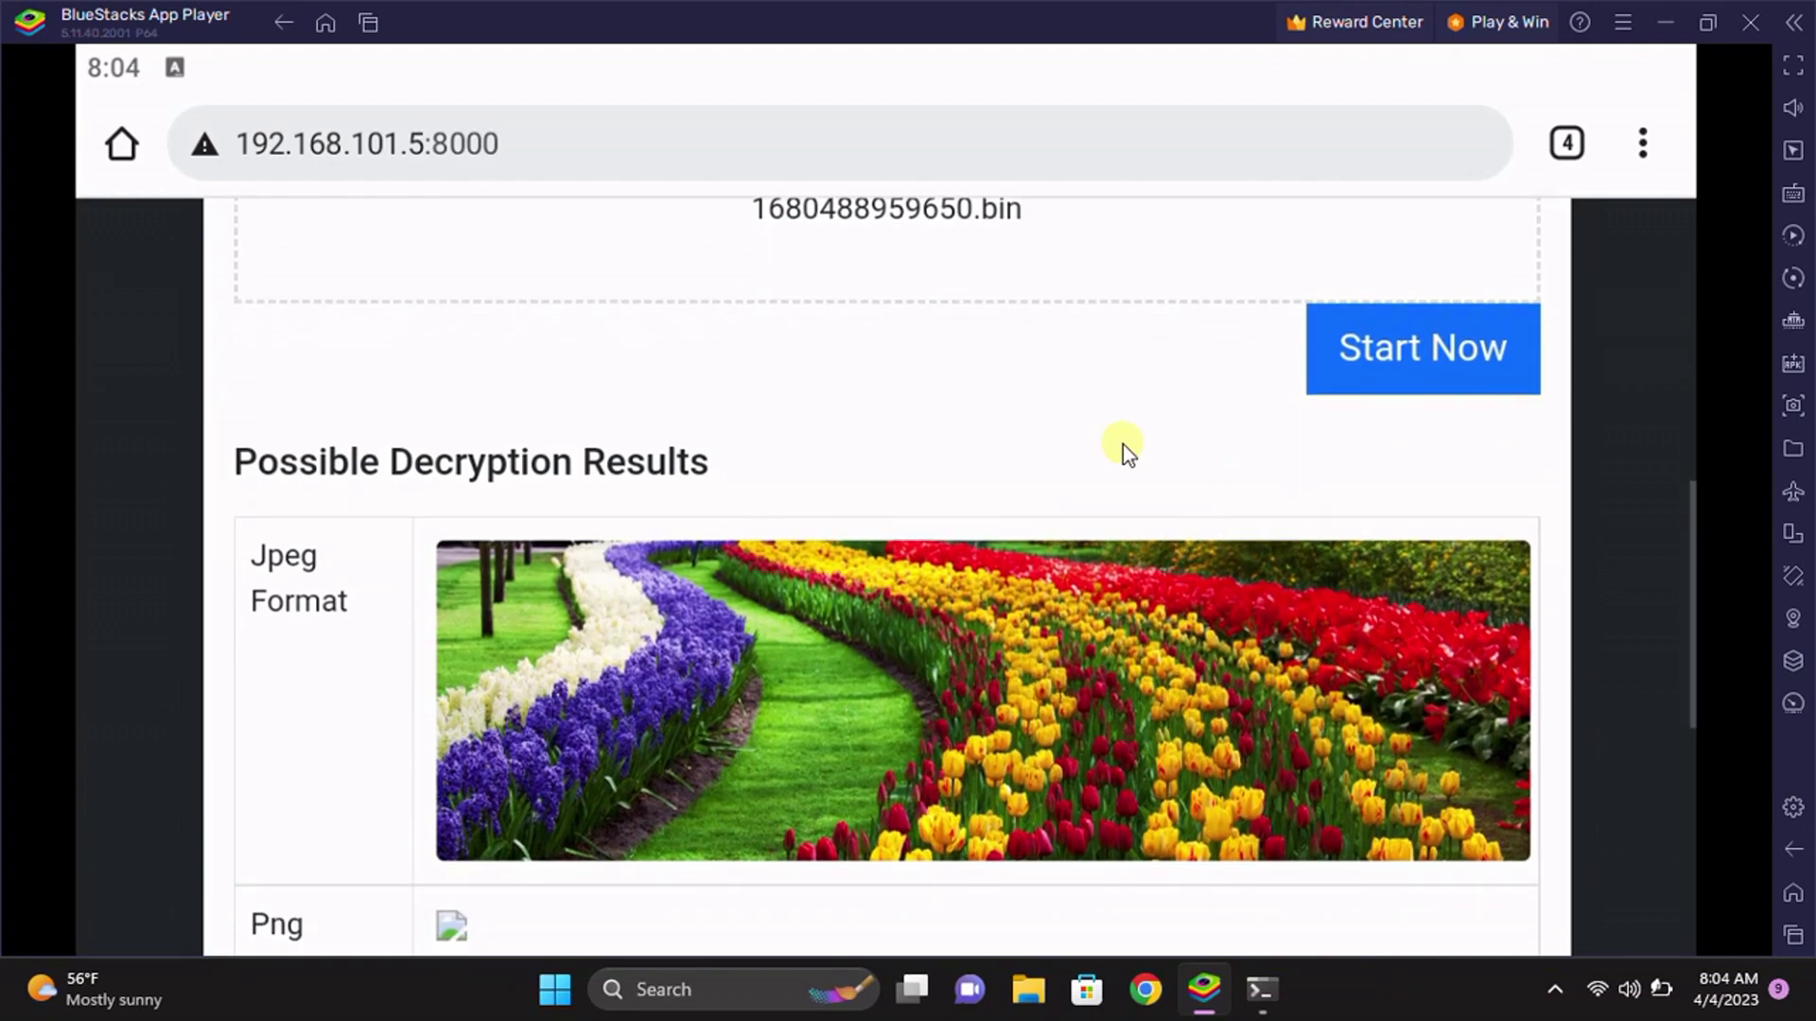
click(1422, 358)
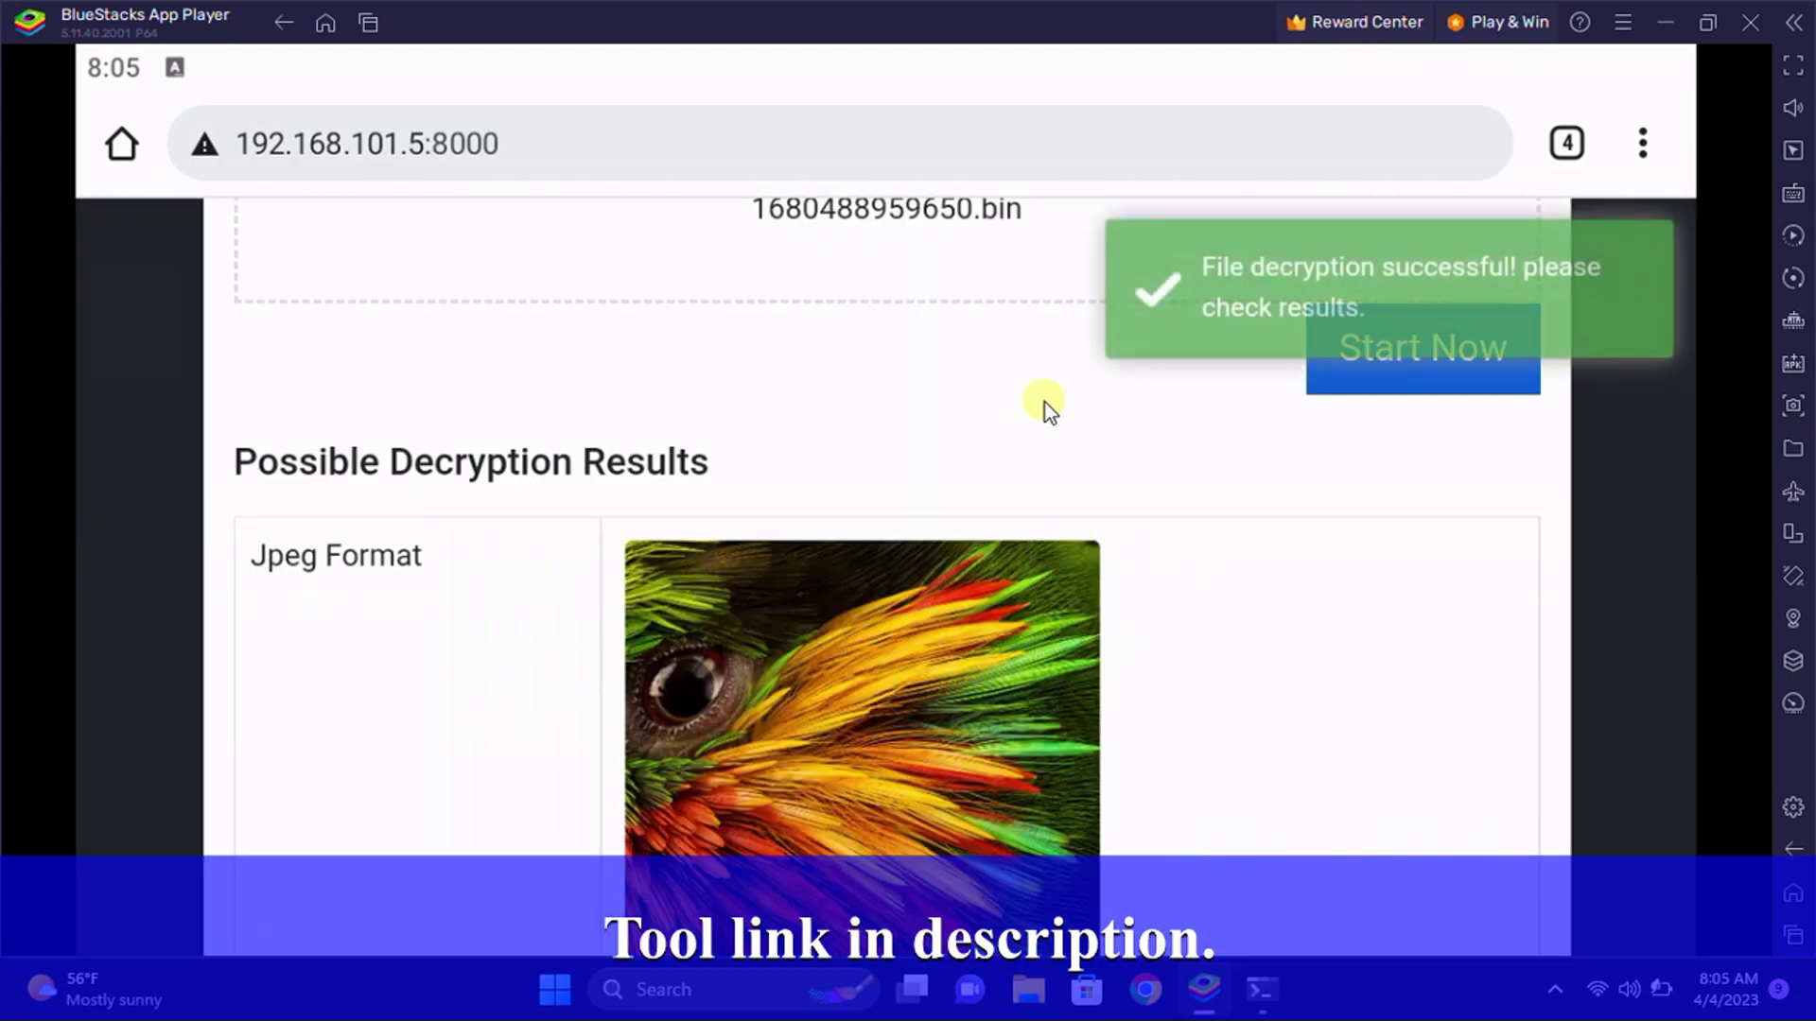
scroll(1123, 566, up, 3)
scroll(927, 455, up, 1)
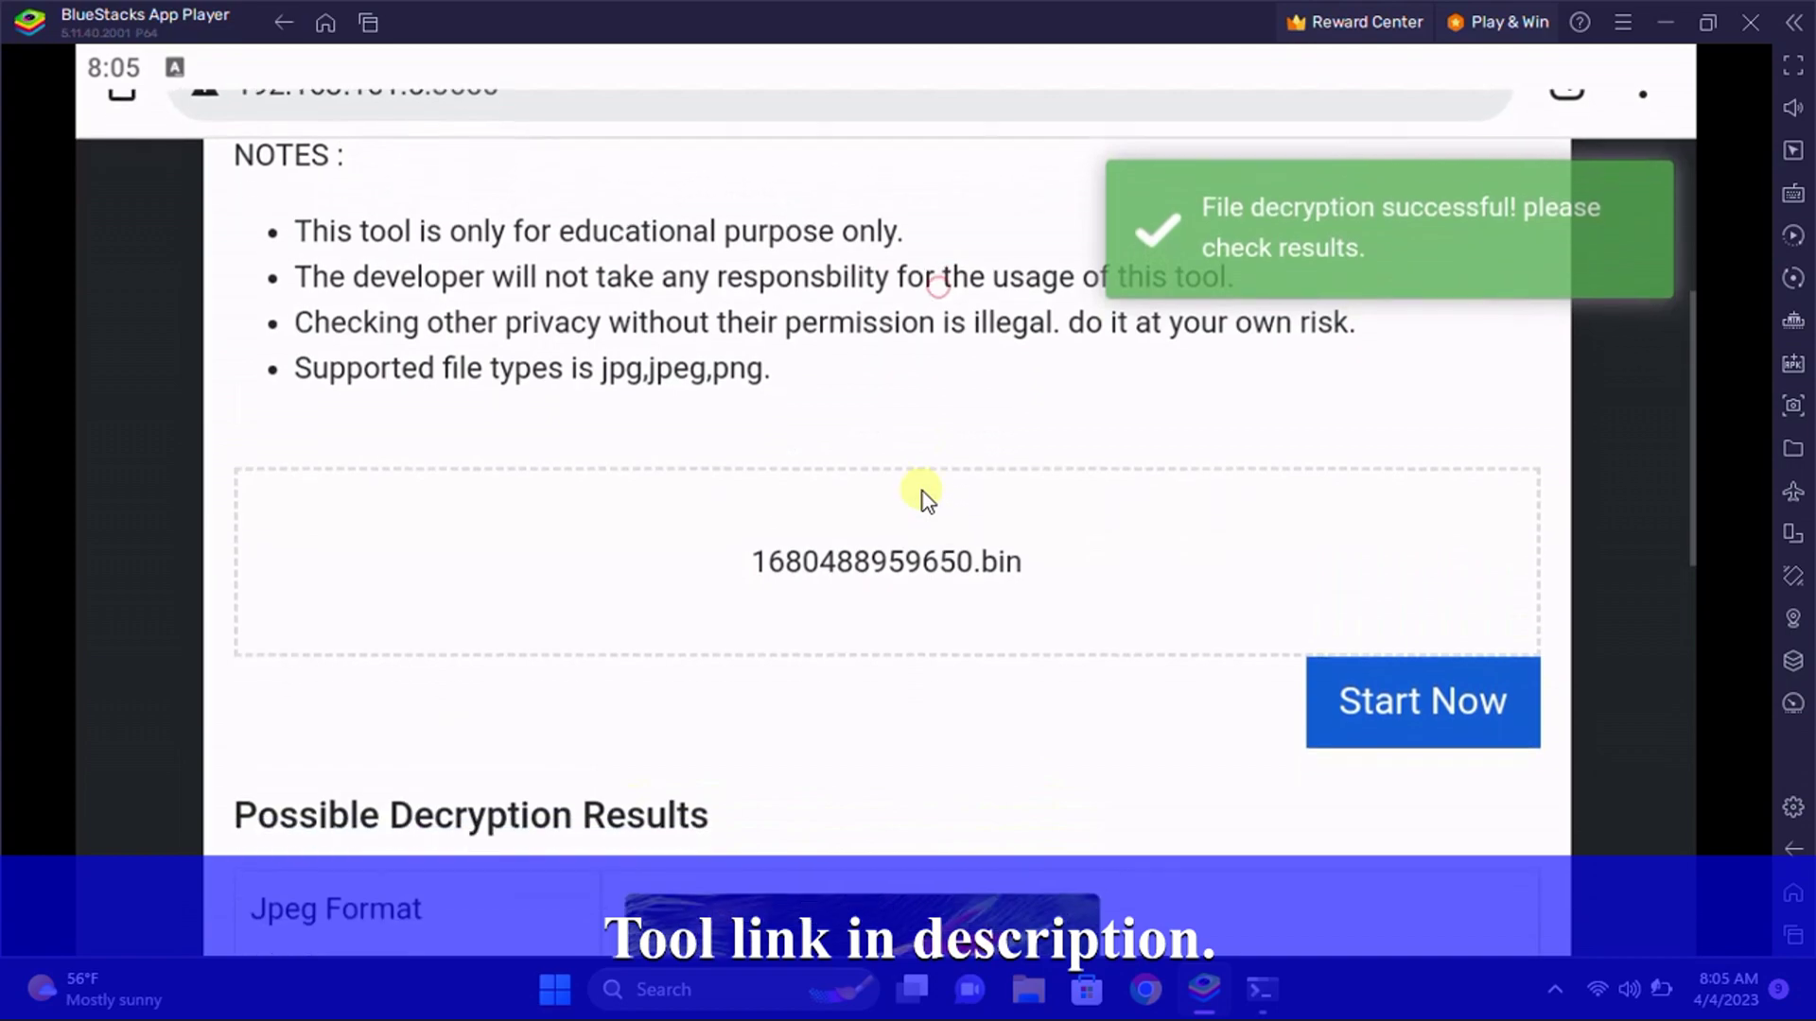
scroll(984, 521, down, 3)
drag(1198, 781, 1210, 509)
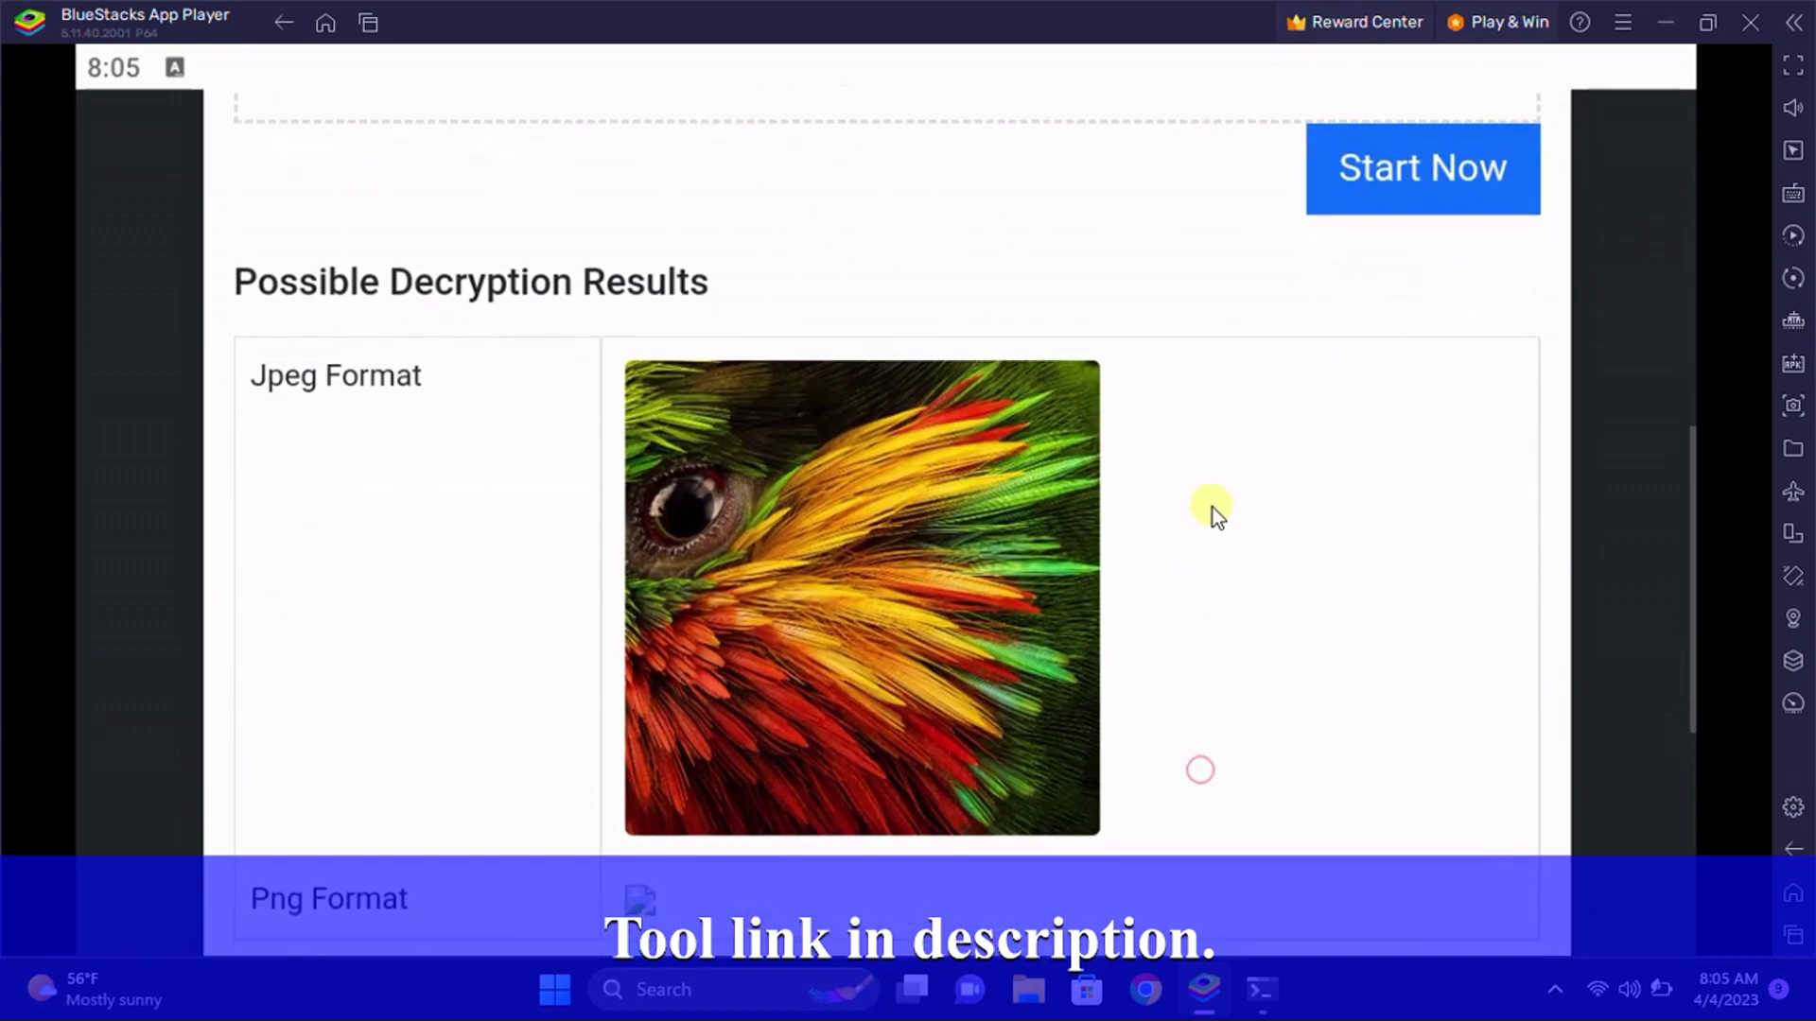
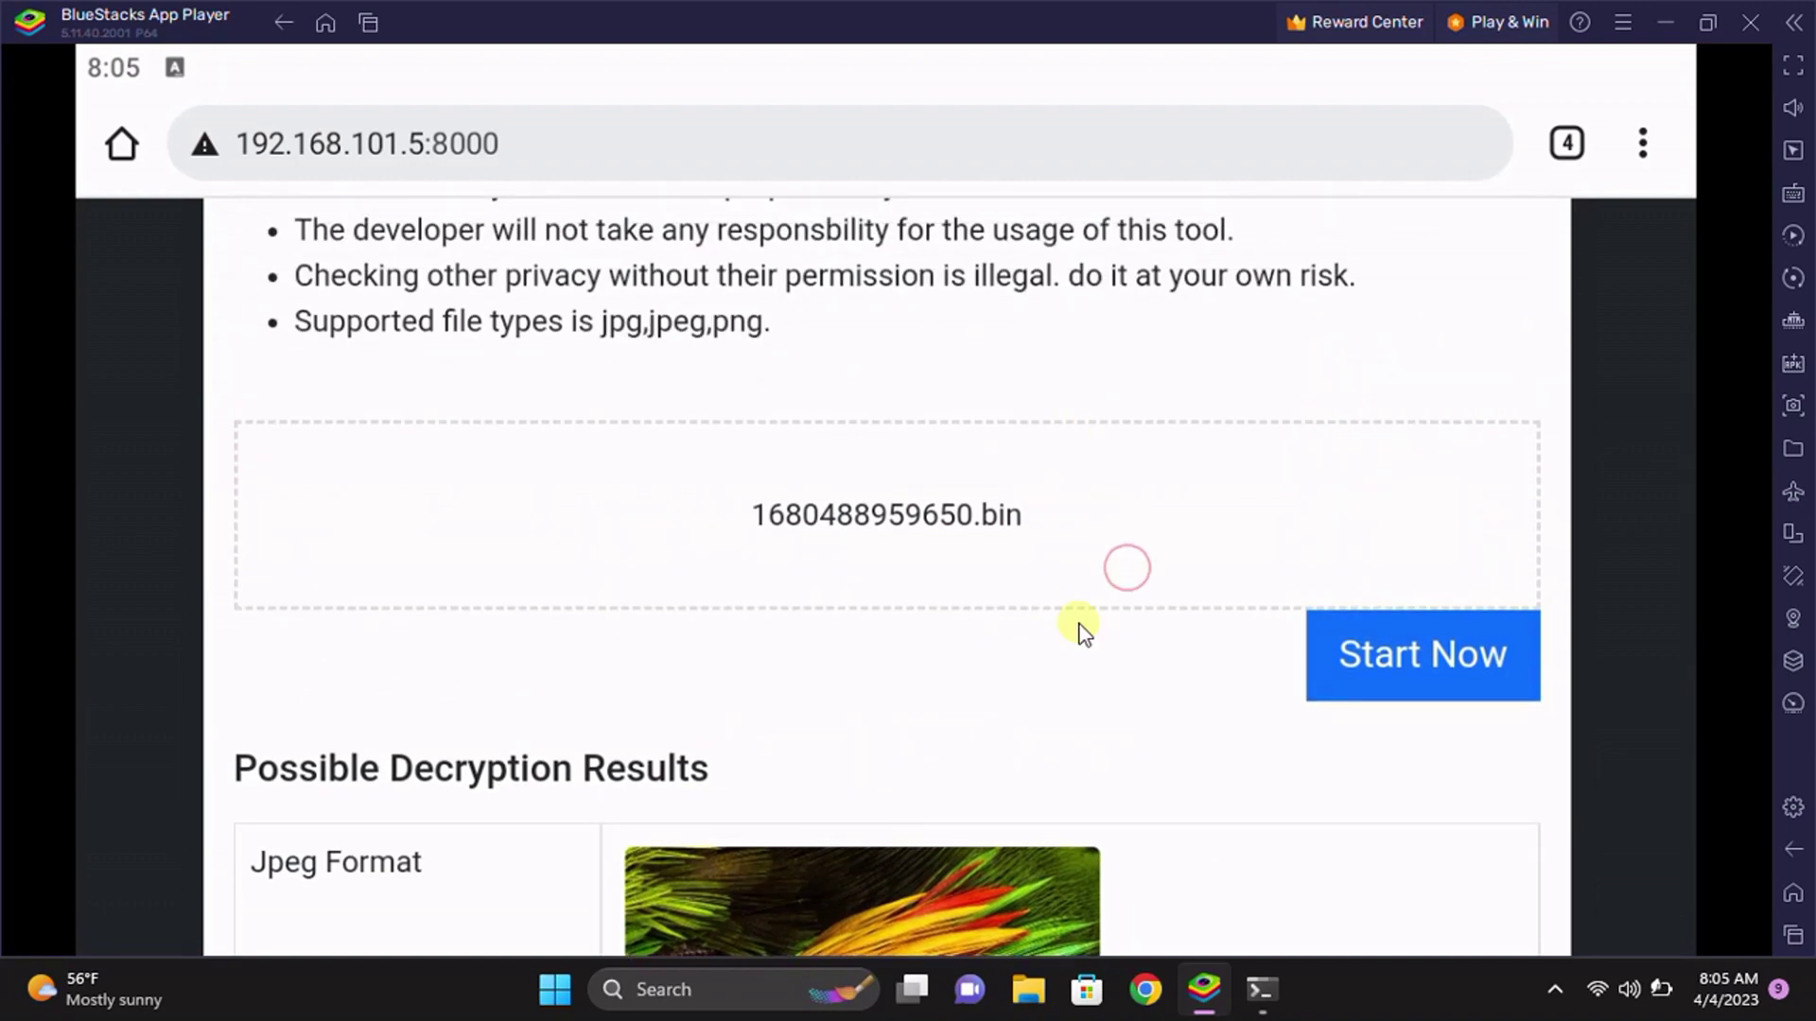
Examine the Jpeg and Png format rows of the possible decryption results for 1680488959650.bin
drag(1084, 632, 1106, 425)
drag(1145, 806, 1122, 539)
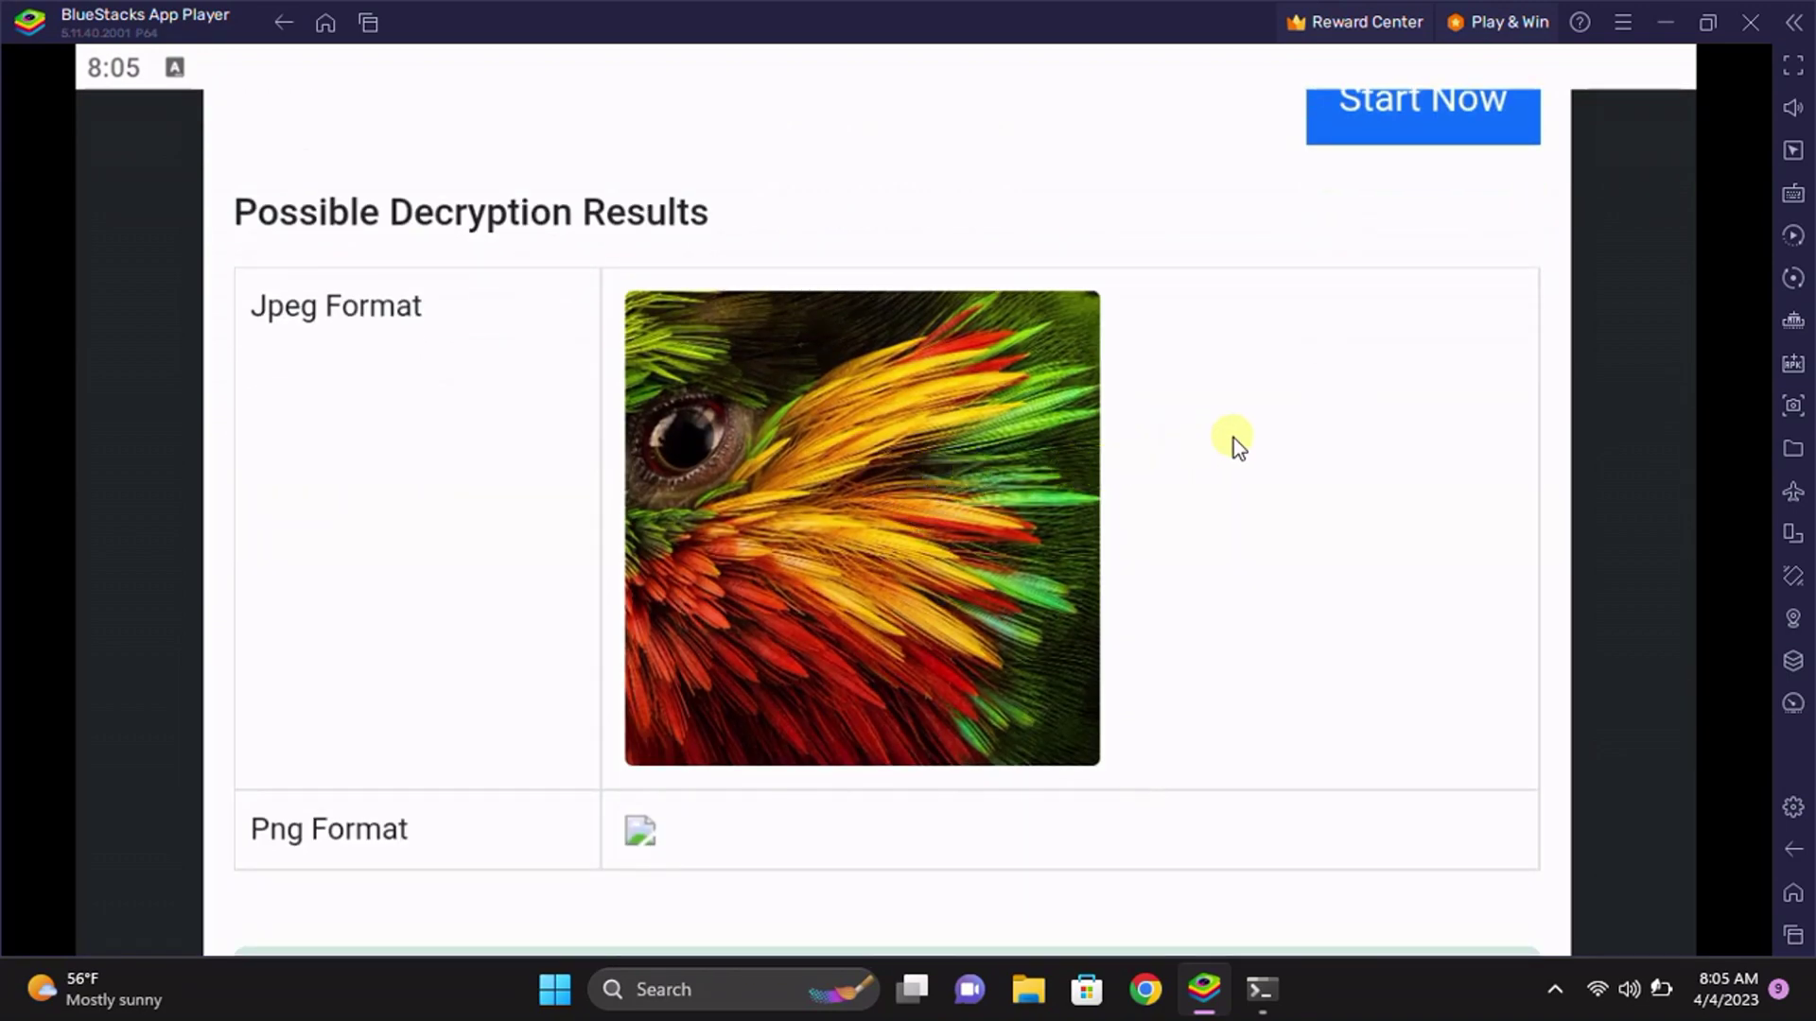
drag(1204, 460, 1208, 608)
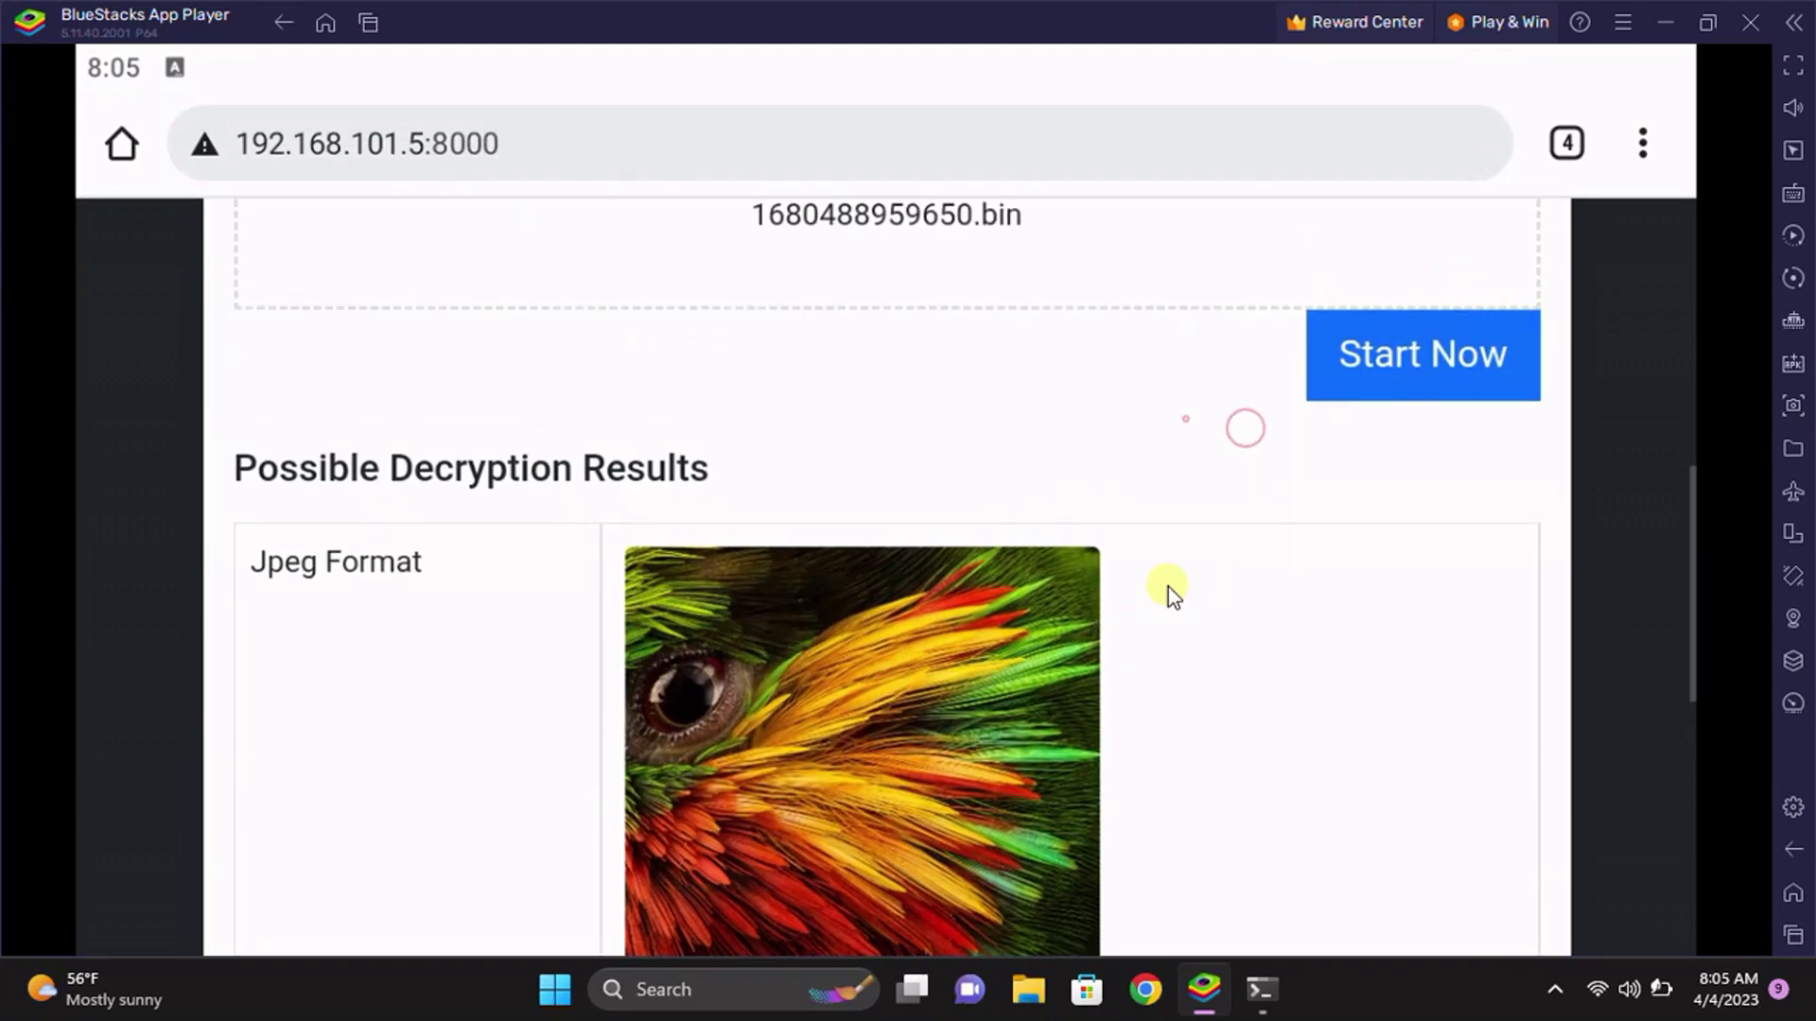
mouse_move(1063, 328)
mouse_down()
mouse_move(977, 551)
mouse_move(1050, 312)
mouse_up()
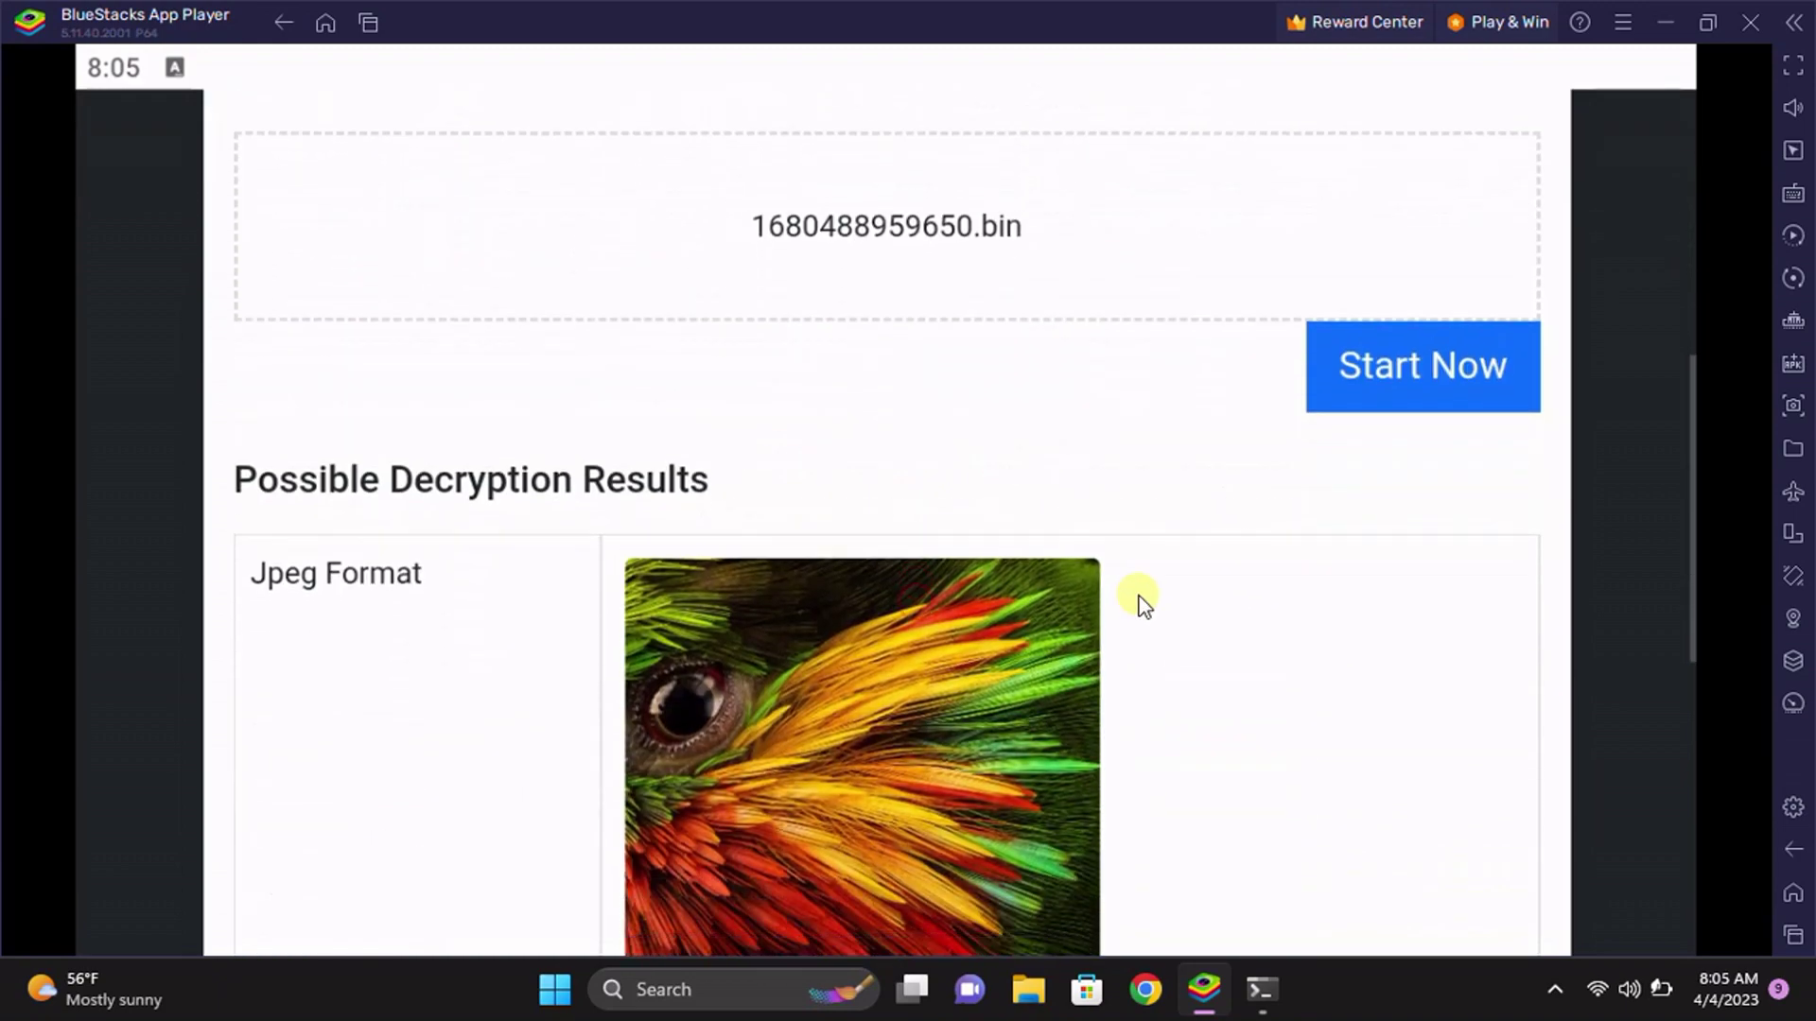
drag(1202, 649, 1239, 530)
drag(1233, 704, 1328, 430)
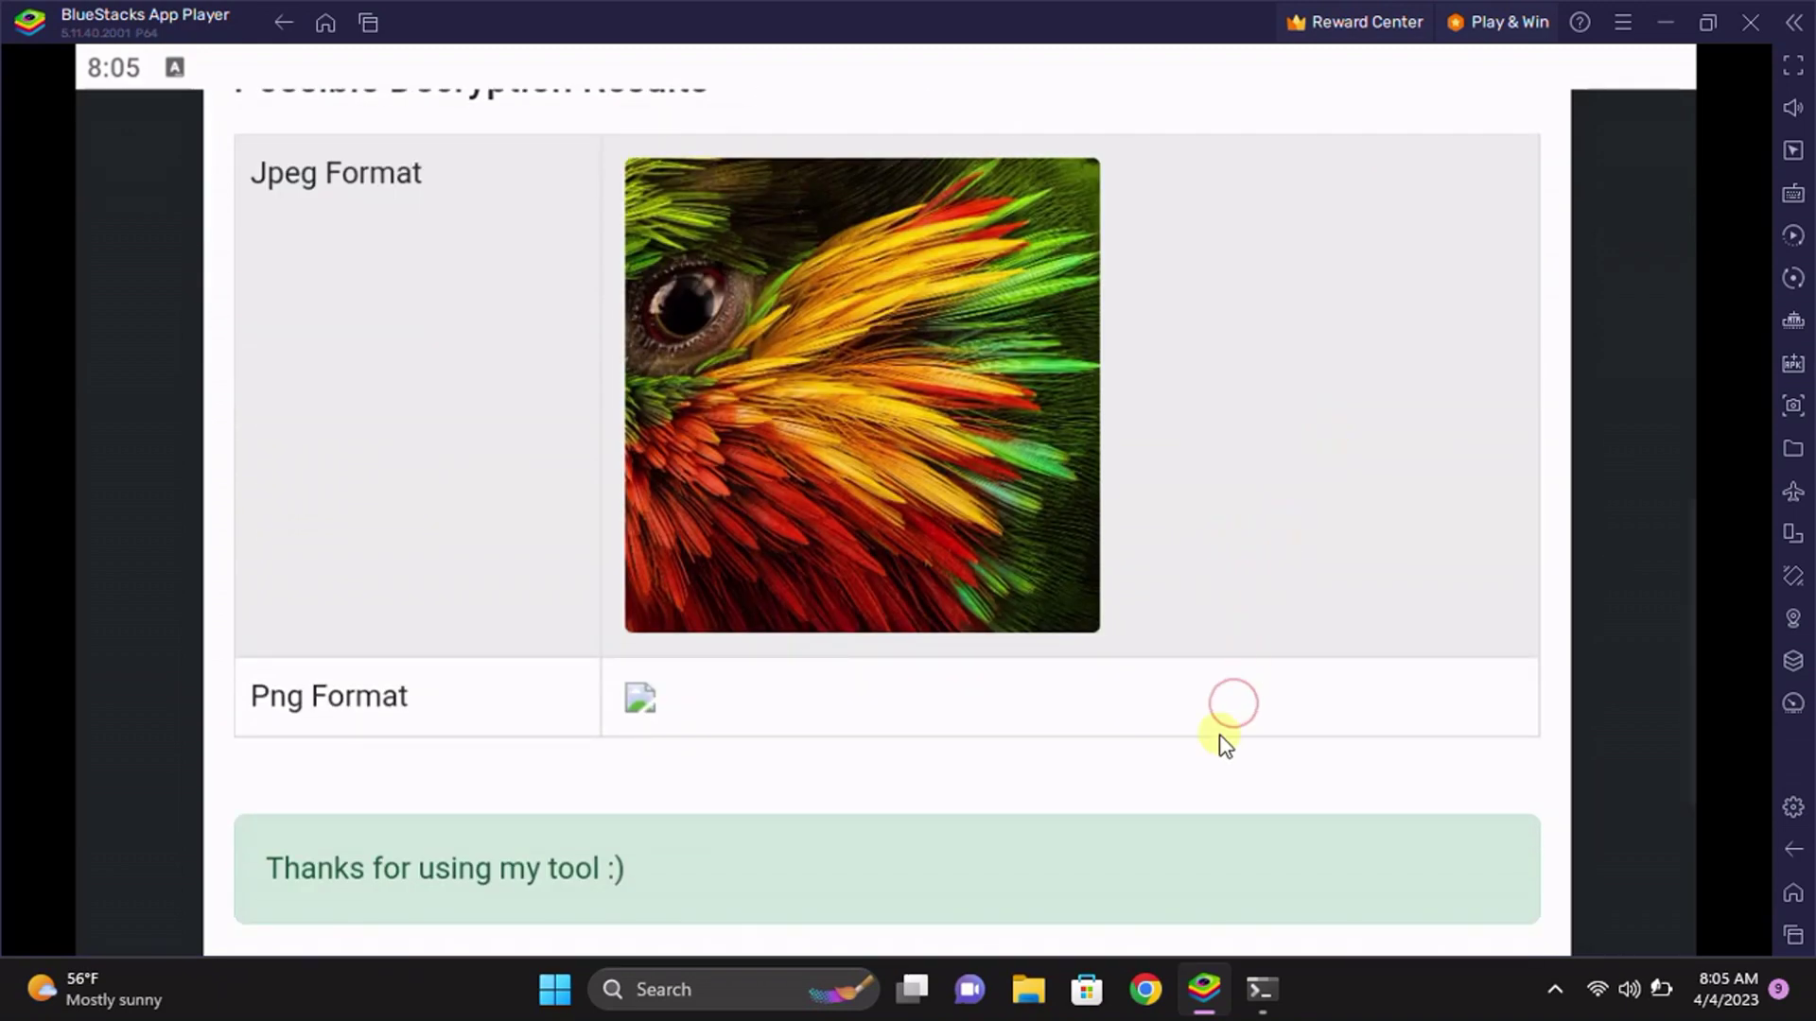
drag(1223, 750, 1206, 693)
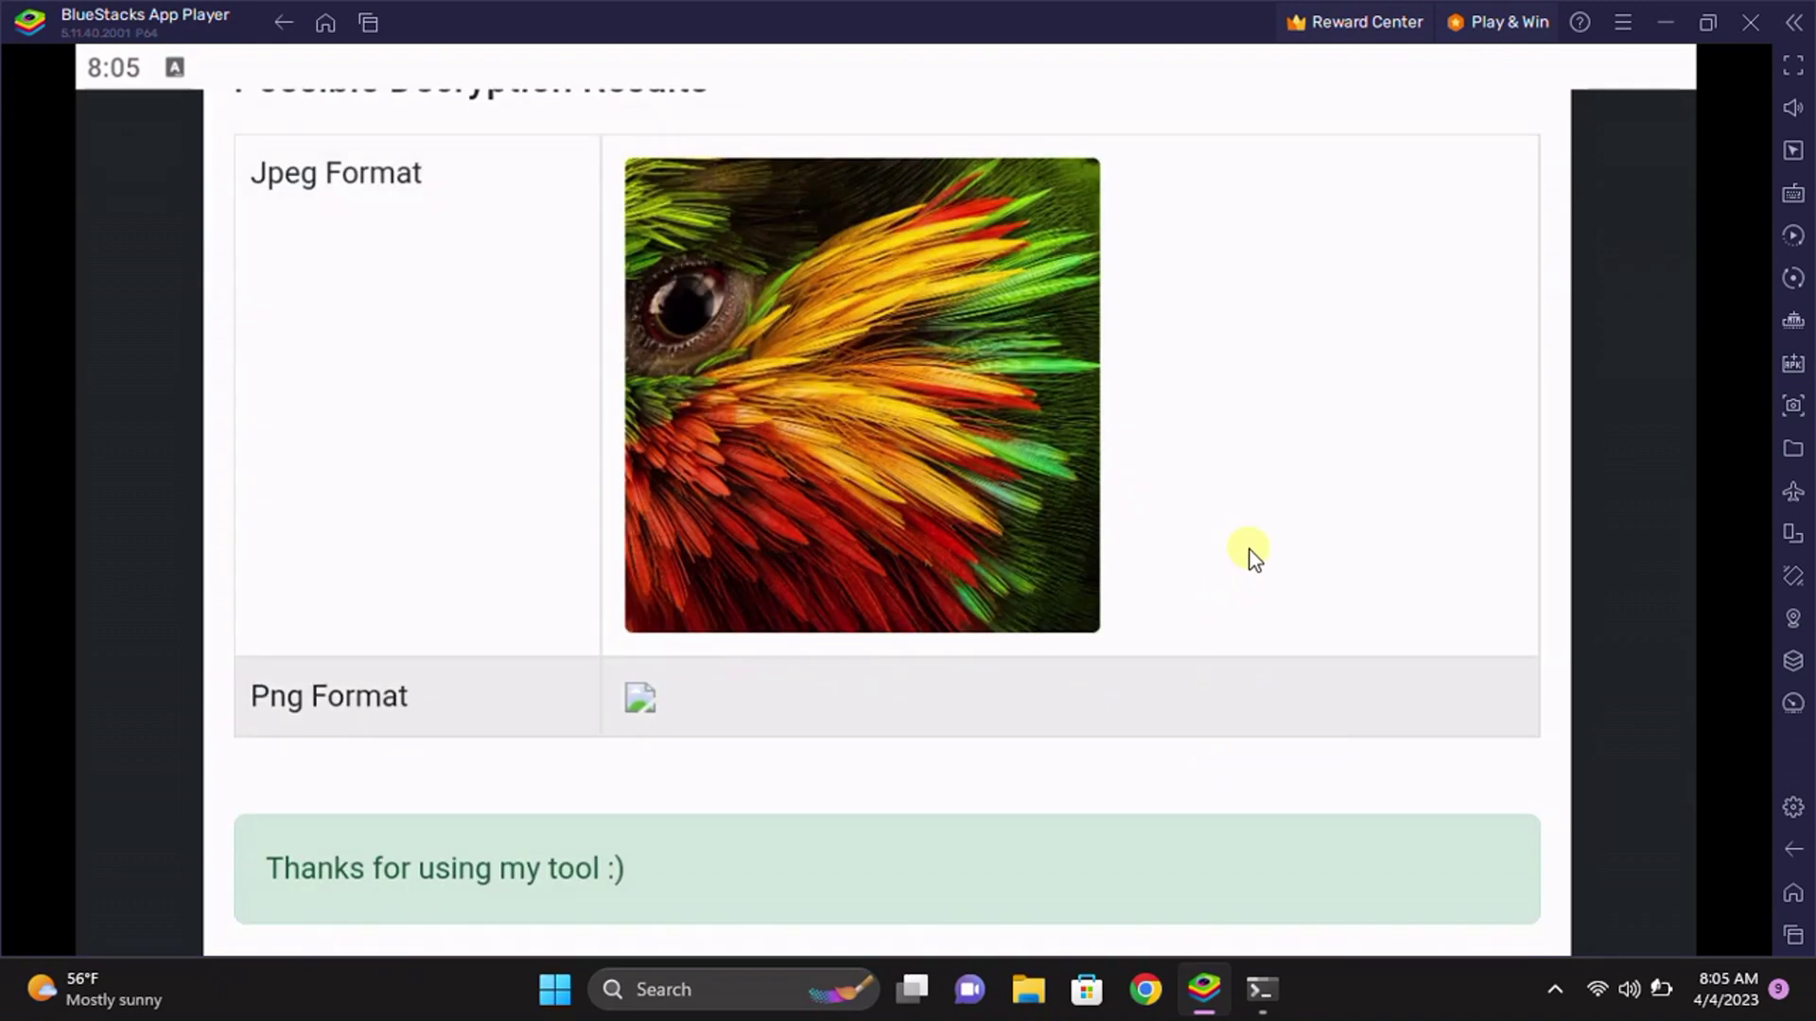
drag(1394, 770, 1449, 583)
drag(1381, 406, 1284, 685)
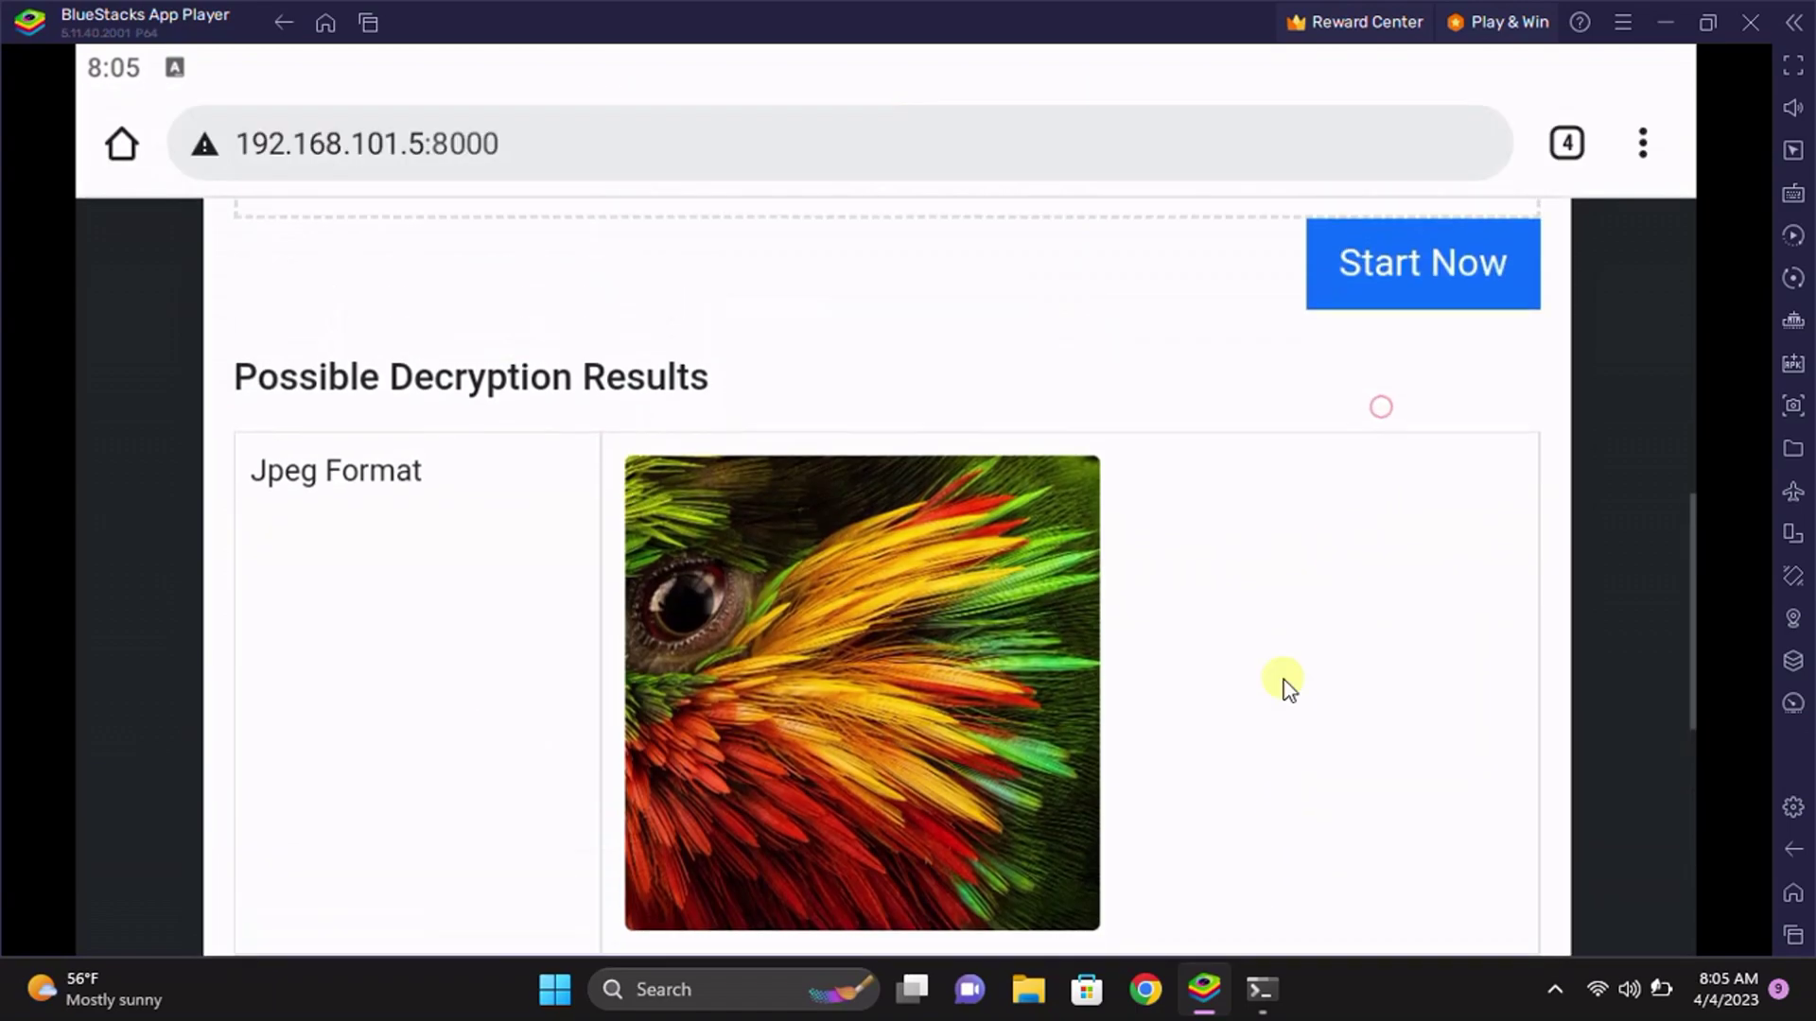
drag(1310, 505, 1235, 807)
drag(1144, 641, 1260, 316)
drag(1183, 768, 1251, 367)
drag(1247, 374, 1229, 662)
mouse_move(1173, 442)
mouse_down()
mouse_move(1155, 673)
mouse_move(1196, 417)
mouse_up()
drag(1216, 349, 1194, 577)
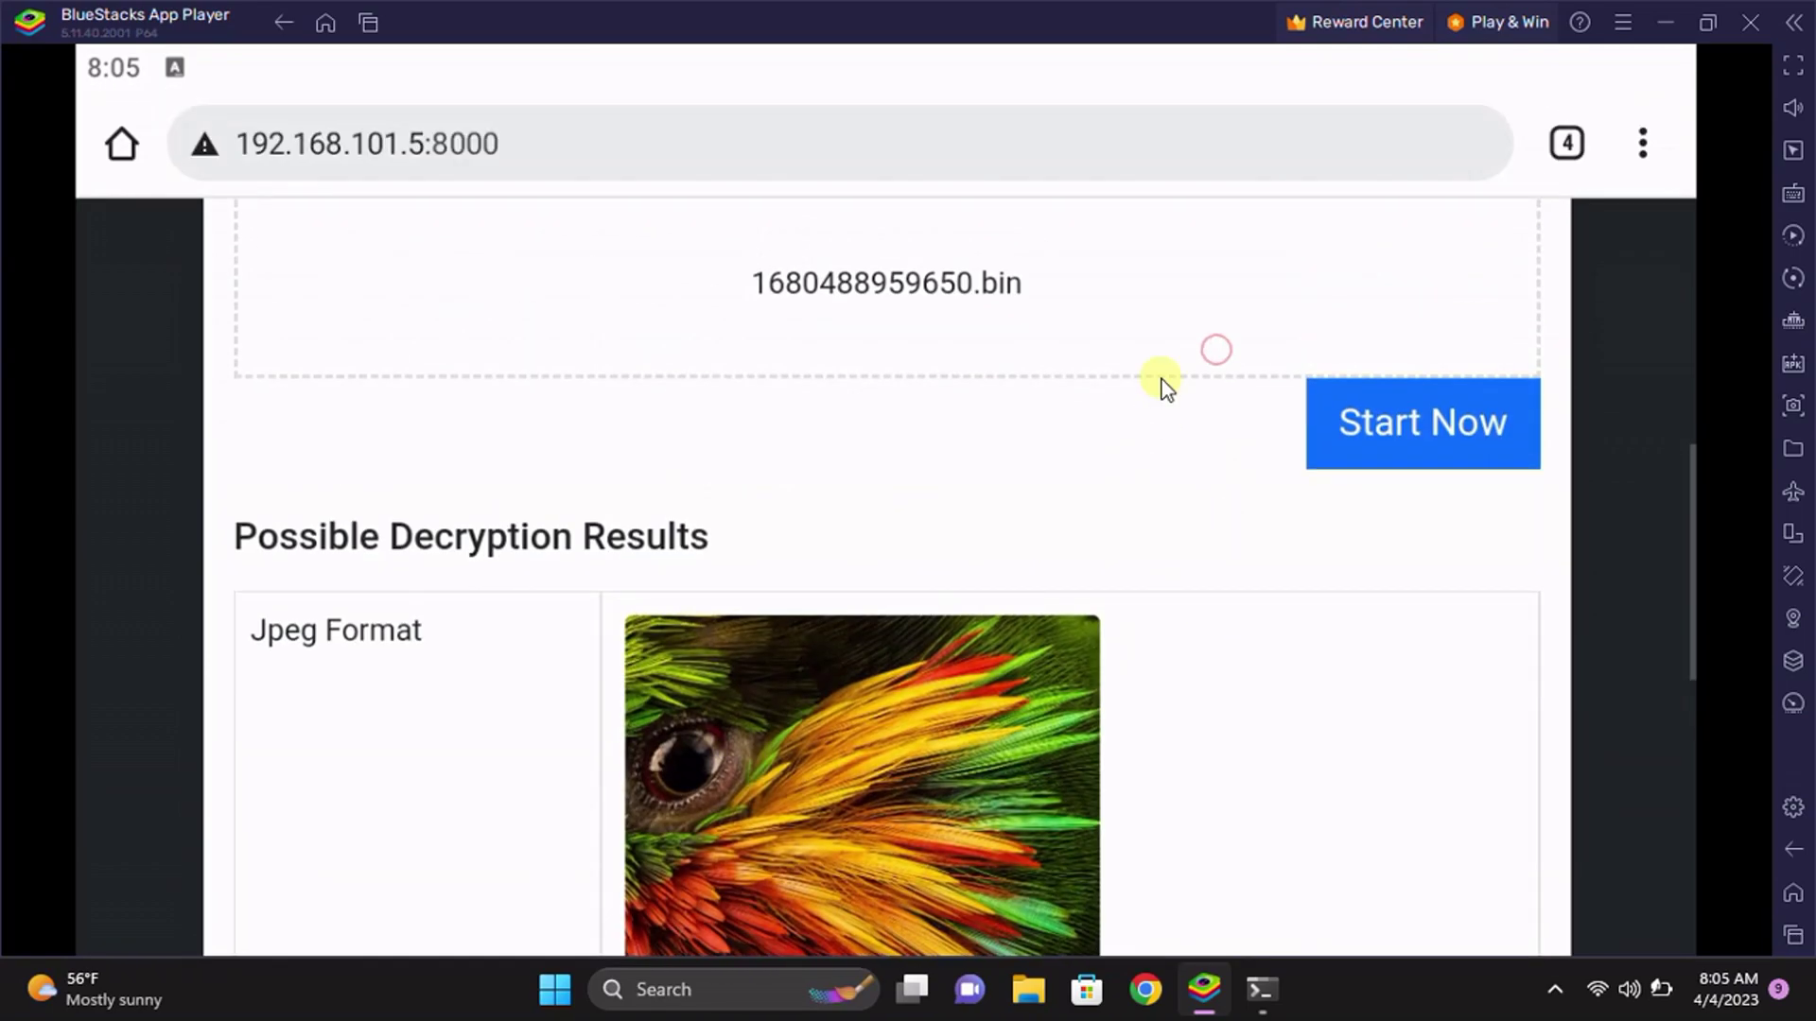
drag(1159, 313, 1147, 628)
drag(1207, 296, 1200, 474)
drag(1150, 382, 1046, 596)
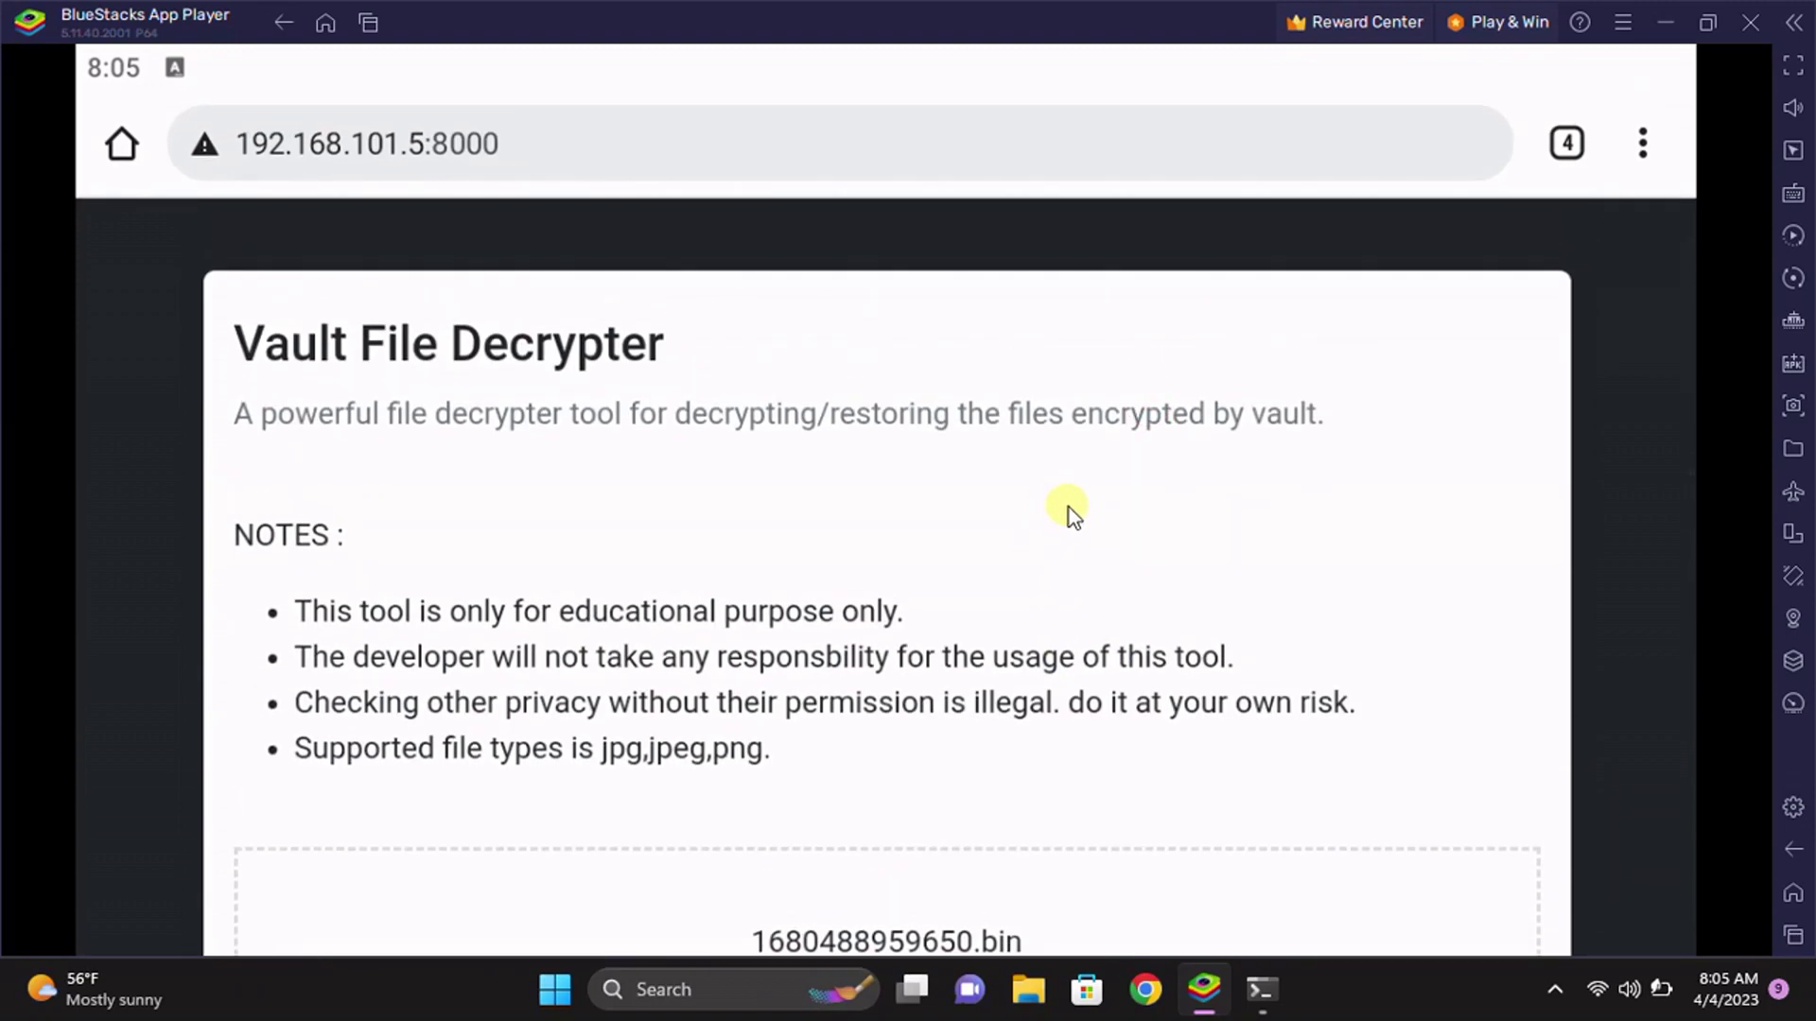
drag(1070, 514, 1106, 480)
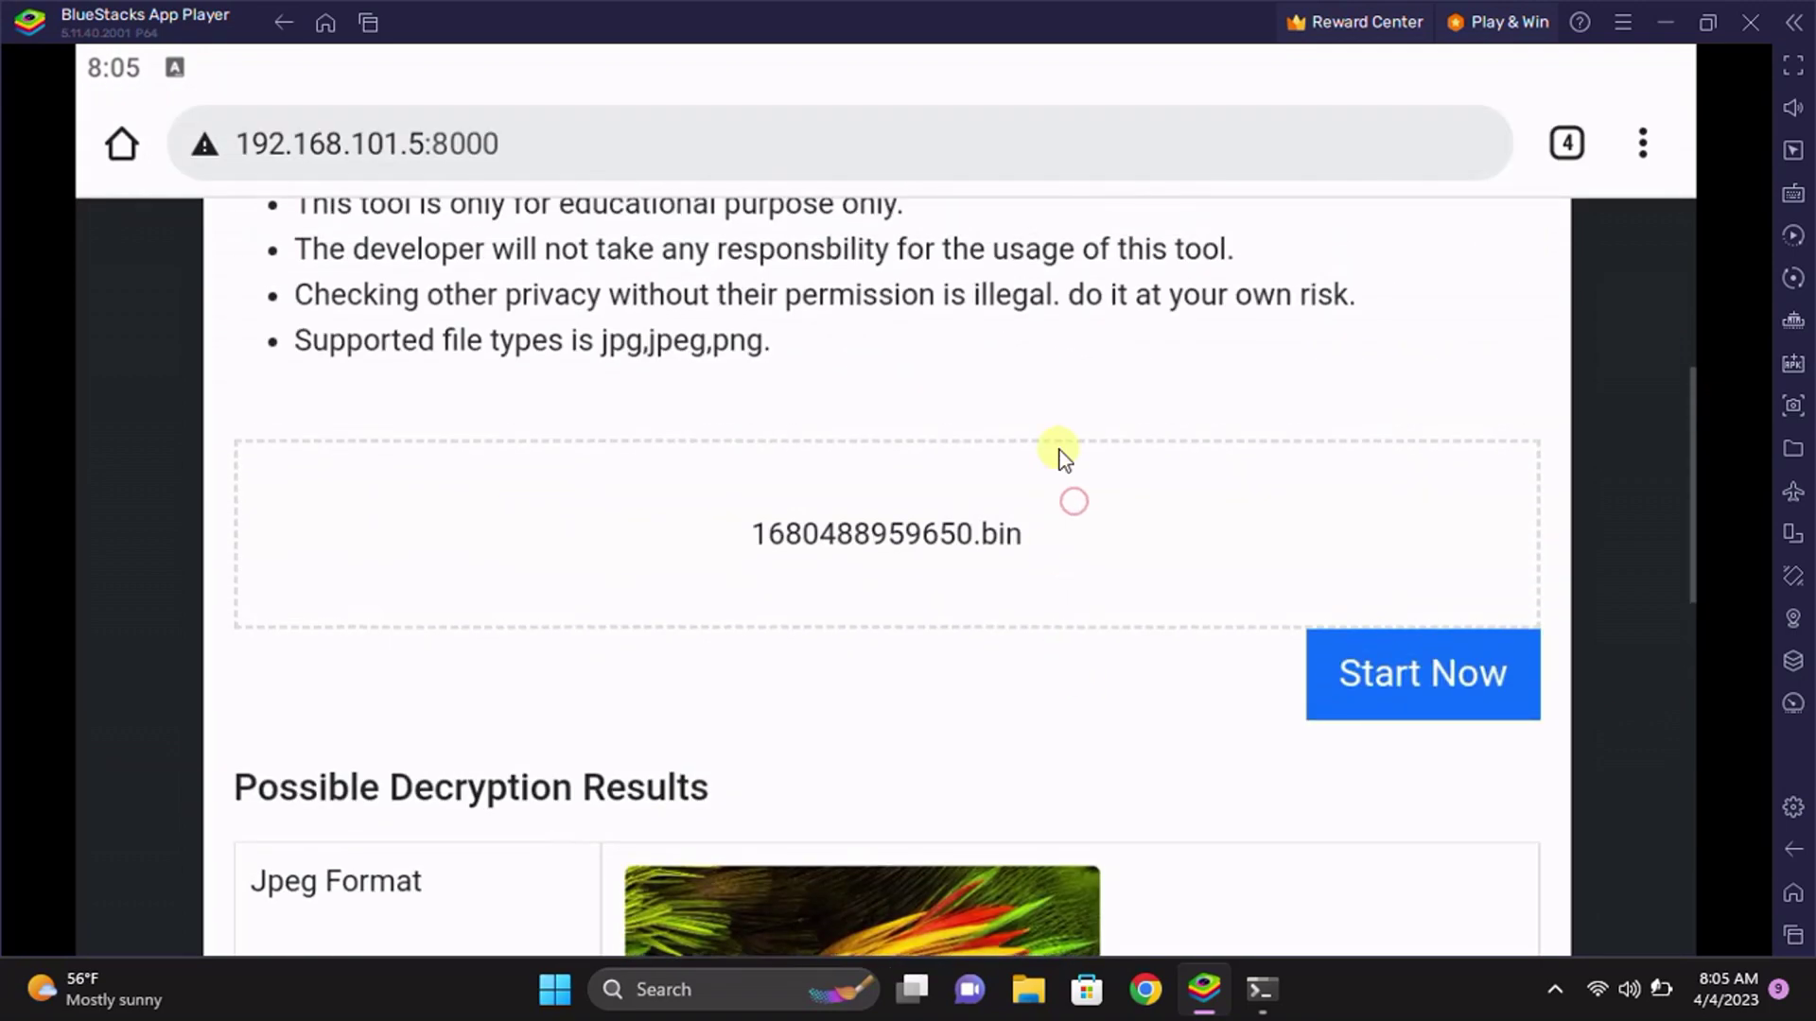
drag(1096, 306, 1070, 523)
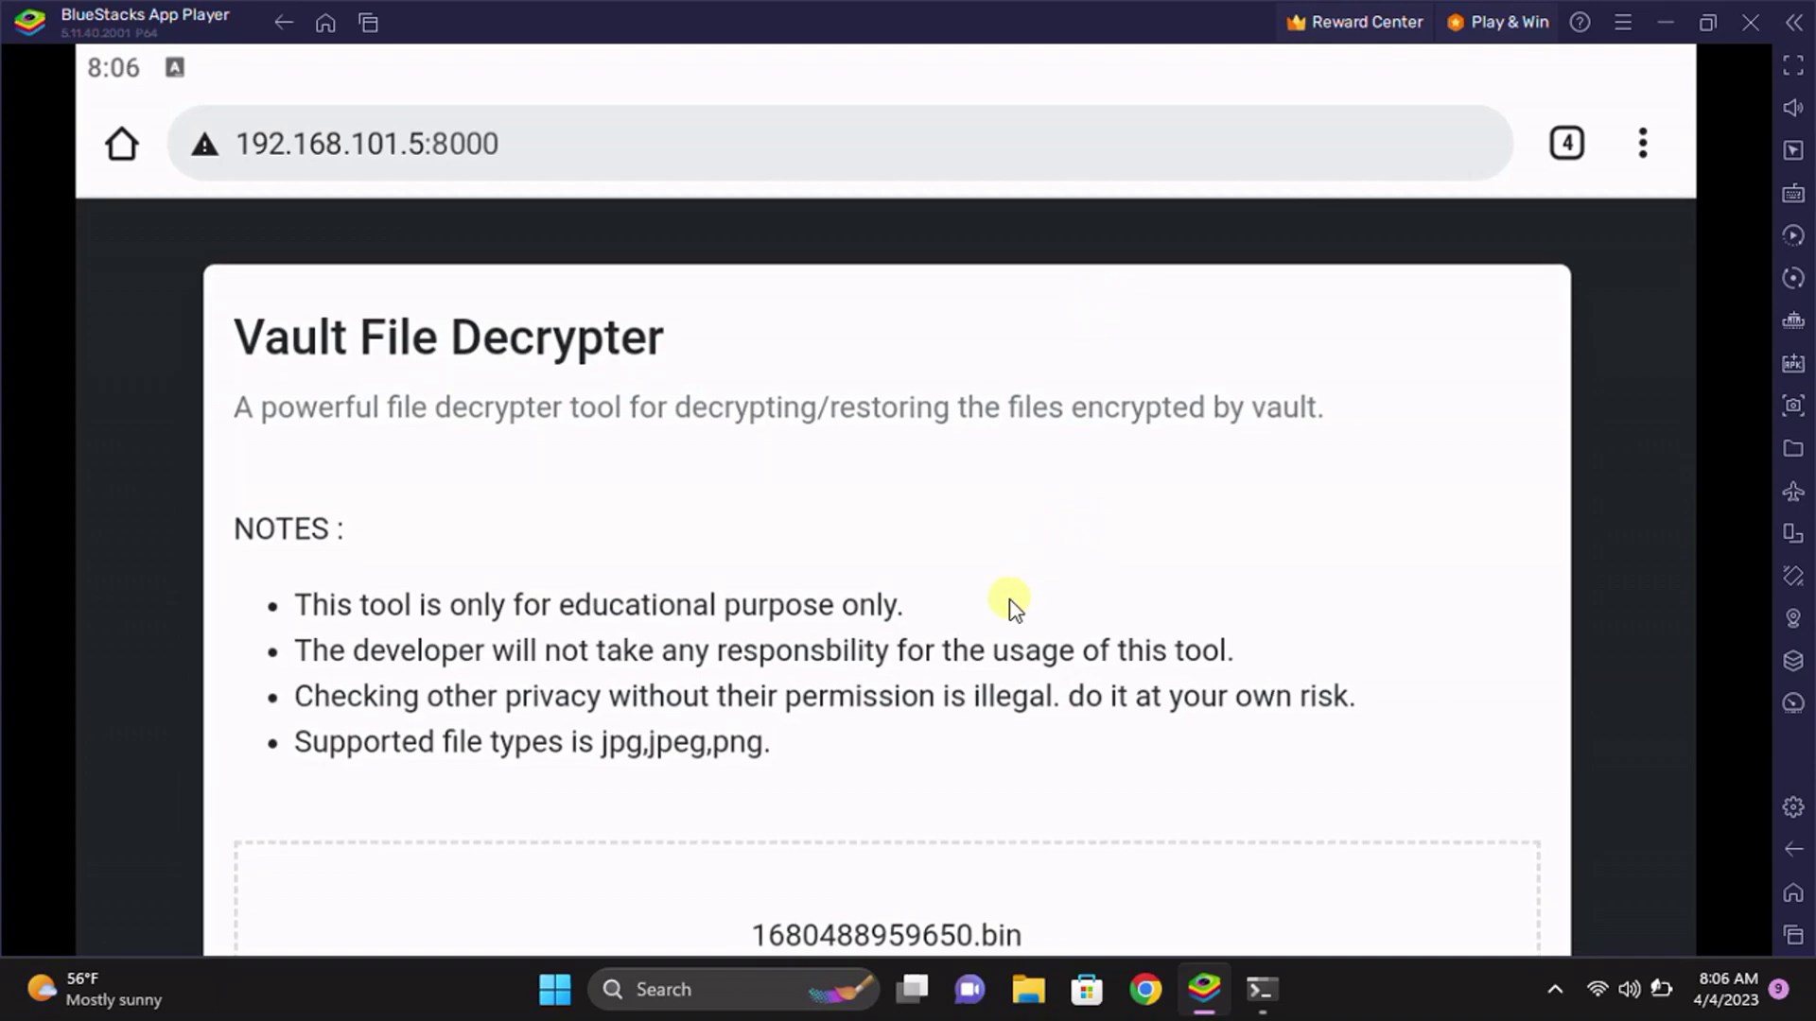
drag(1000, 616, 1080, 392)
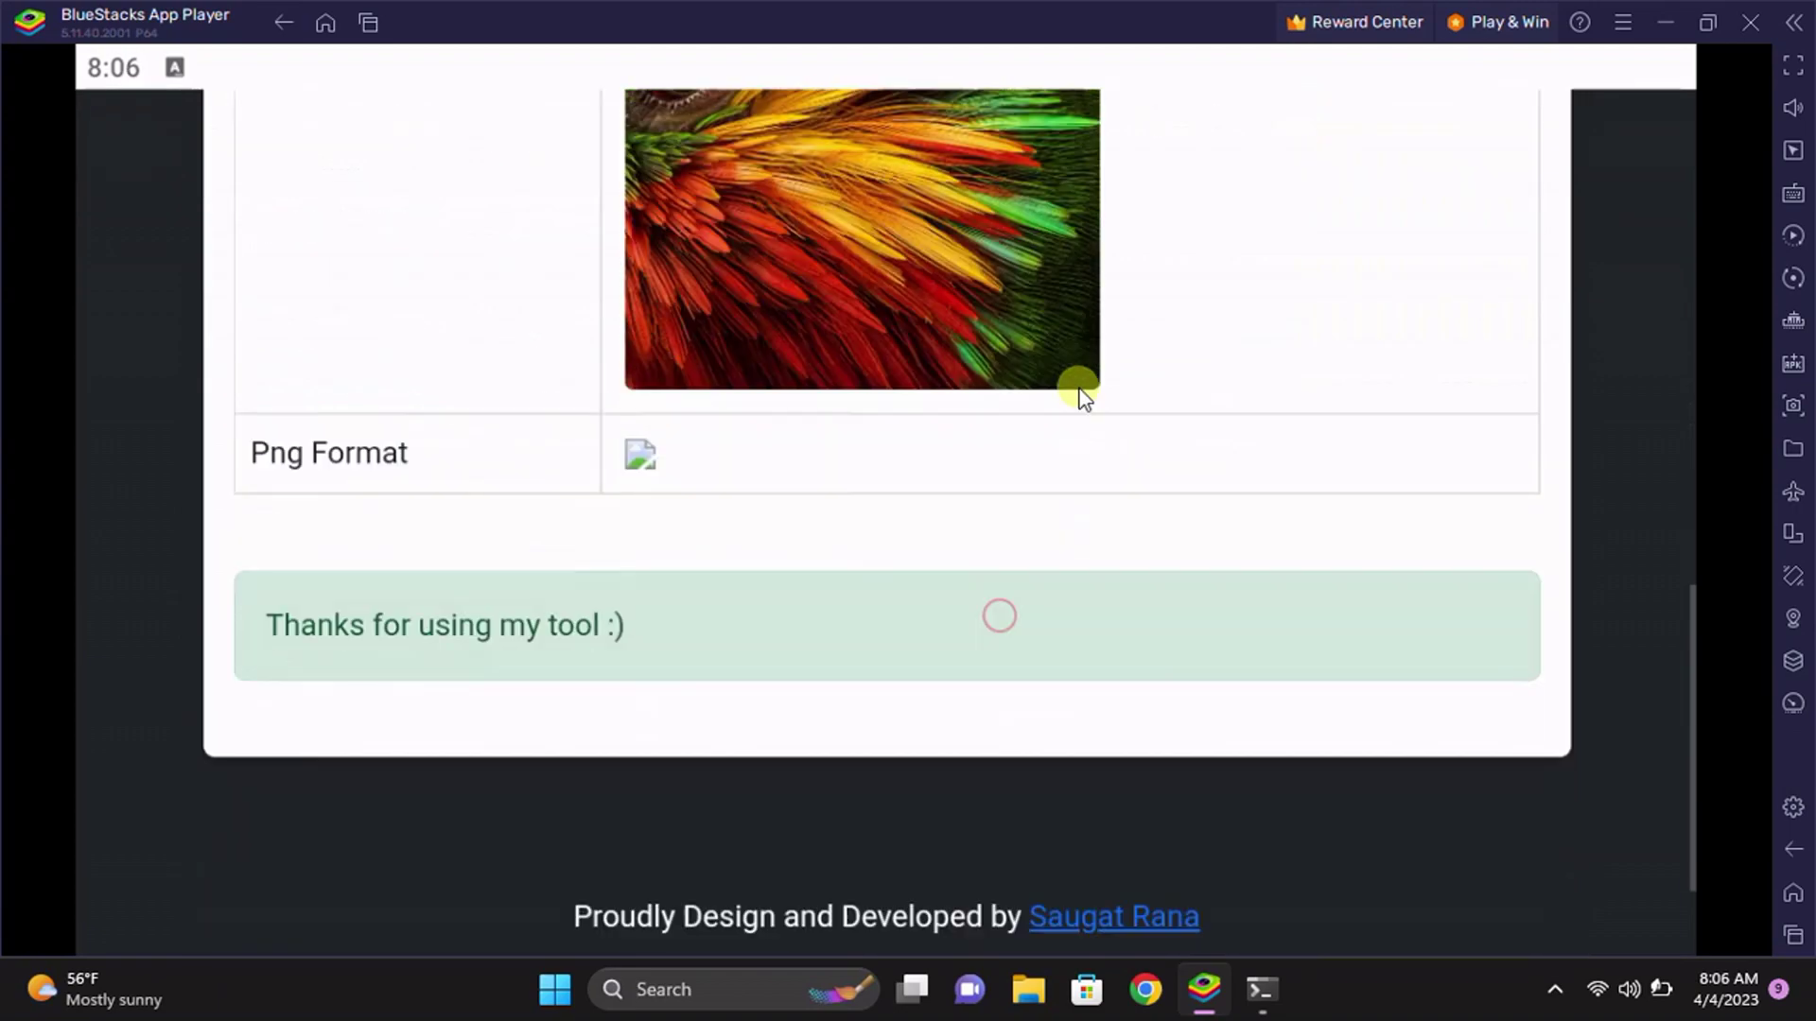
drag(1283, 405, 1196, 660)
drag(1188, 538, 1170, 654)
scroll(1171, 654, up, 6)
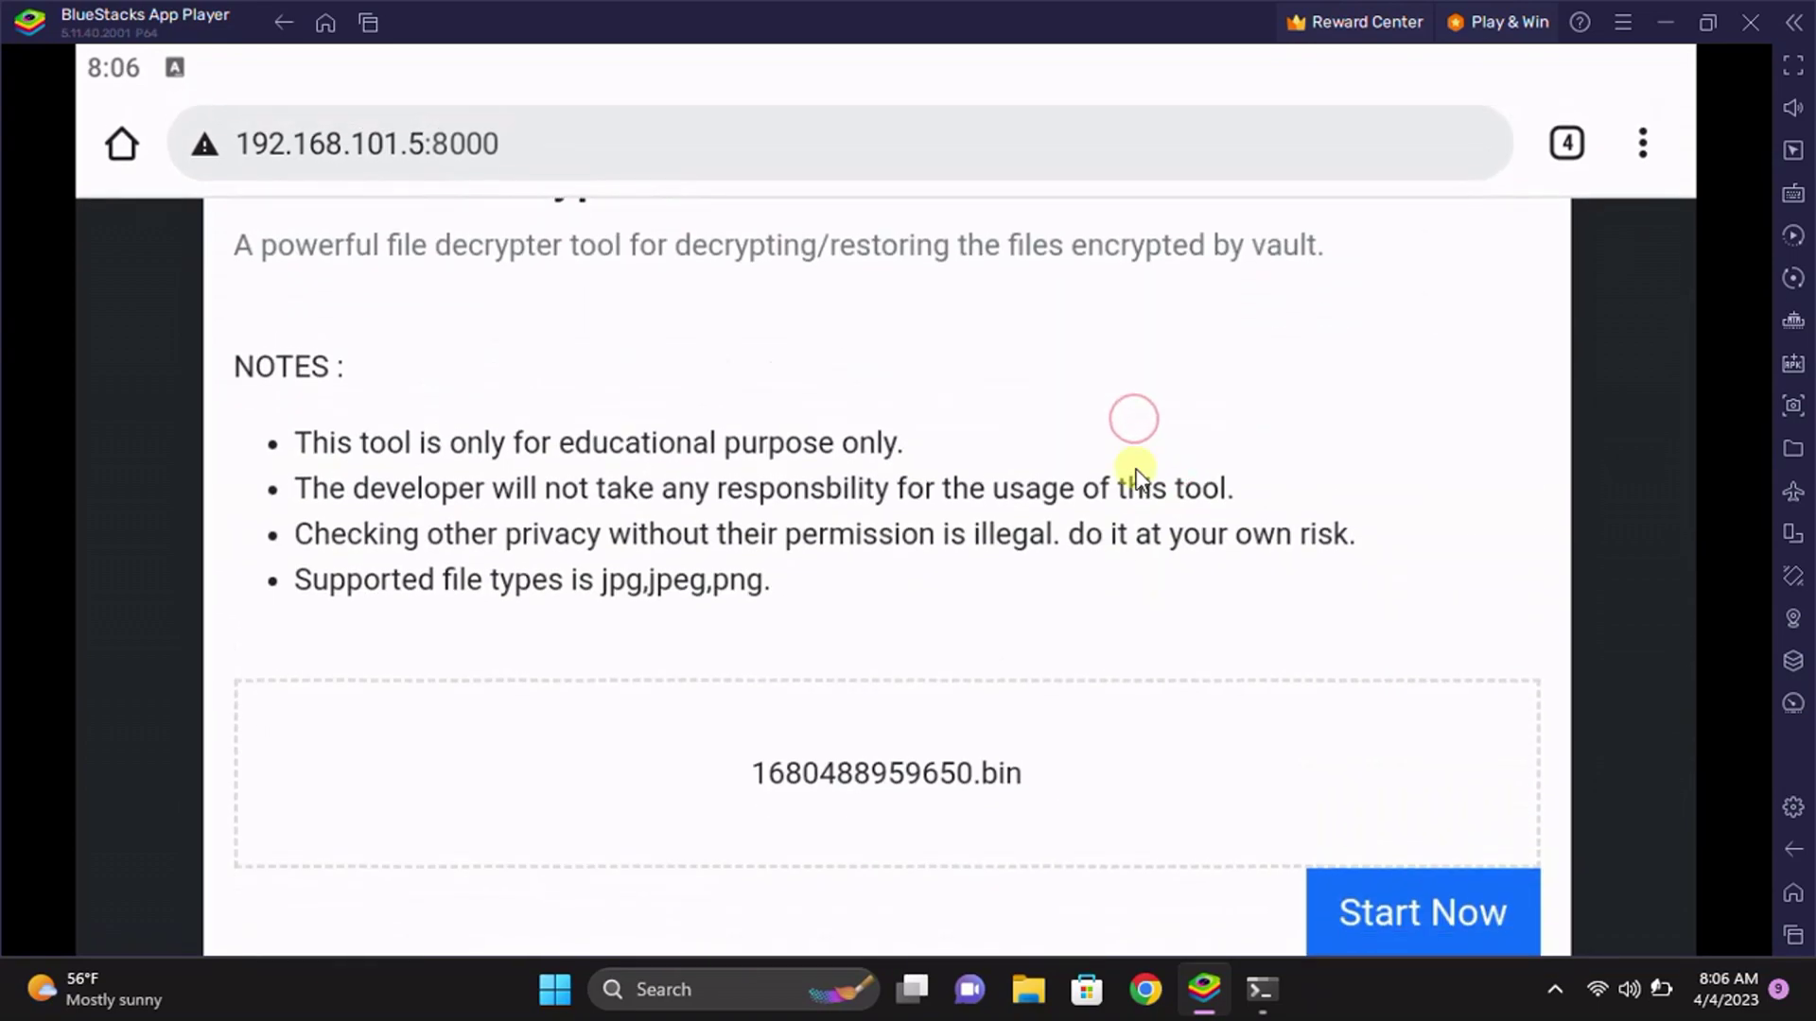
drag(1134, 510, 1142, 410)
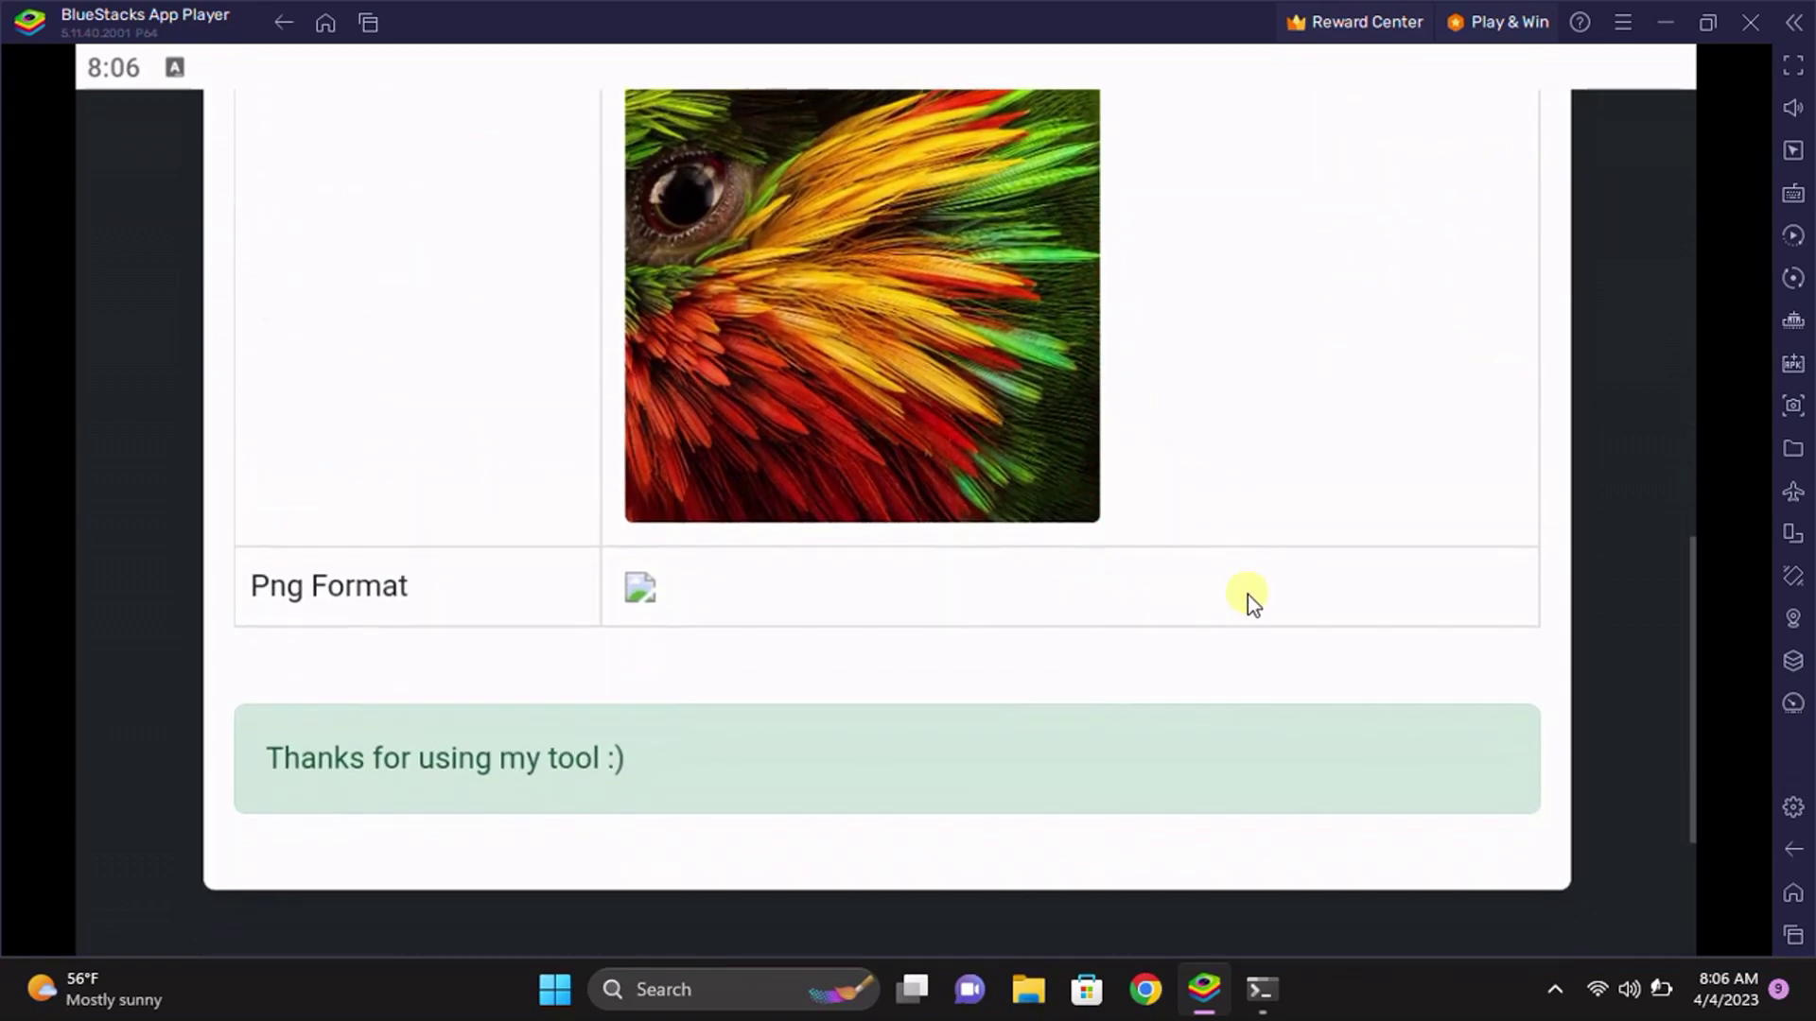
drag(1265, 413, 1135, 807)
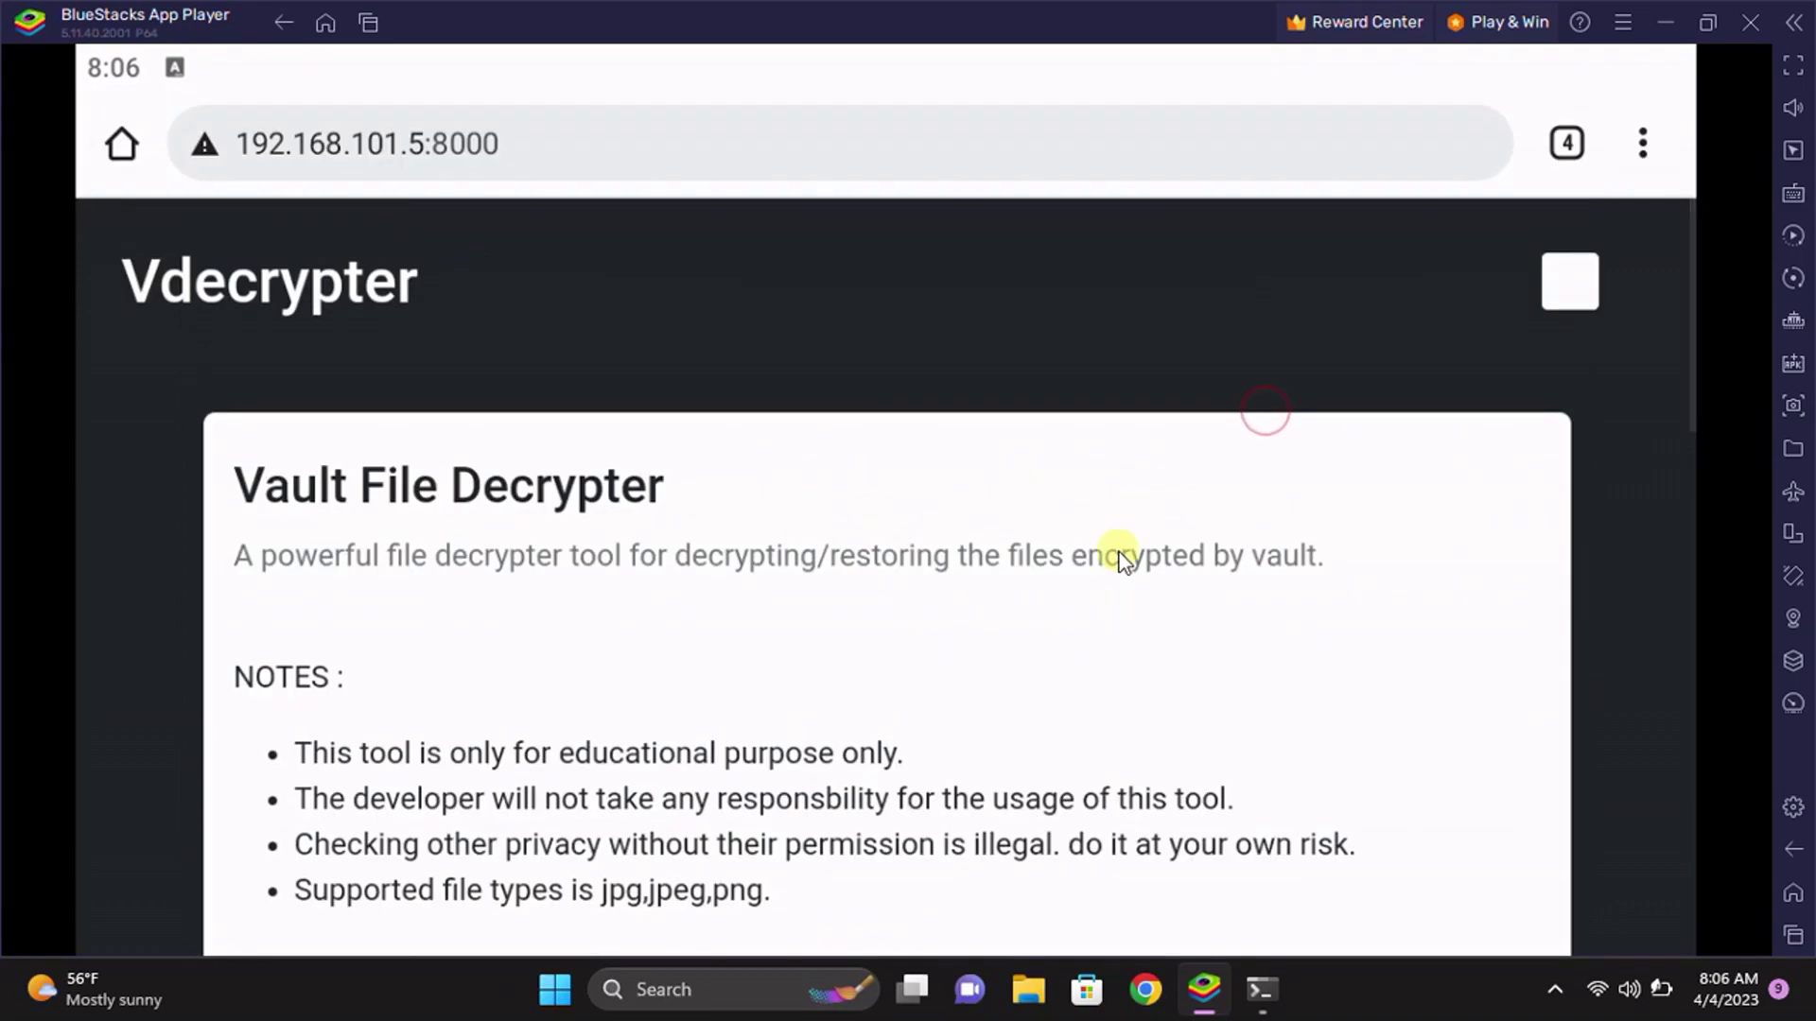
drag(1103, 668, 1158, 426)
drag(1267, 526, 1243, 700)
drag(1239, 367, 1198, 461)
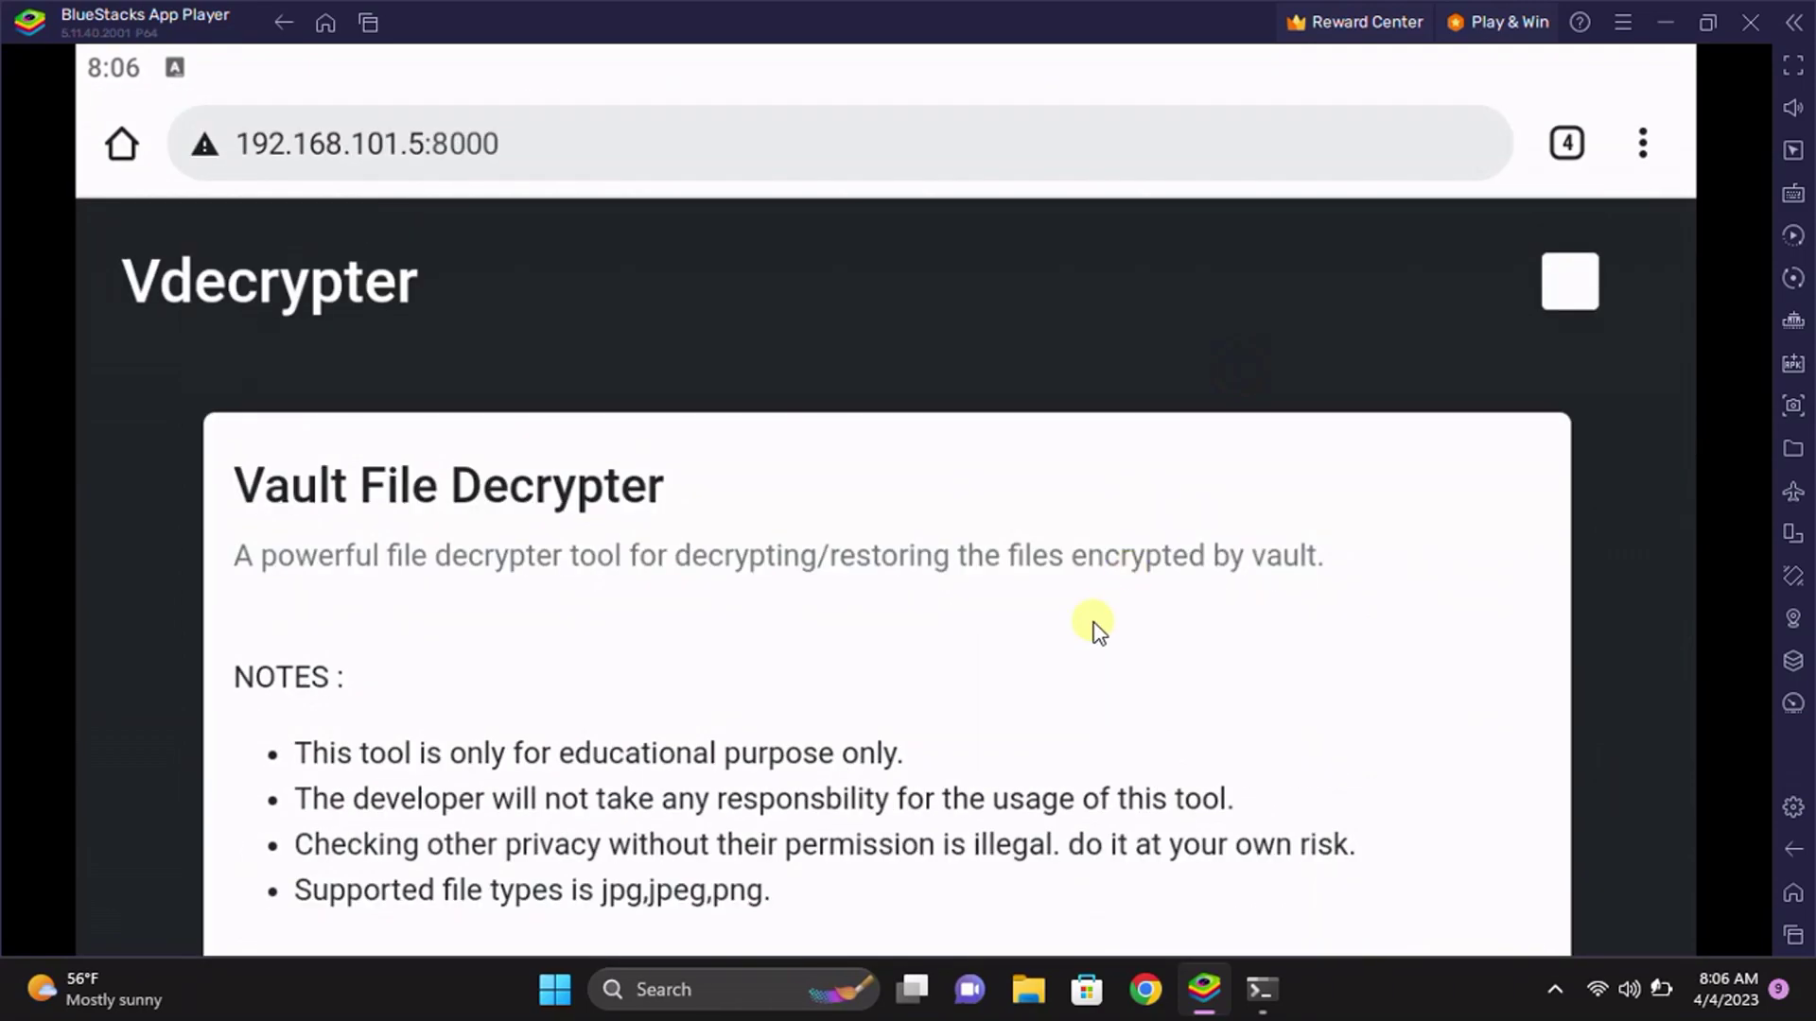
drag(1097, 632, 1350, 308)
drag(1297, 487, 1152, 690)
mouse_move(1198, 413)
mouse_down()
mouse_move(1170, 600)
mouse_move(1200, 434)
mouse_up()
drag(1215, 596, 1244, 634)
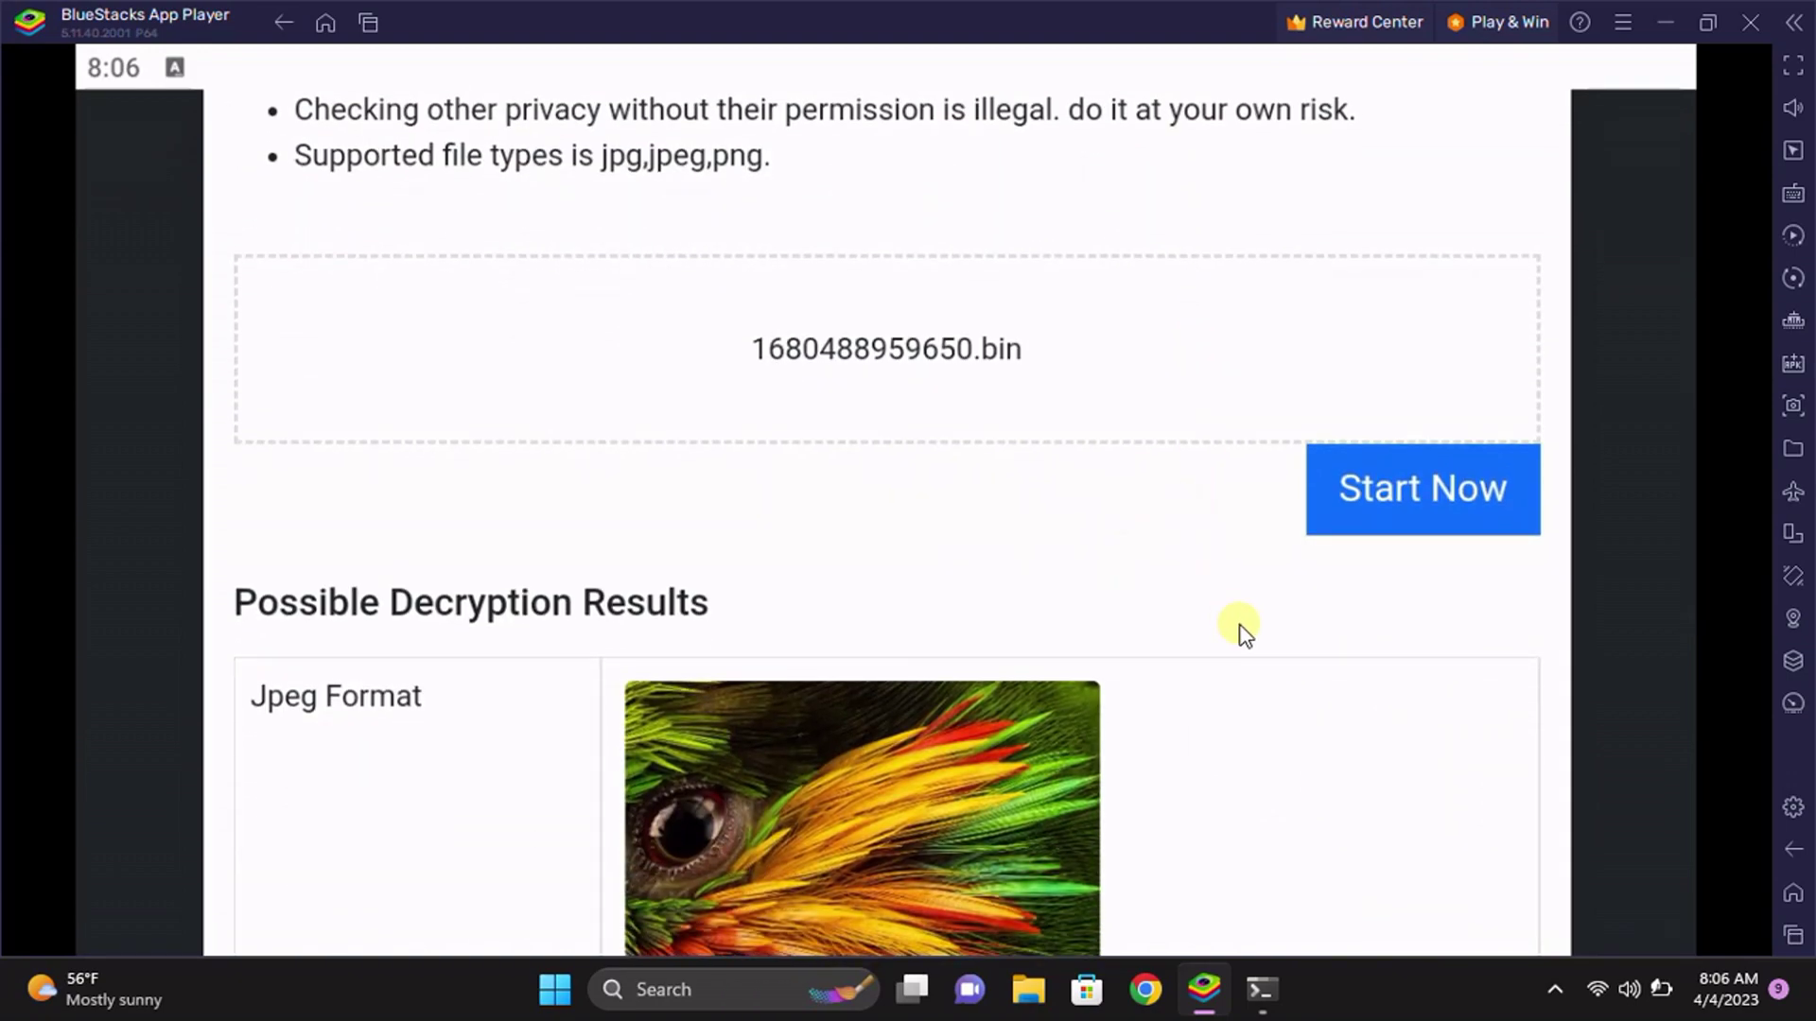
drag(1211, 520, 1171, 697)
mouse_move(1118, 417)
mouse_down()
mouse_move(1086, 470)
mouse_move(1057, 643)
mouse_move(1094, 418)
mouse_up()
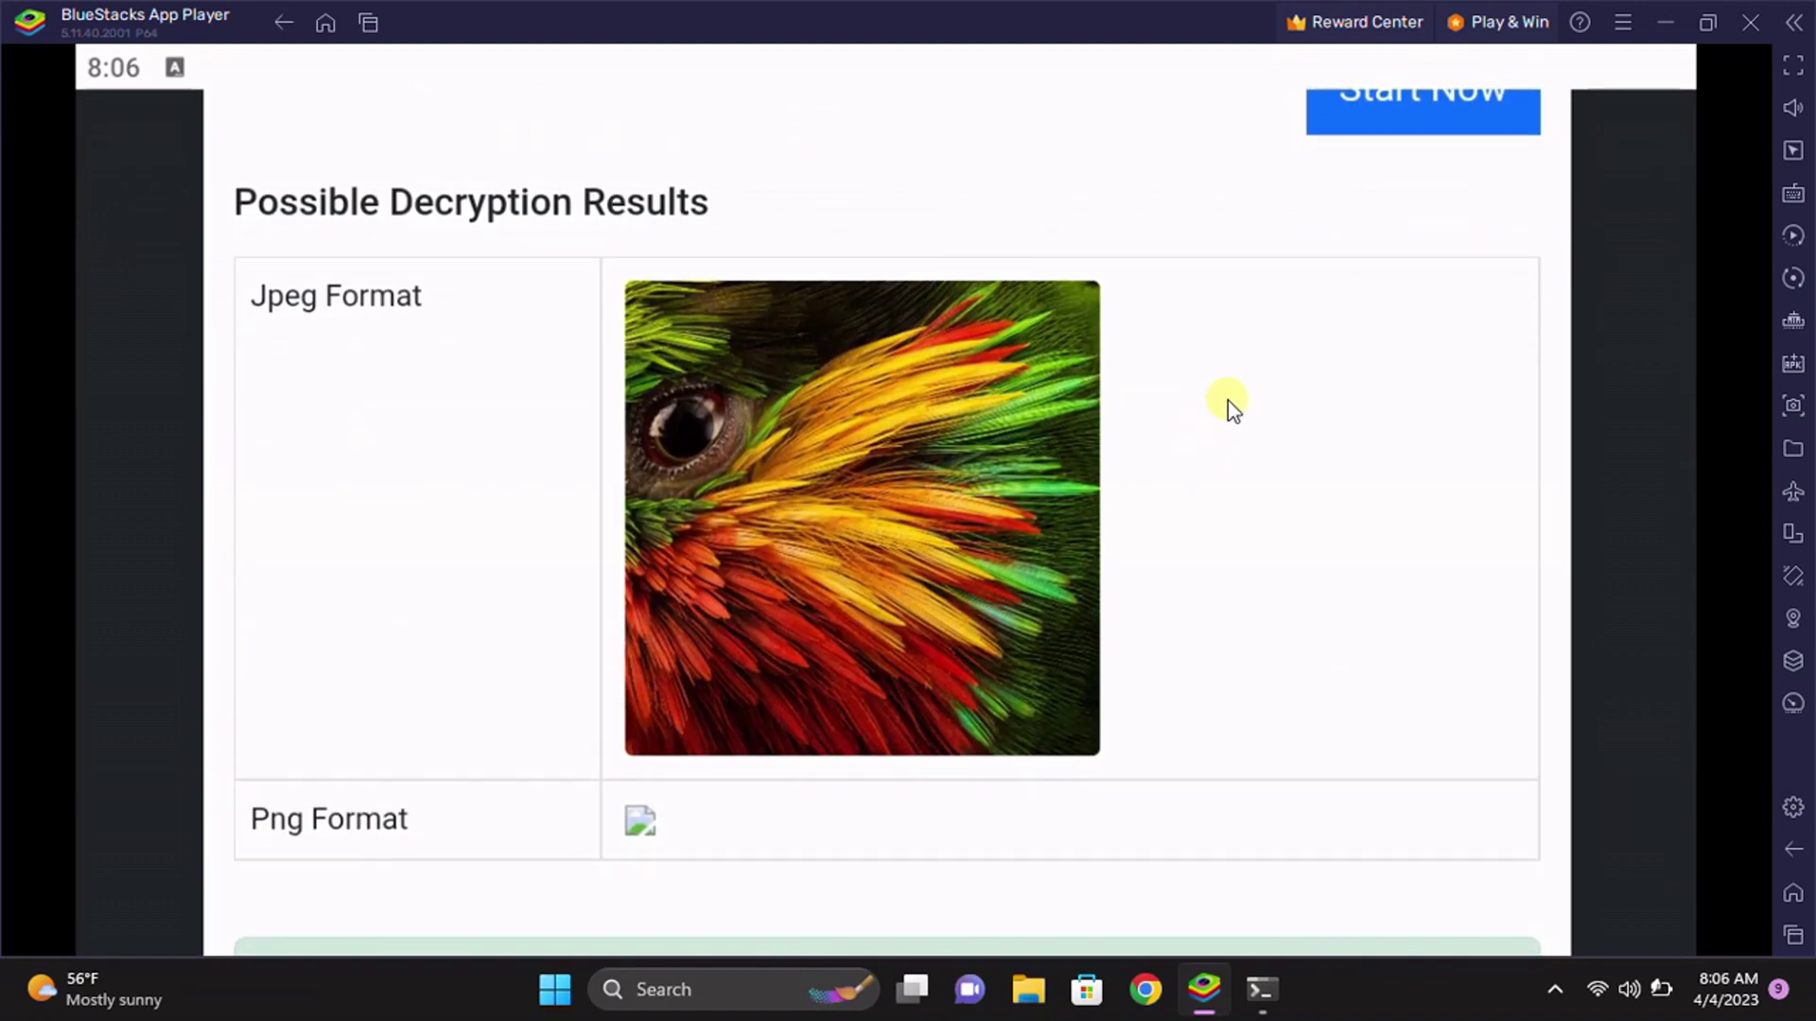
mouse_move(1237, 592)
mouse_down()
mouse_move(1322, 383)
mouse_move(1249, 580)
mouse_up()
drag(1257, 506, 1227, 782)
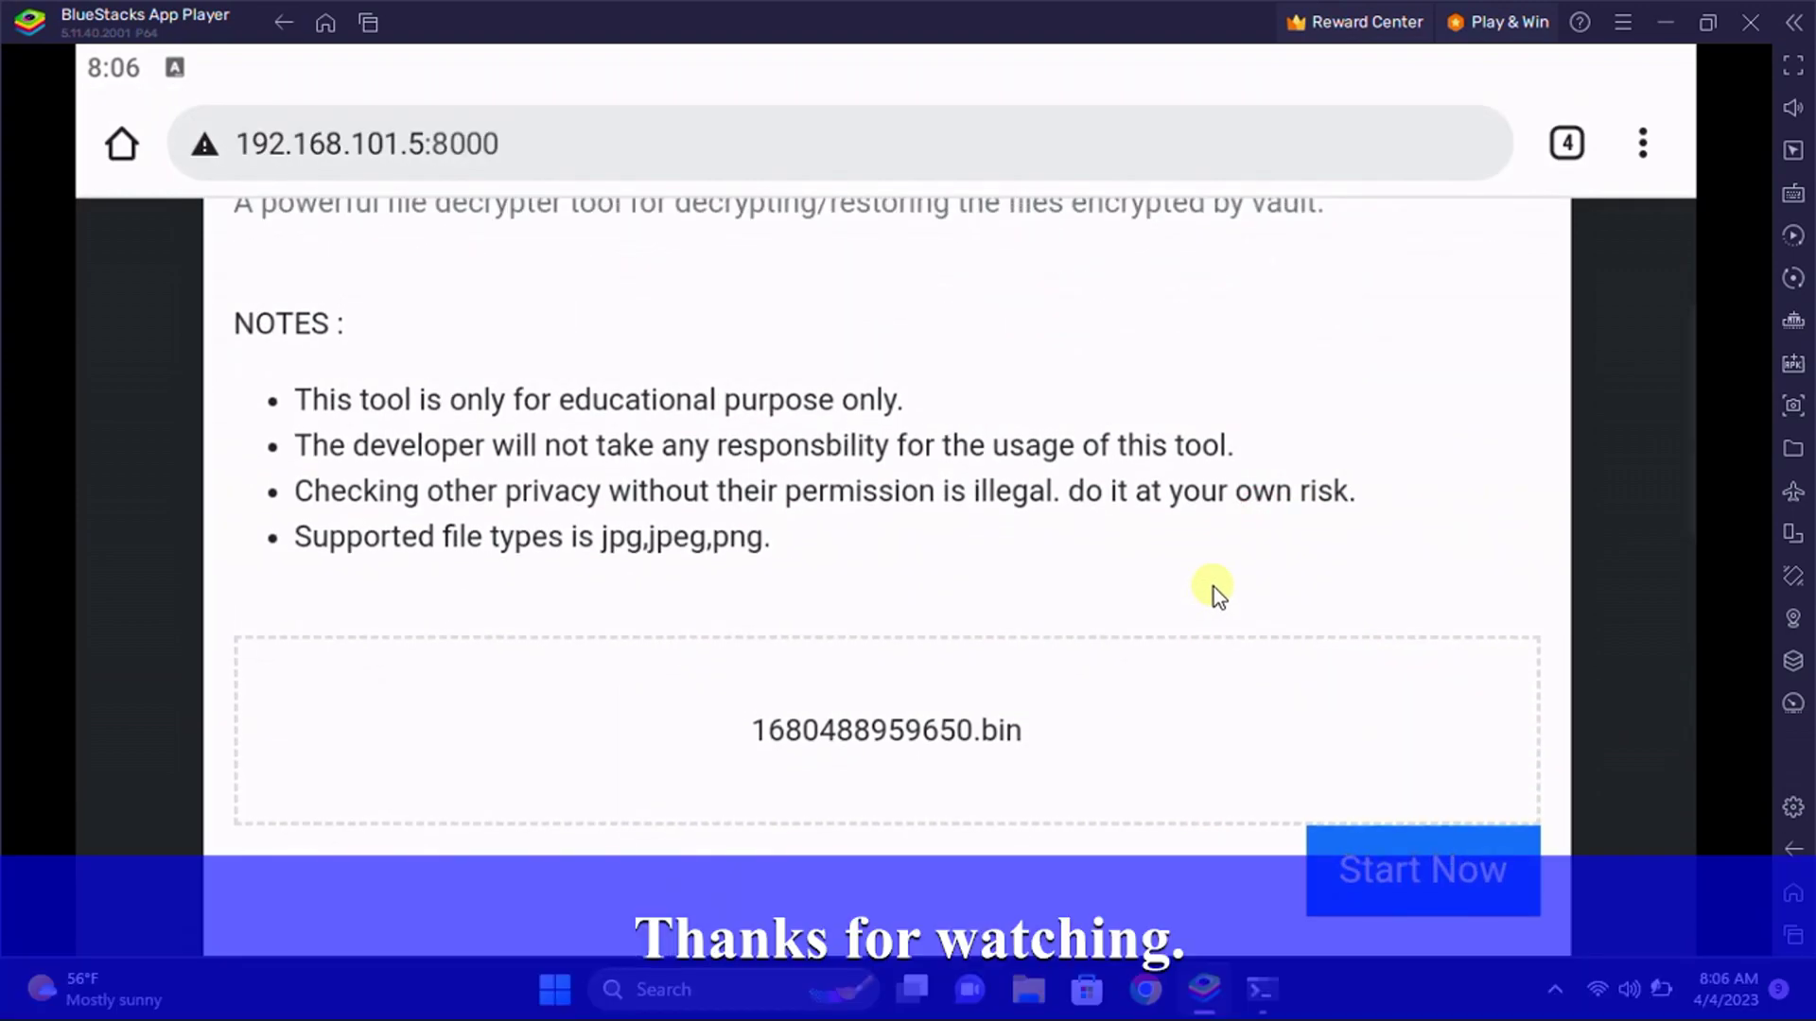
drag(1125, 443, 1066, 608)
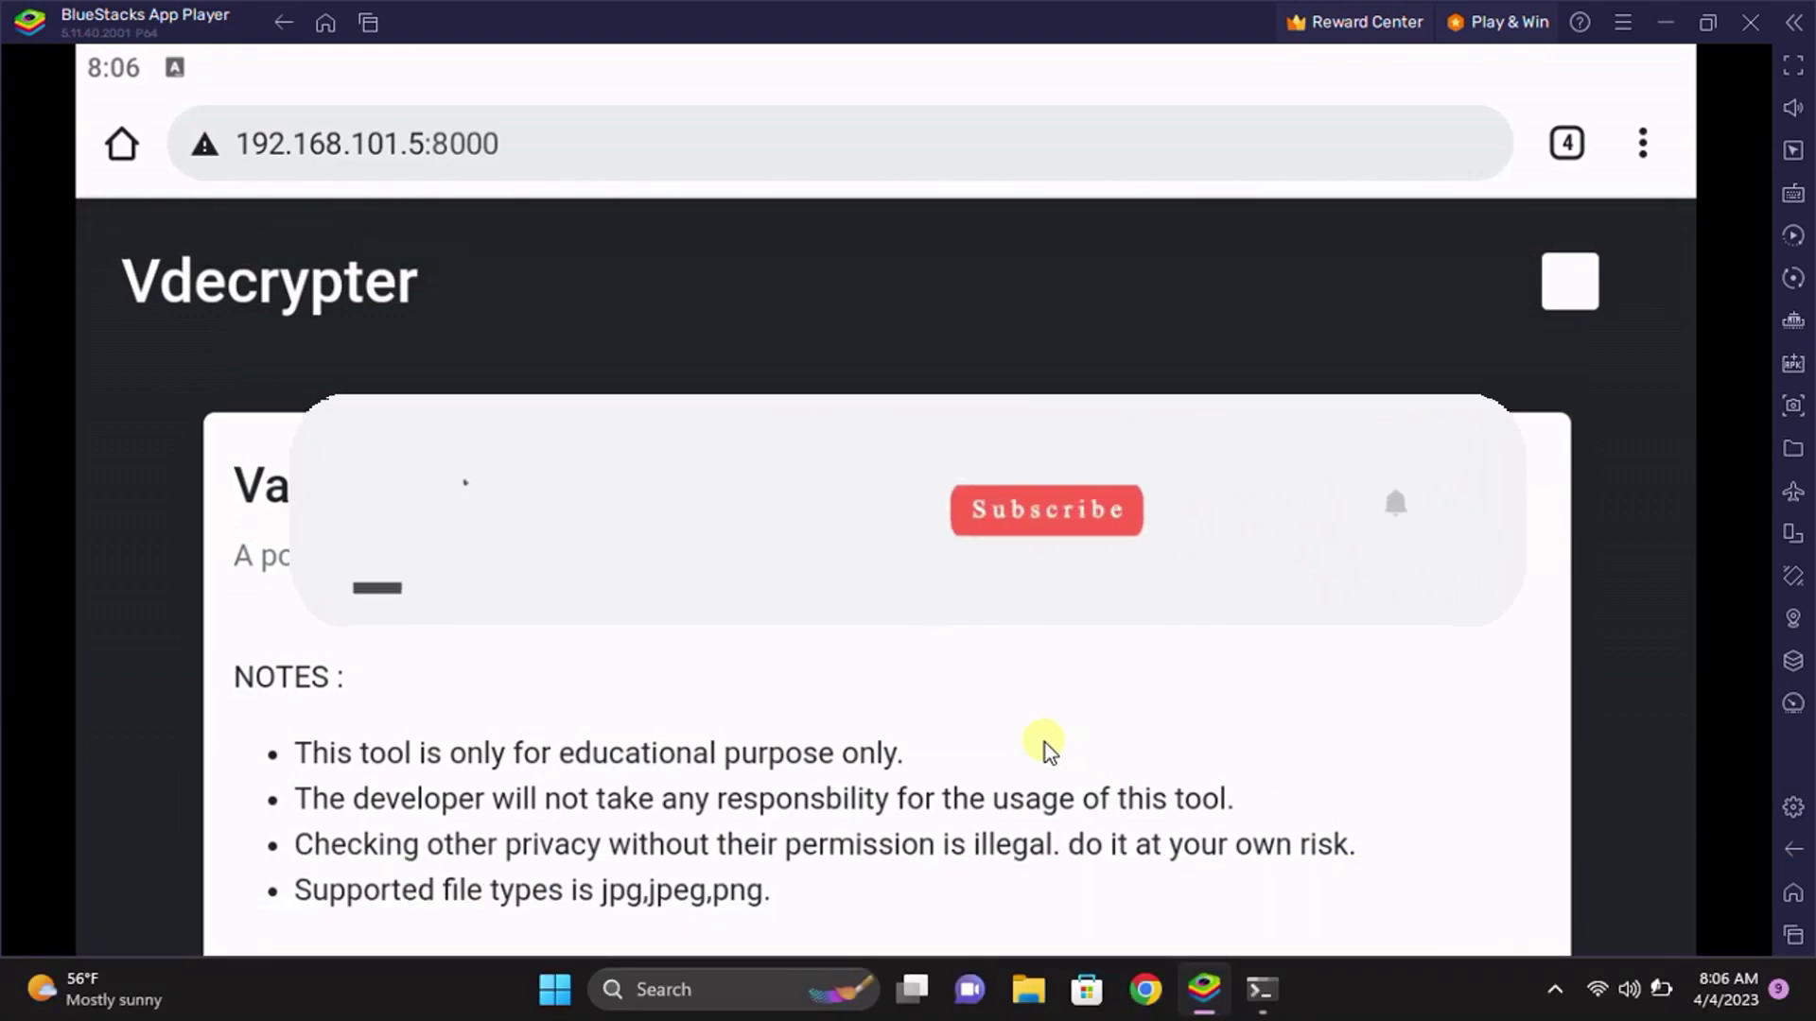
drag(1023, 768, 1144, 515)
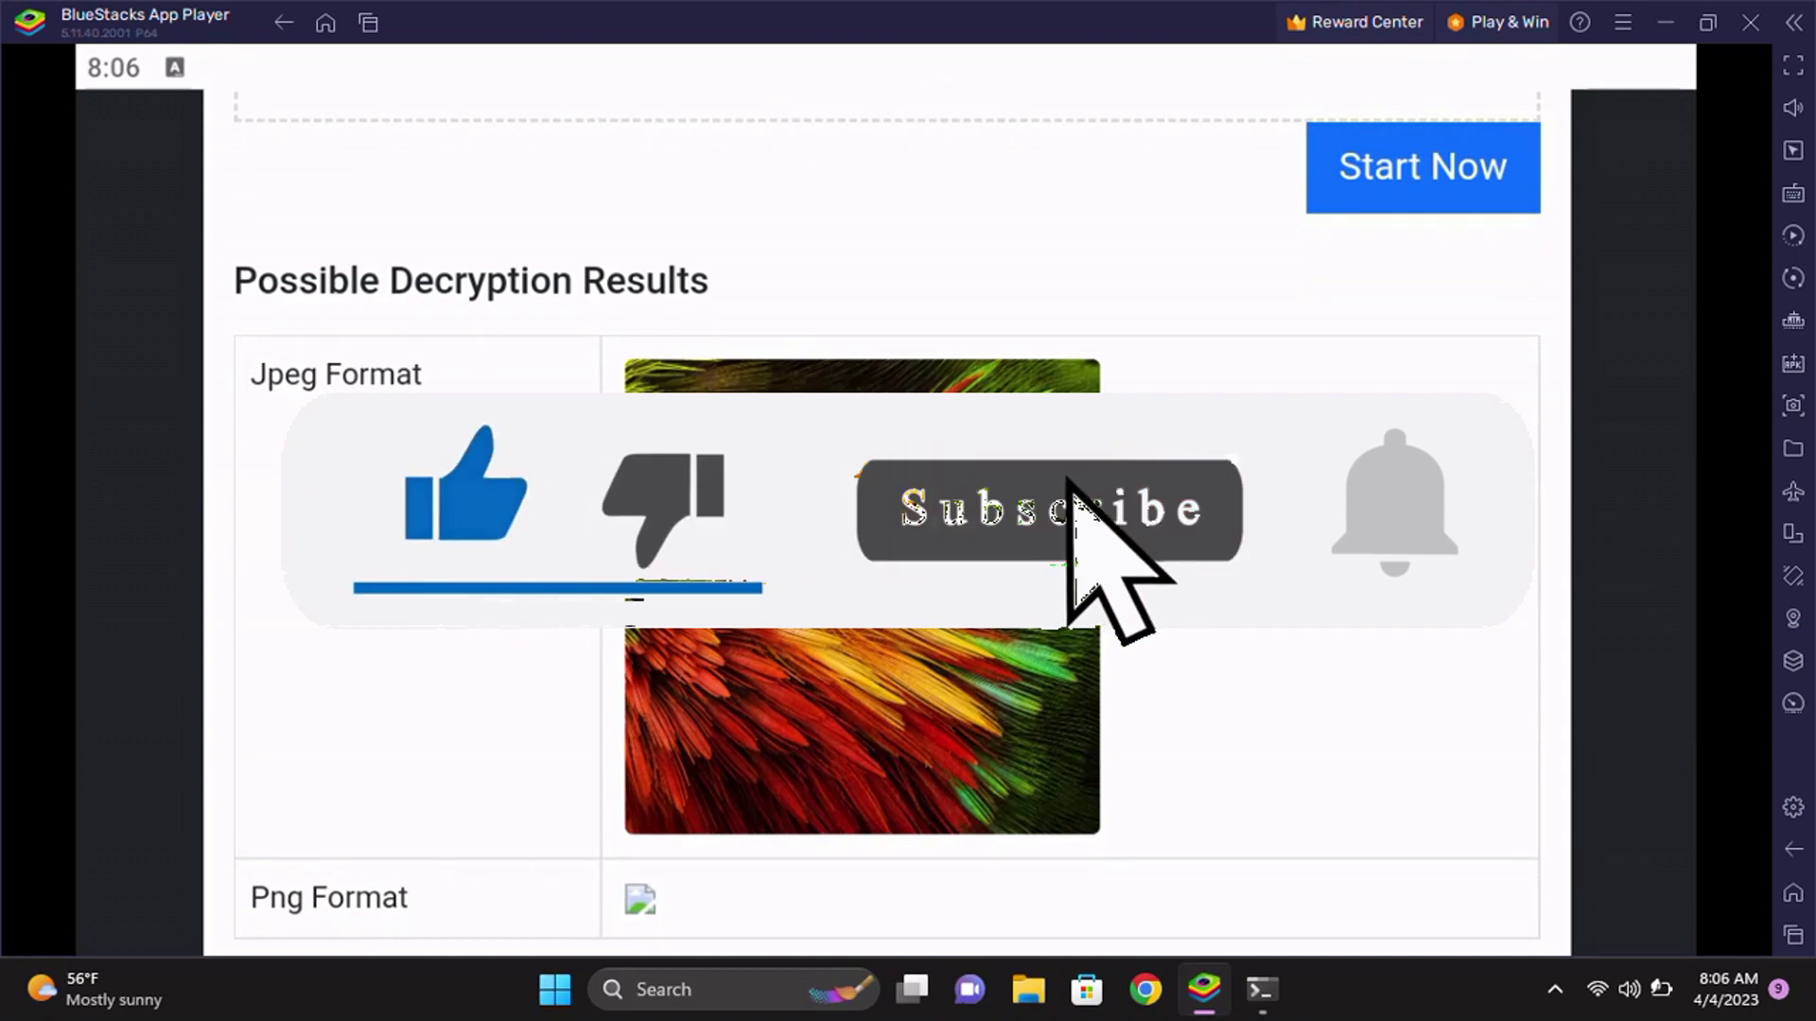
drag(1240, 308, 1178, 853)
scroll(1182, 856, up, 2)
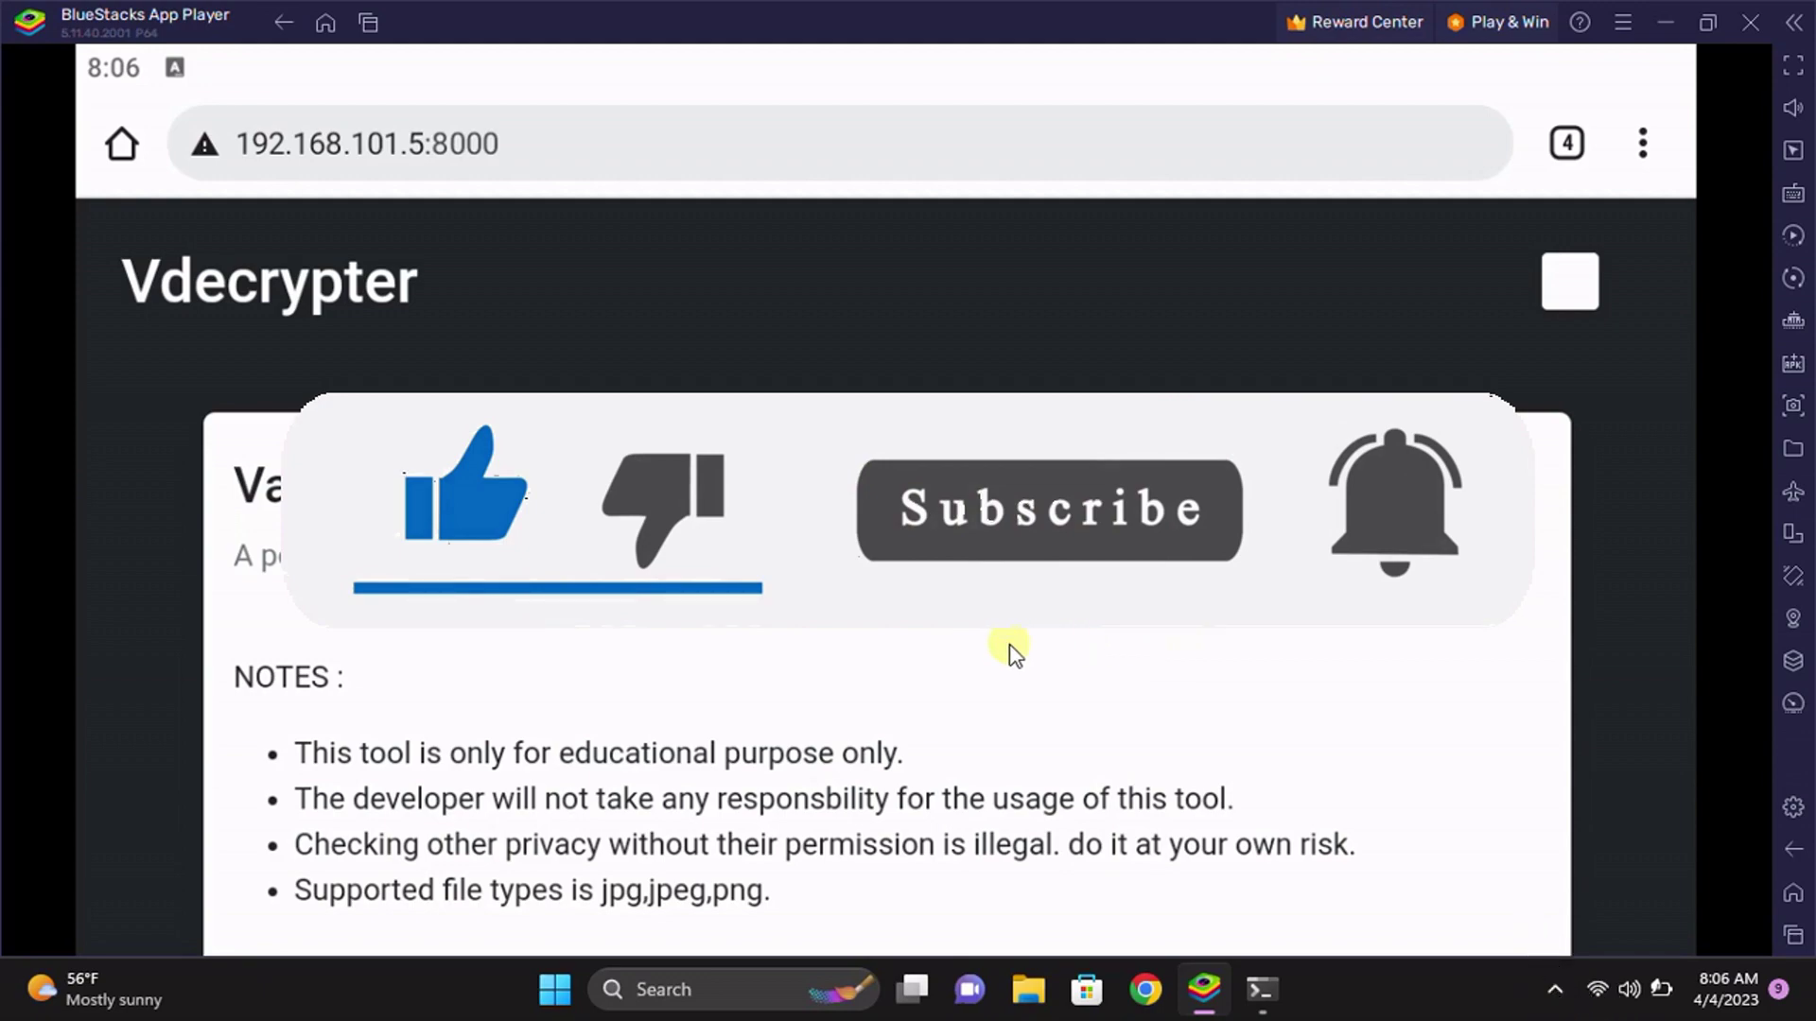
drag(1014, 652, 1254, 434)
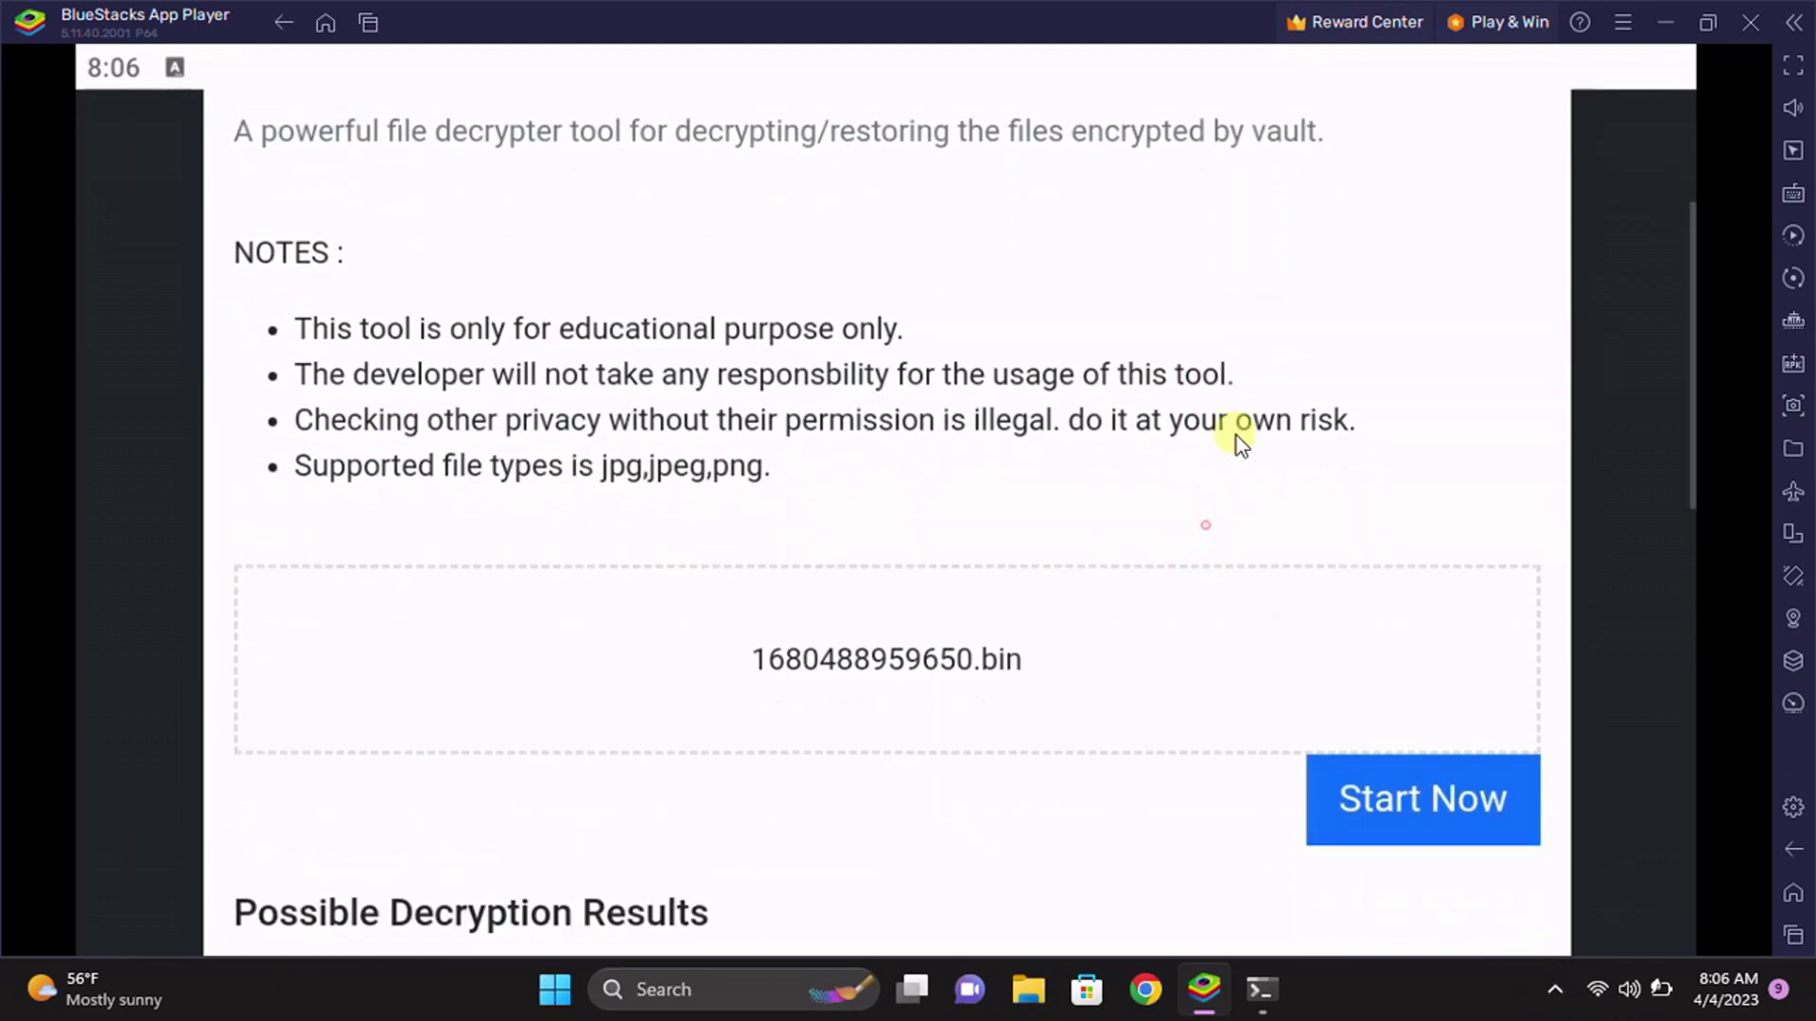